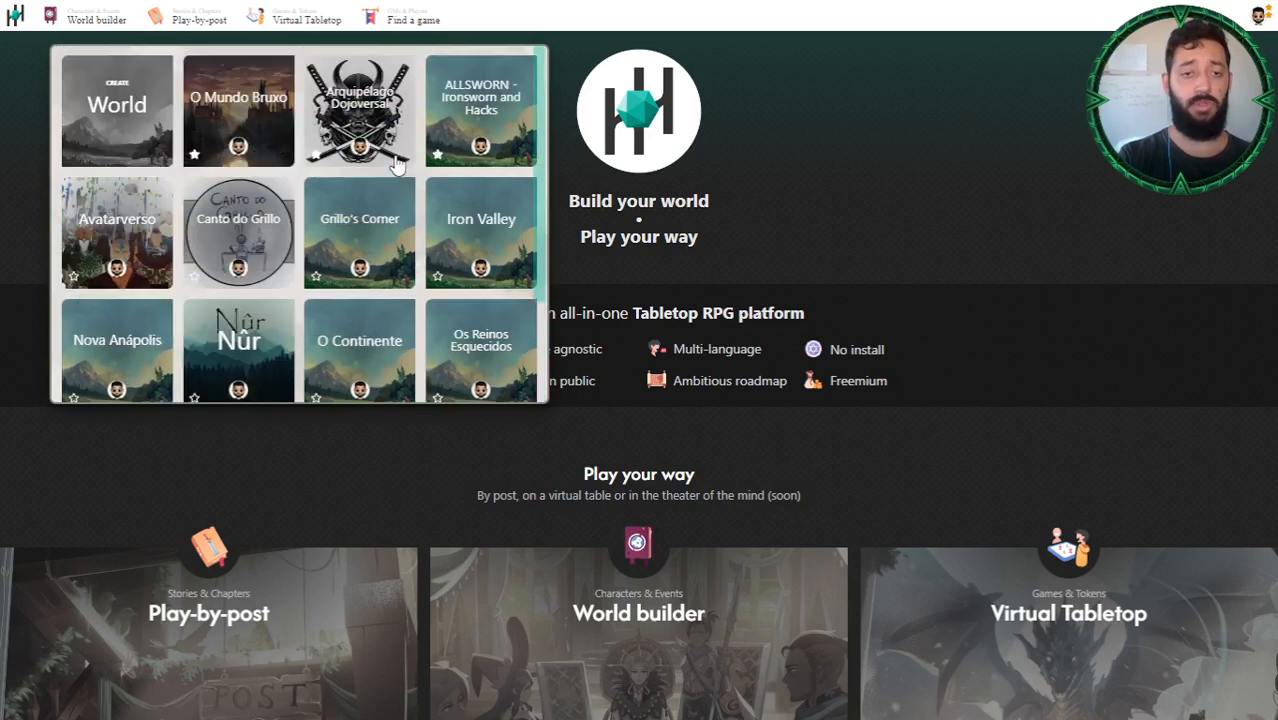
click(126, 106)
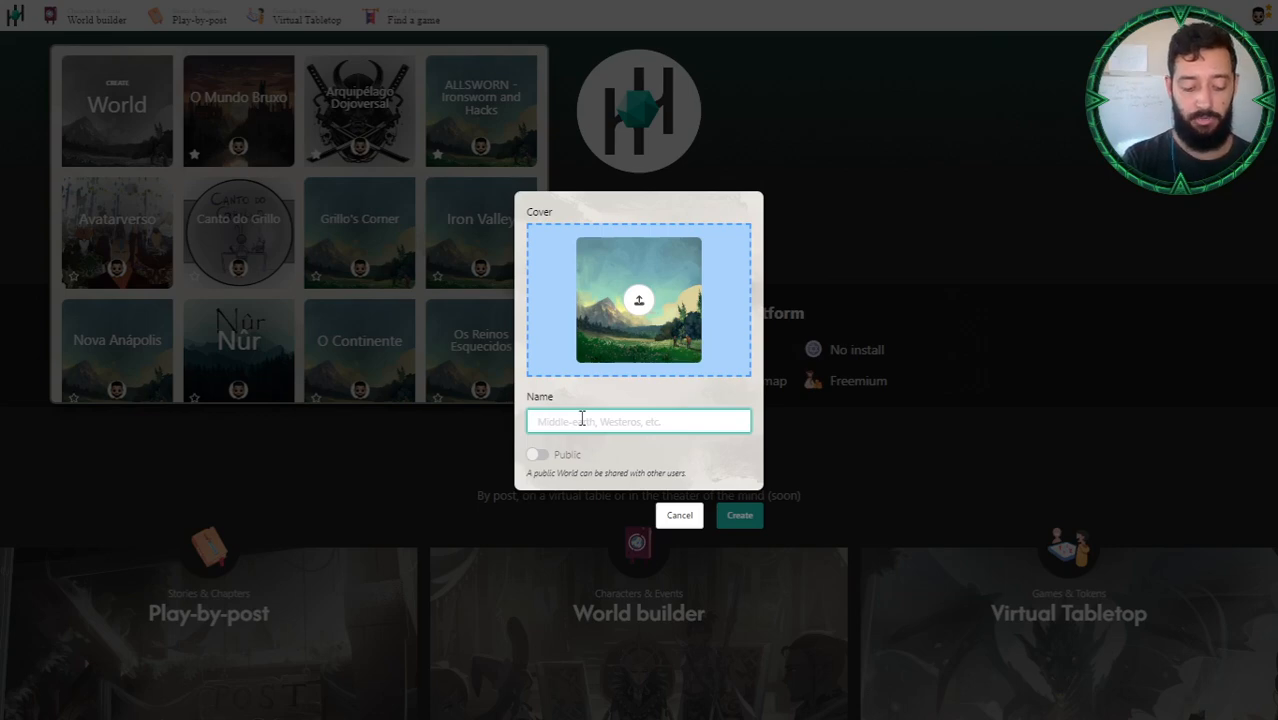
text(Grillo's Corner)
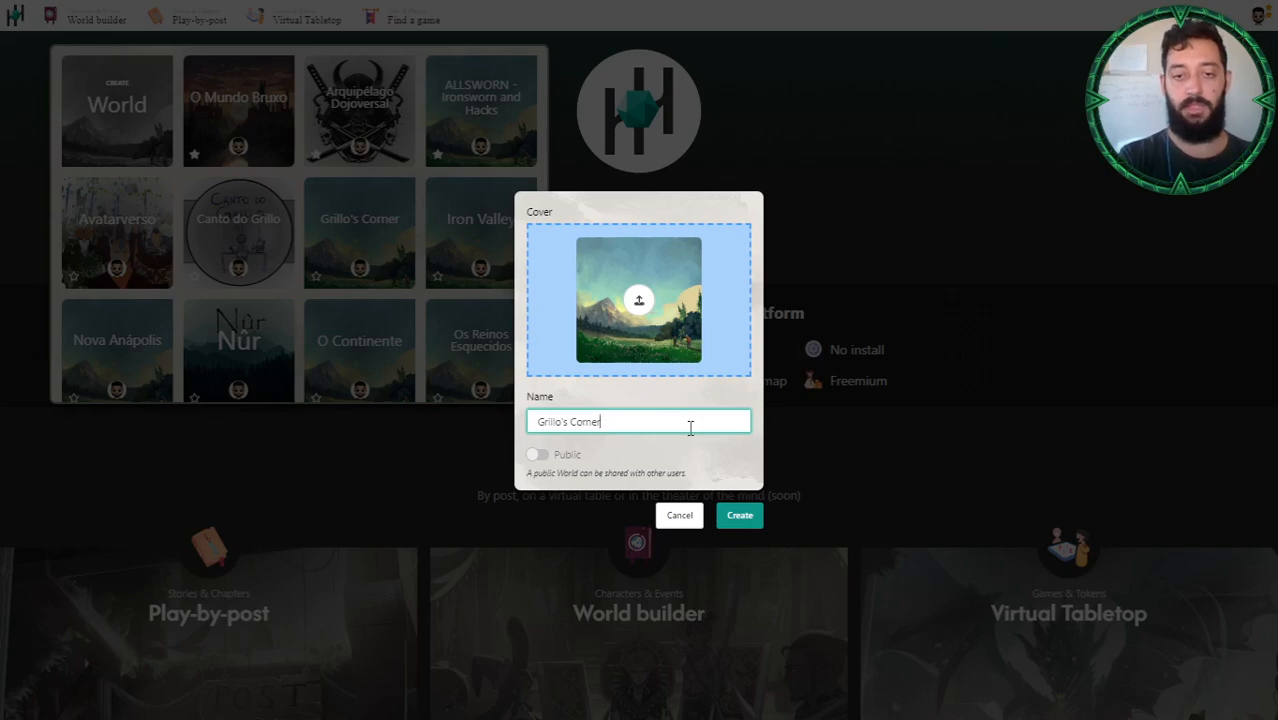
click(728, 484)
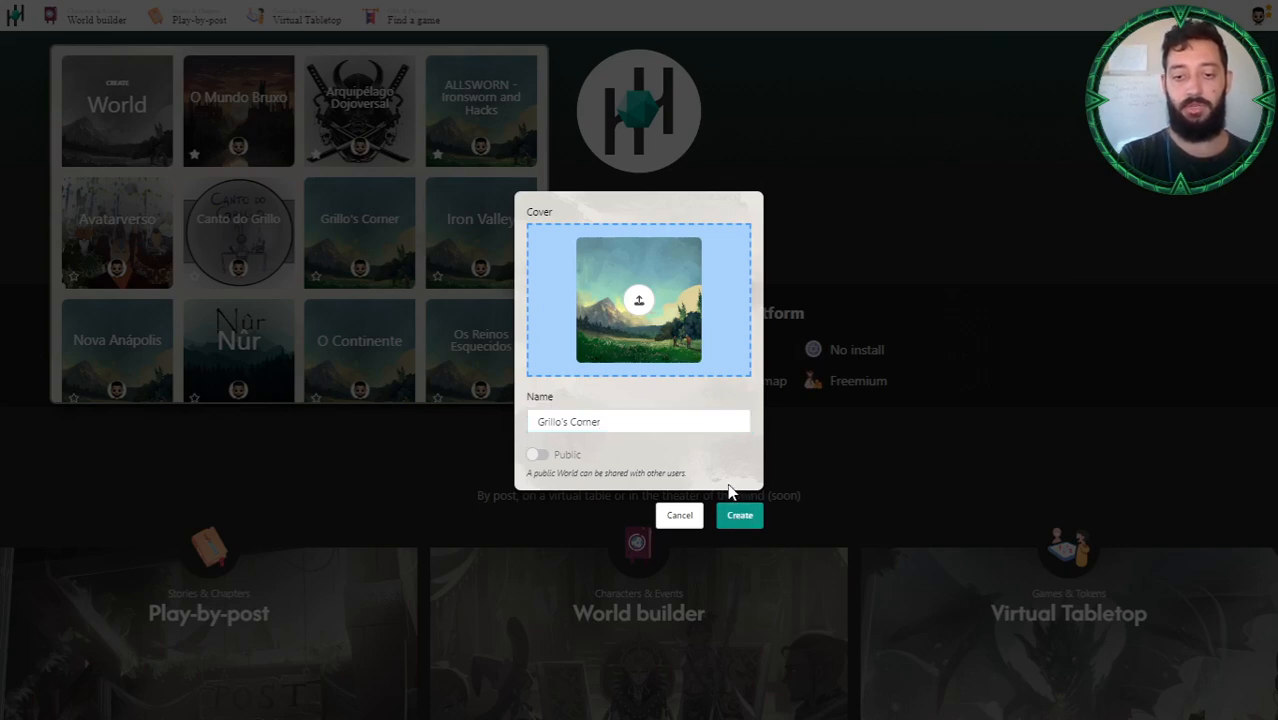
click(679, 517)
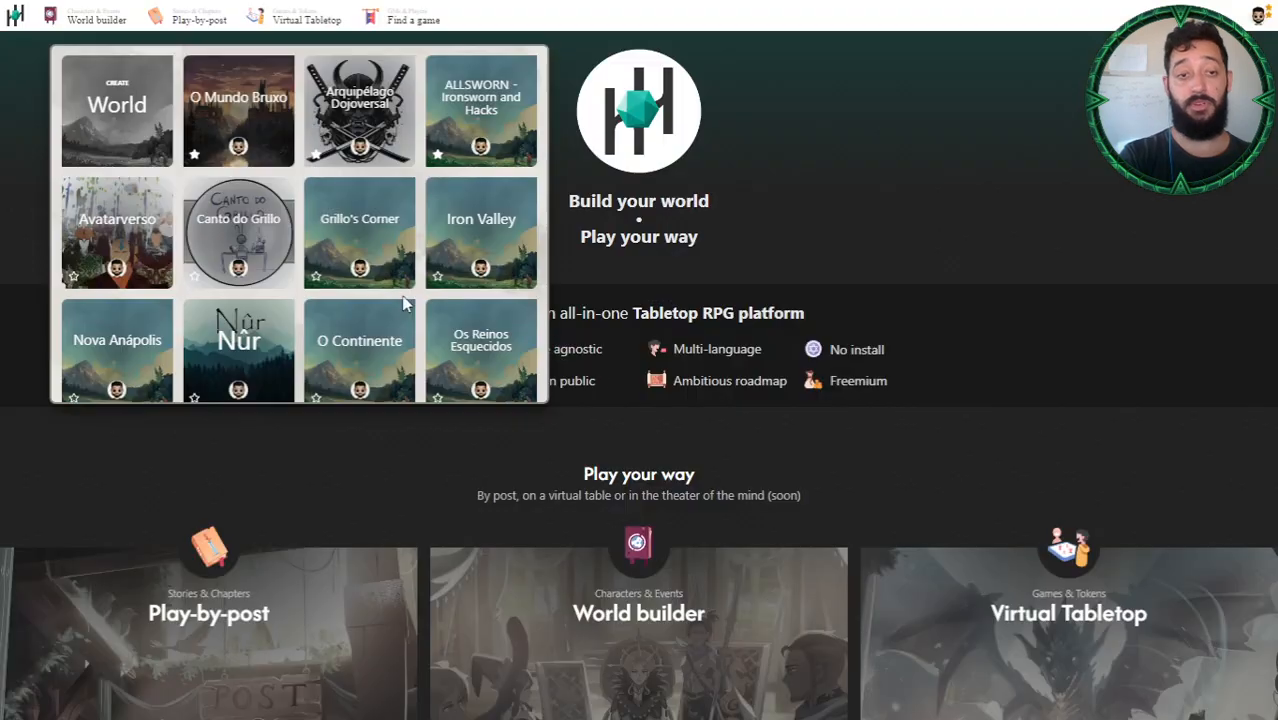
- Open the existing Grillo's Corner world in the world builder
click(378, 198)
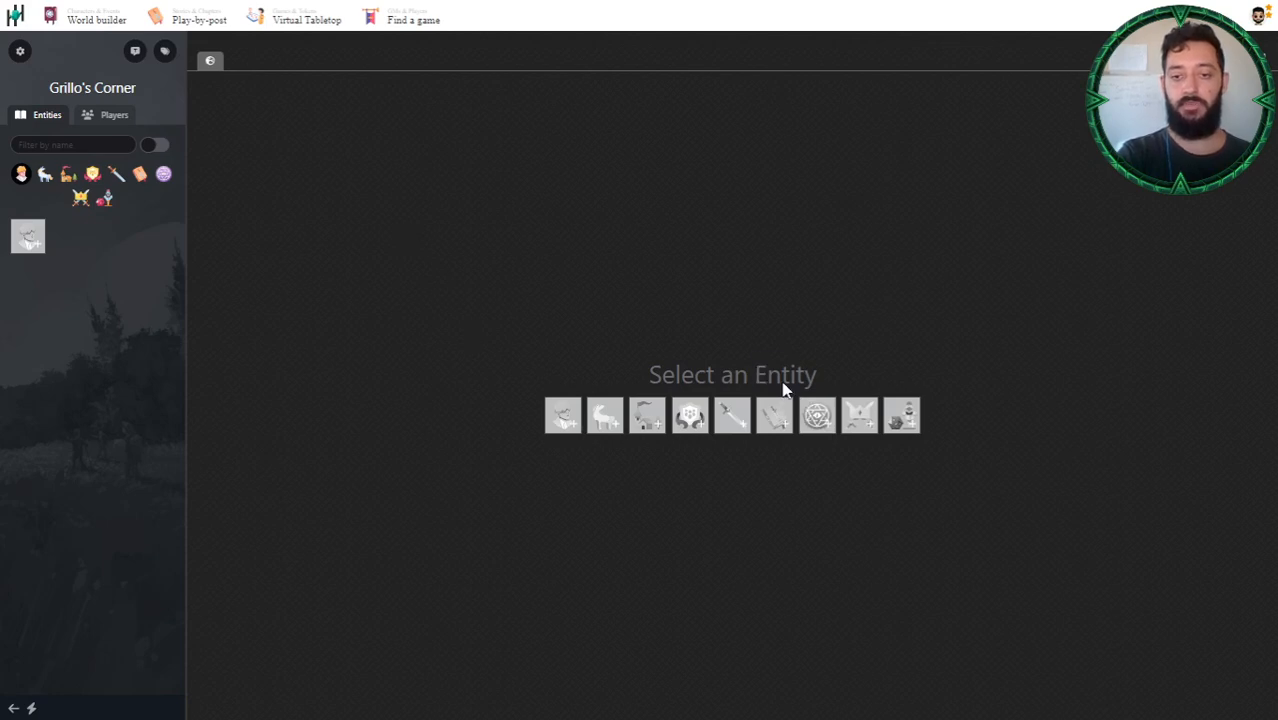
drag(755, 370, 827, 394)
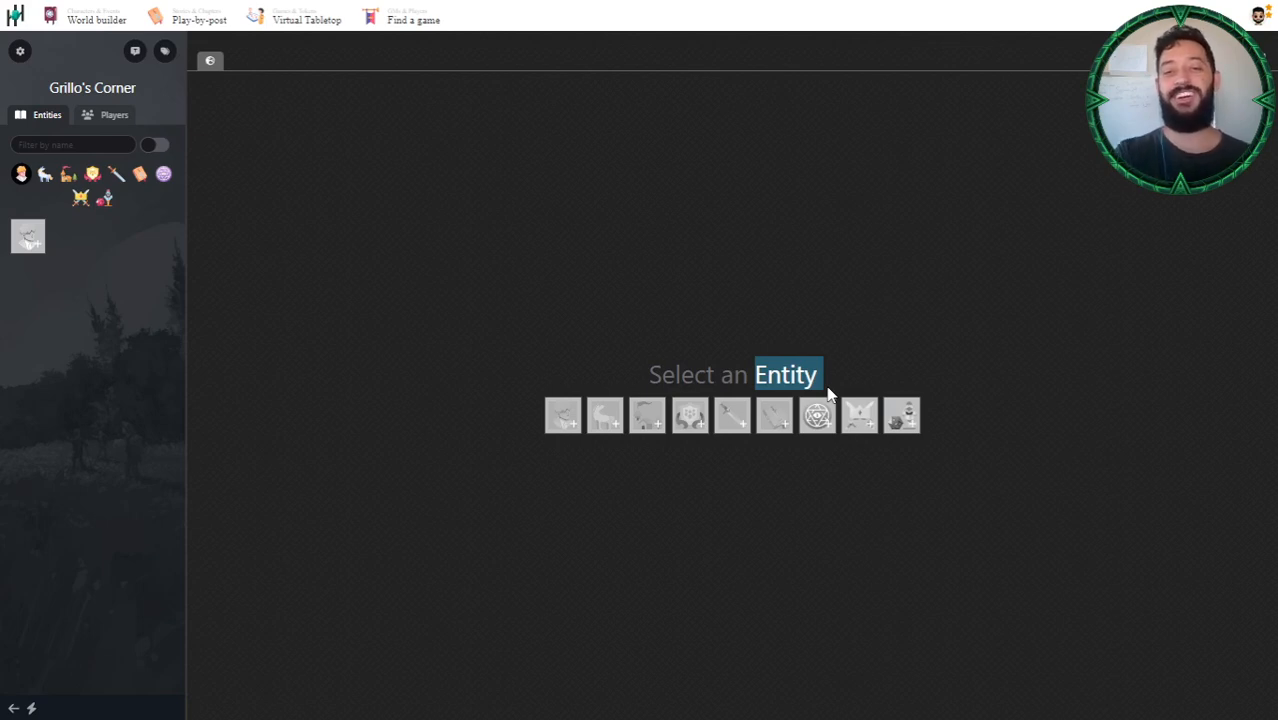
click(741, 350)
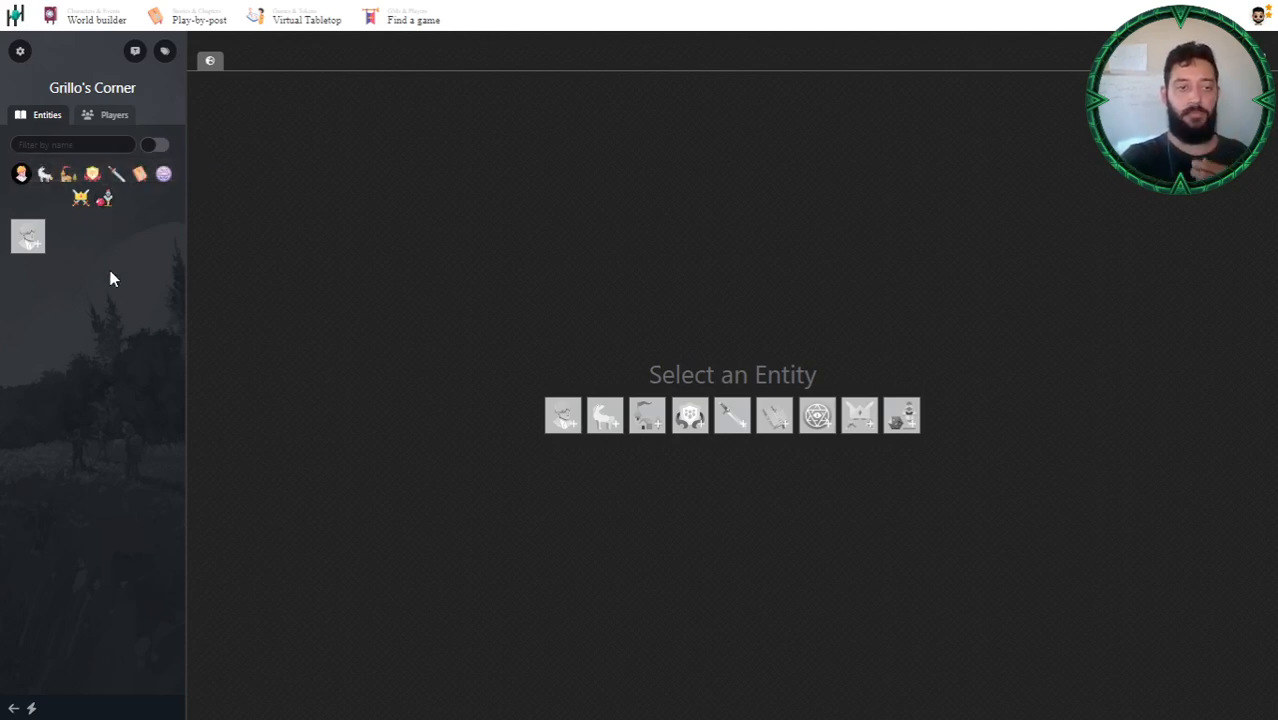
- Browse several entity categories of the Grillo's Corner world, including creatures and factions, ending on the locations category
click(45, 173)
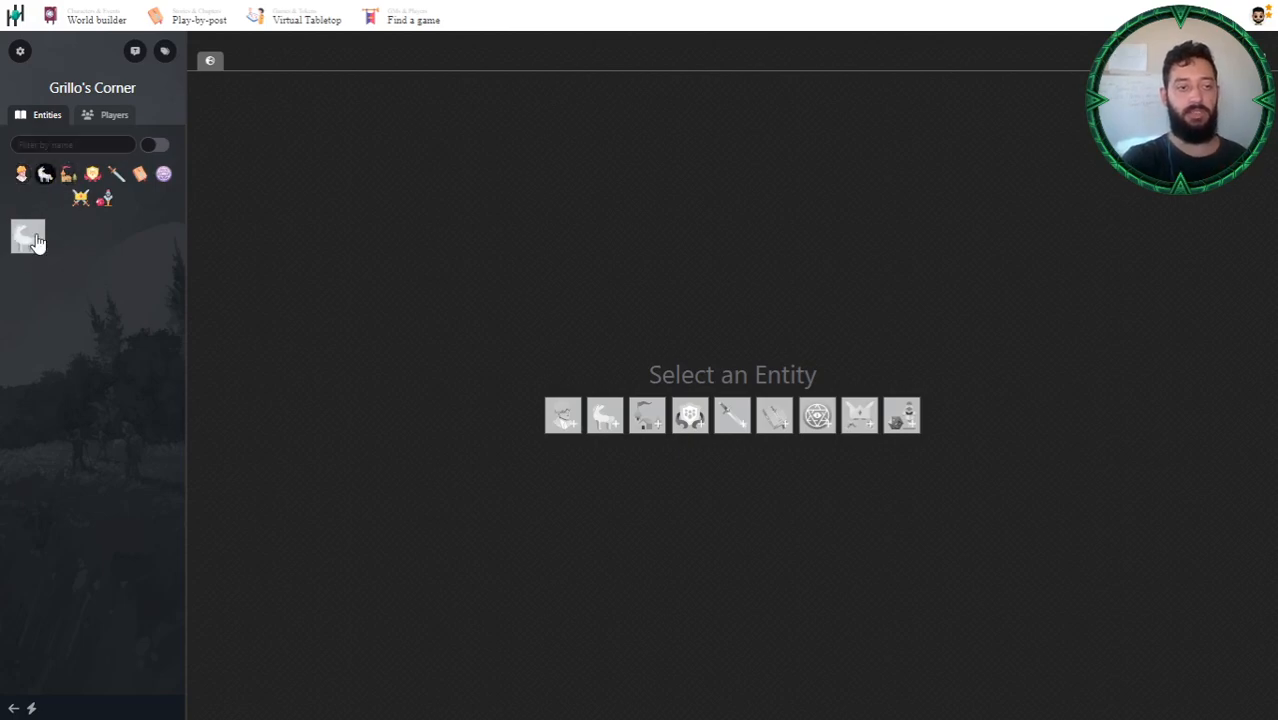
click(91, 174)
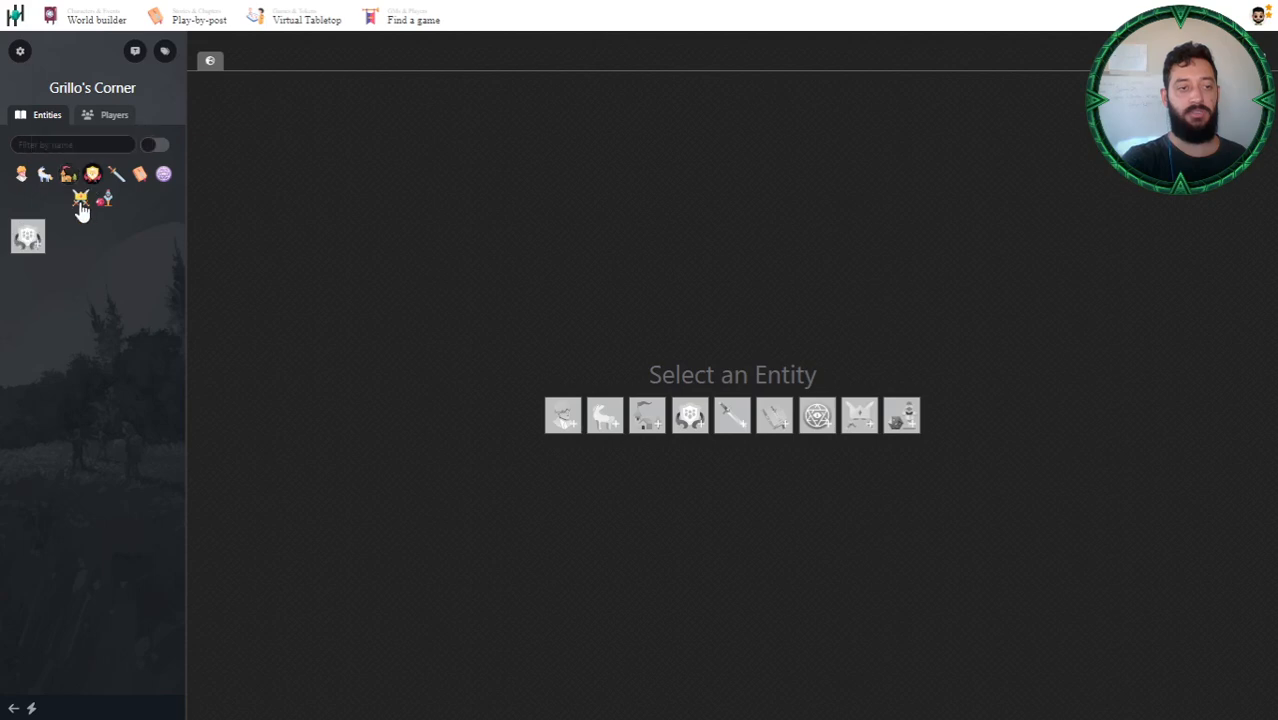
click(104, 198)
click(70, 177)
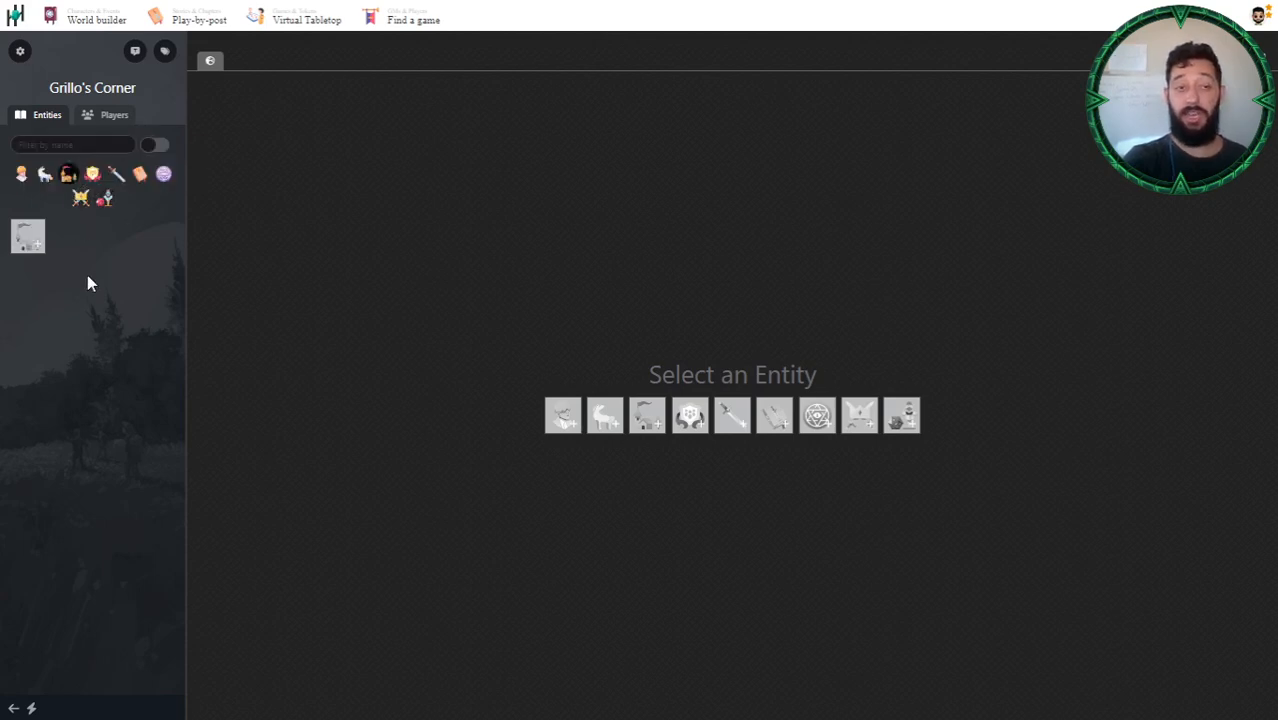
- Look over the world's management options and its edit form with cover, name and public setting, closing the form without saving
click(22, 58)
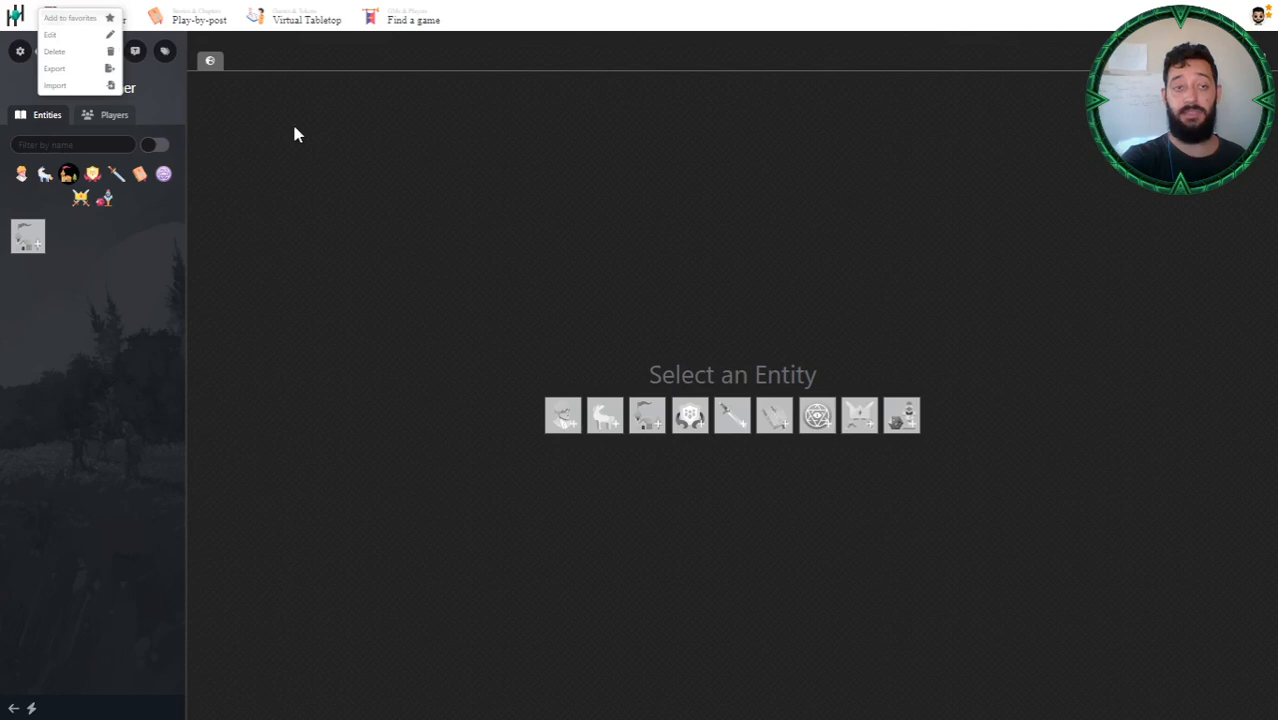
click(194, 119)
mouse_move(114, 20)
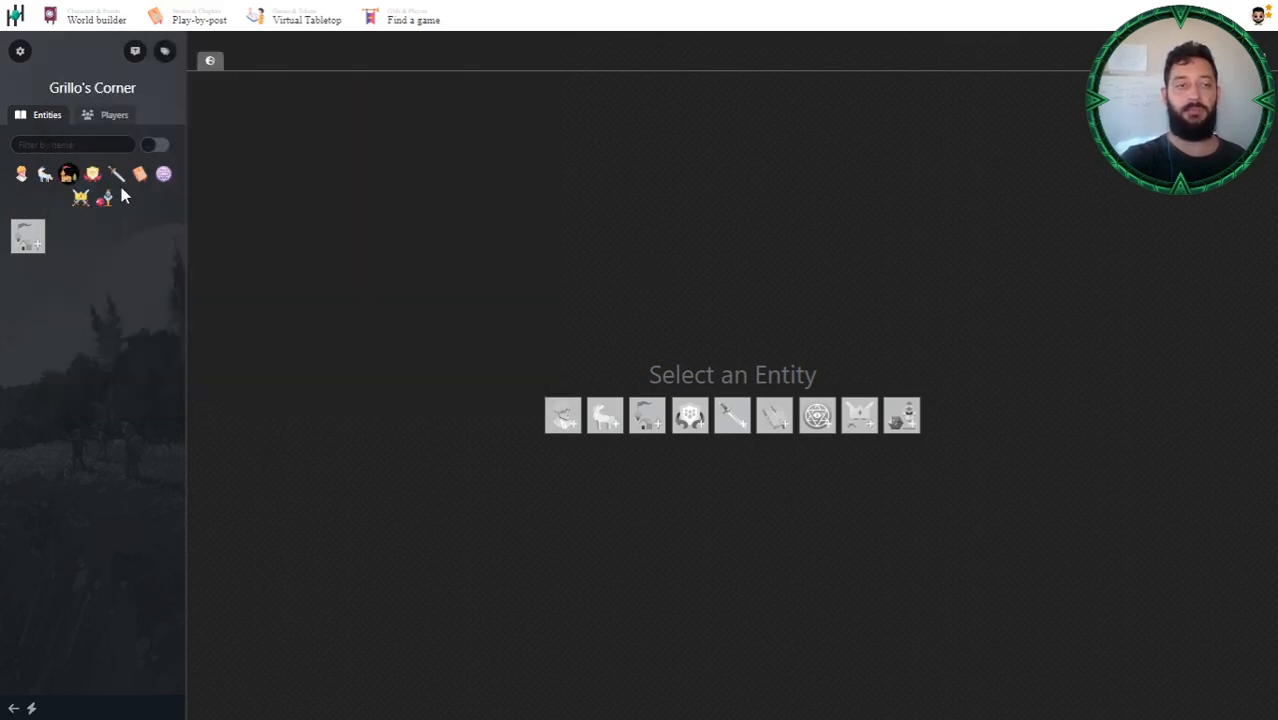
click(16, 54)
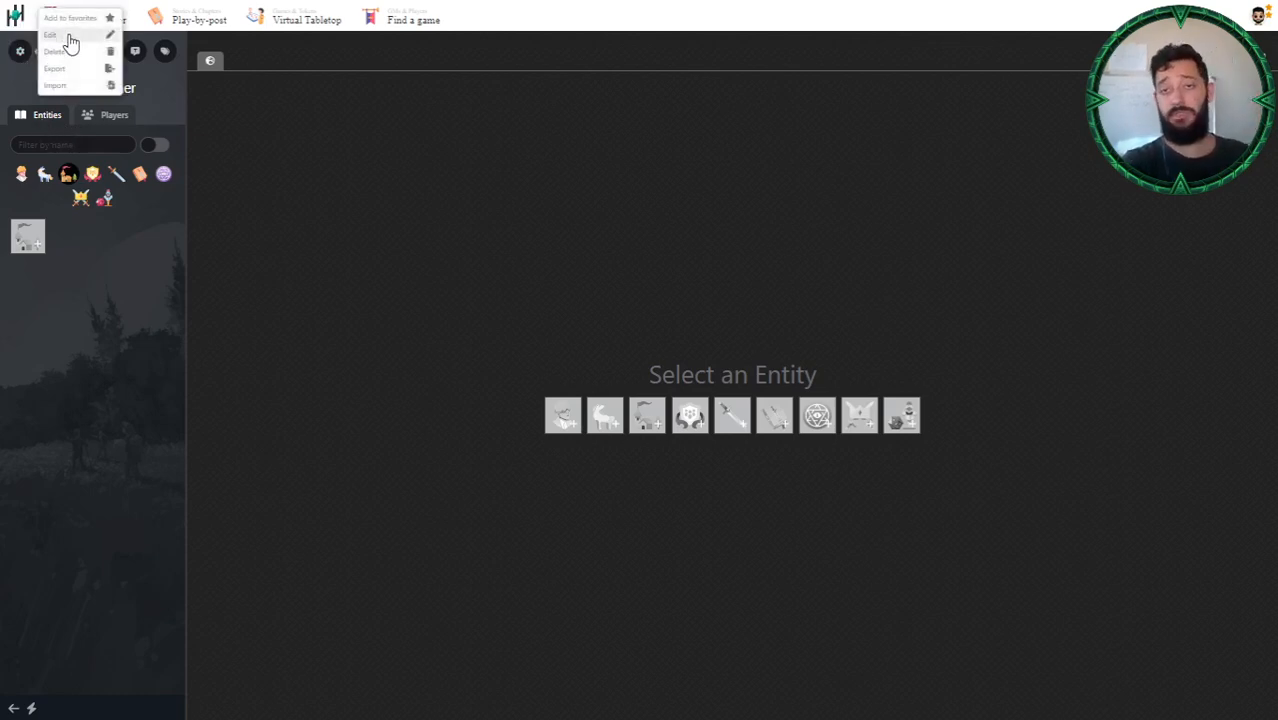
click(69, 37)
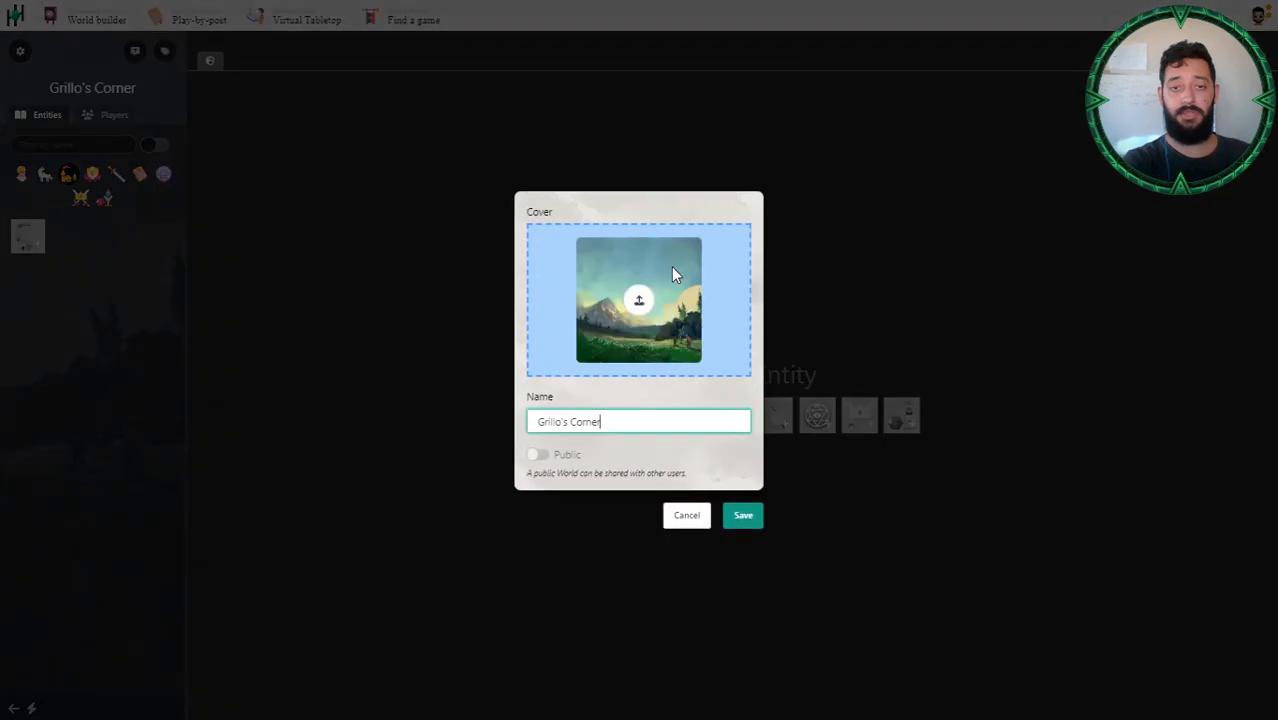
click(509, 313)
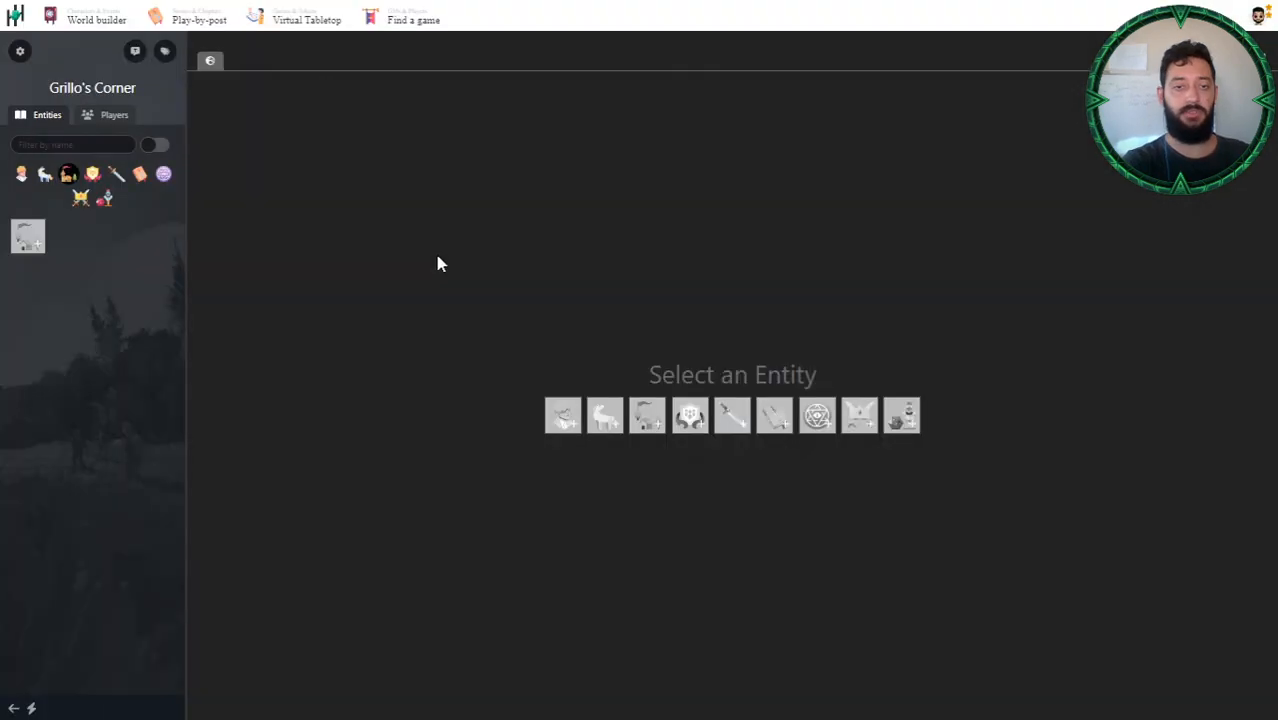
- Inspect the world's deletion confirmation and cancel it, and review the export and import options
click(20, 52)
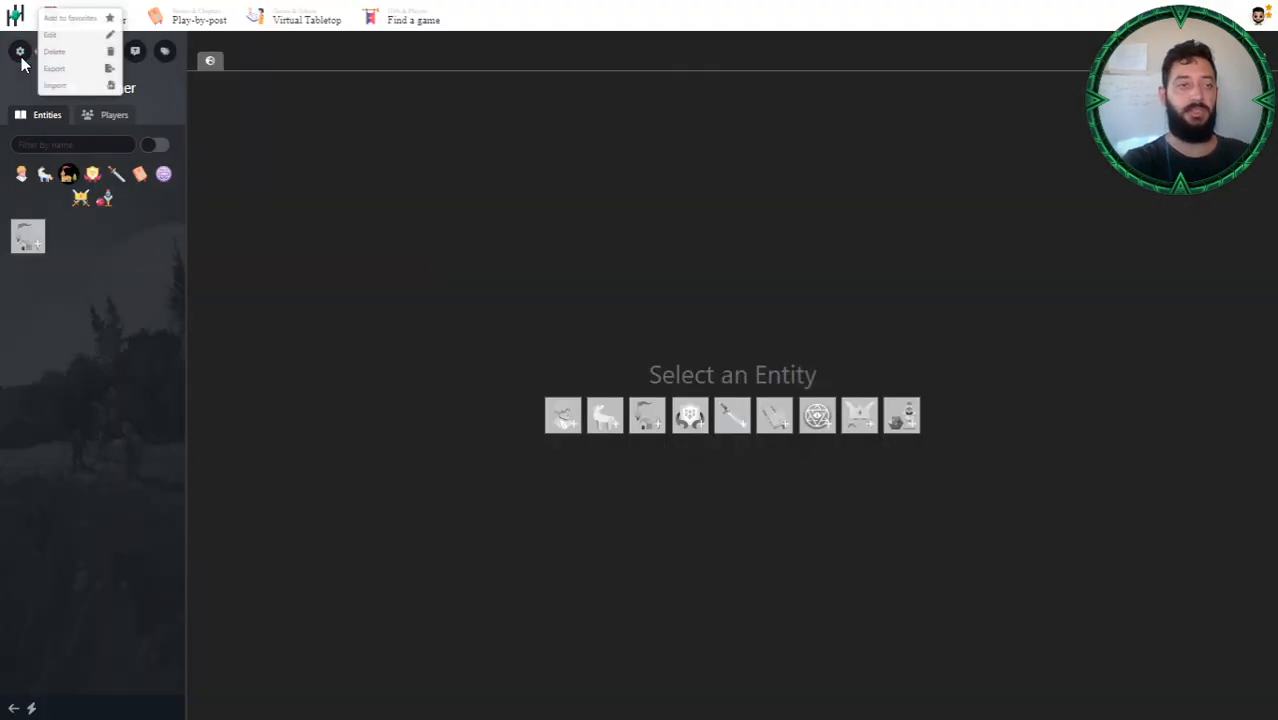
click(95, 52)
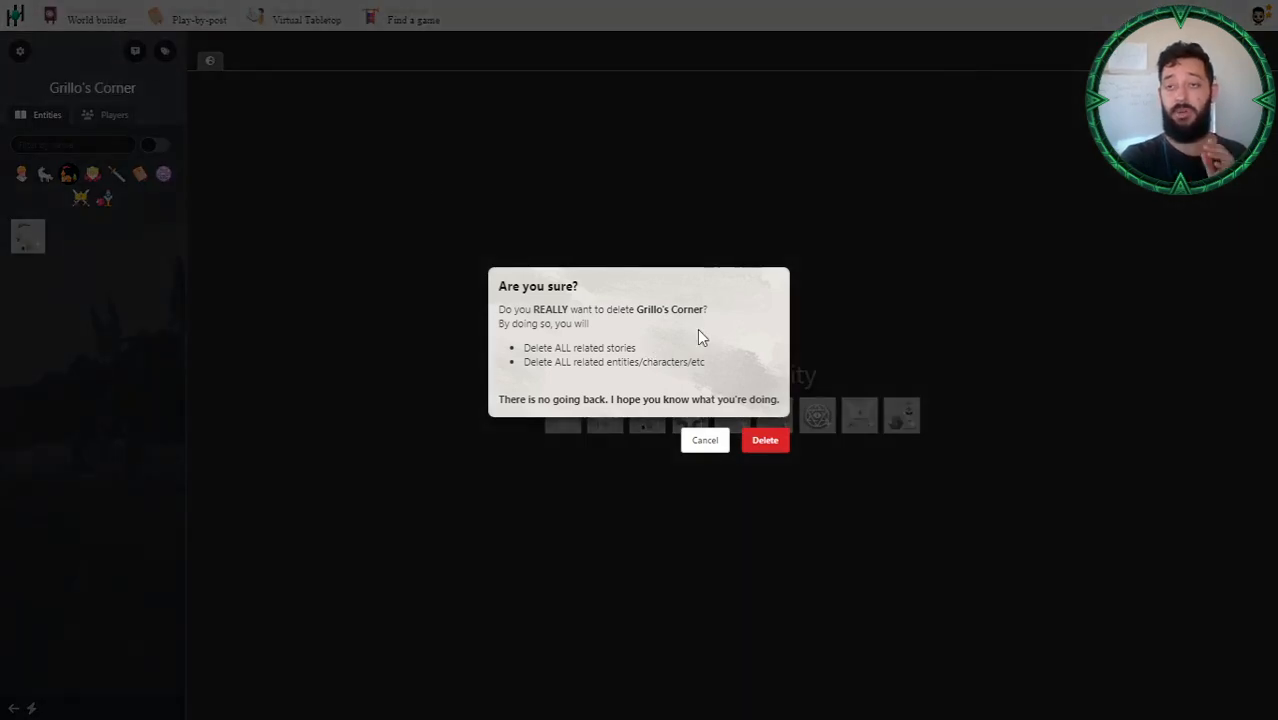
click(705, 440)
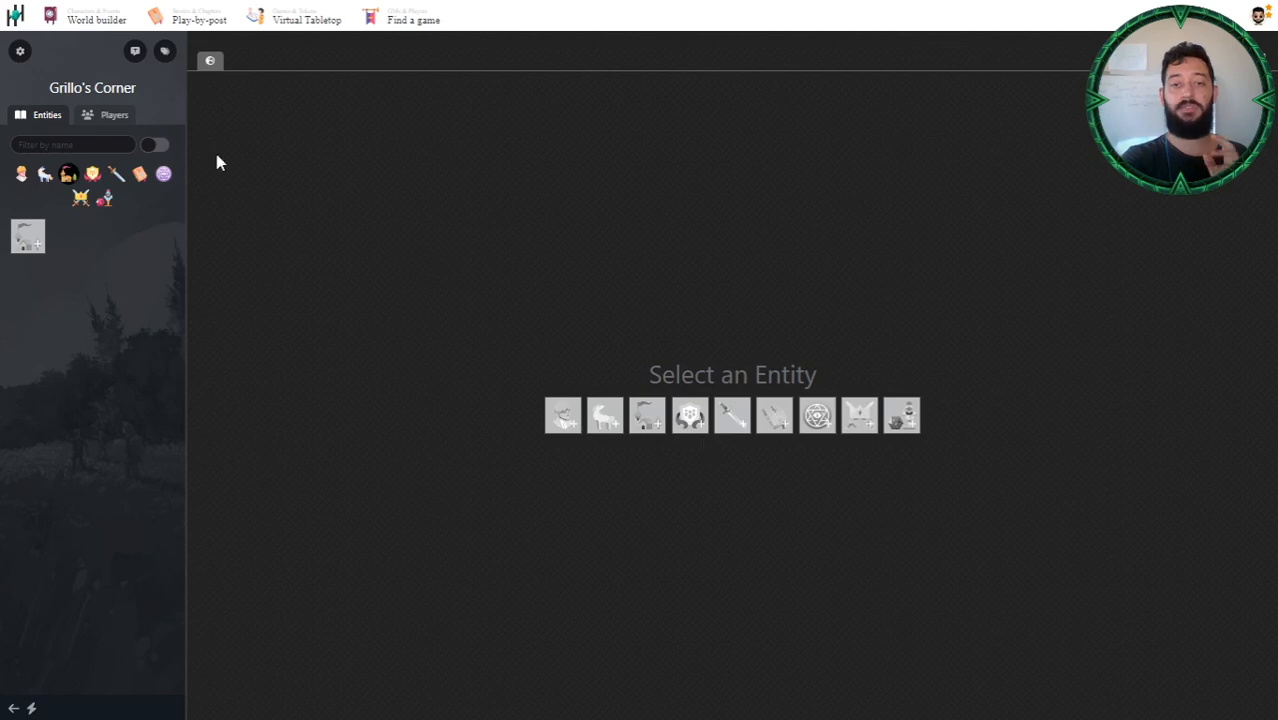
click(20, 51)
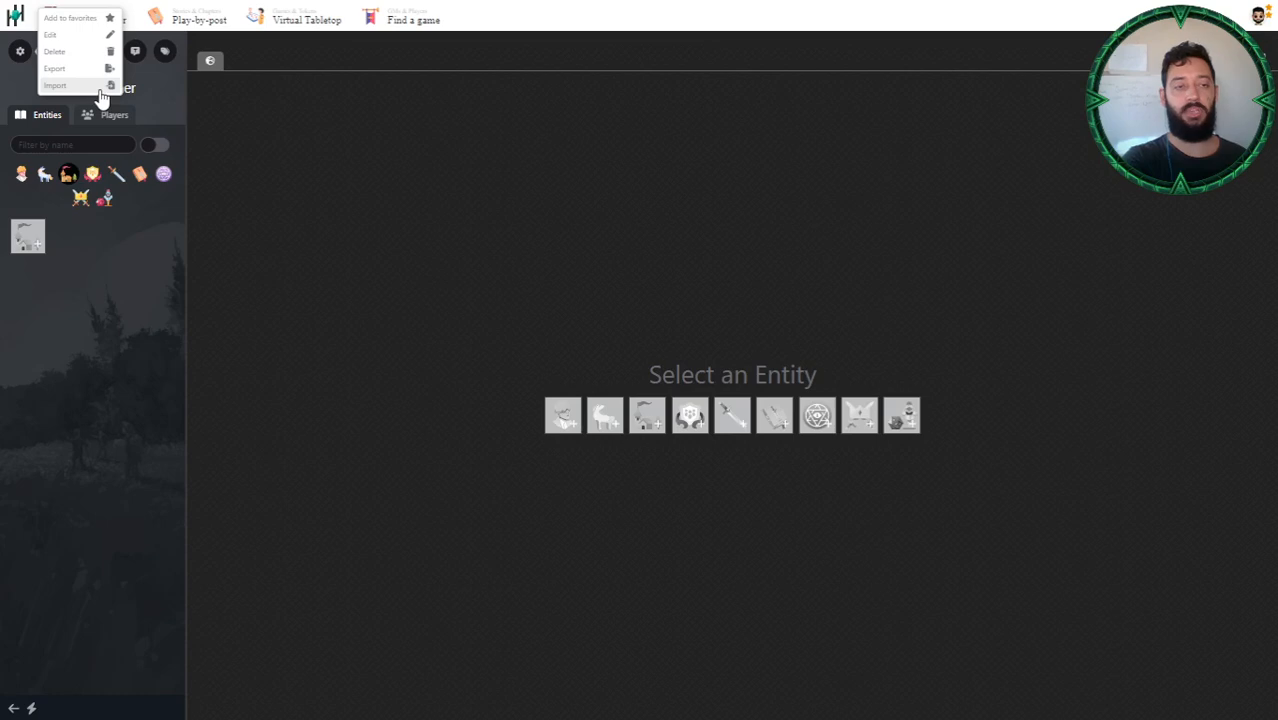
click(253, 144)
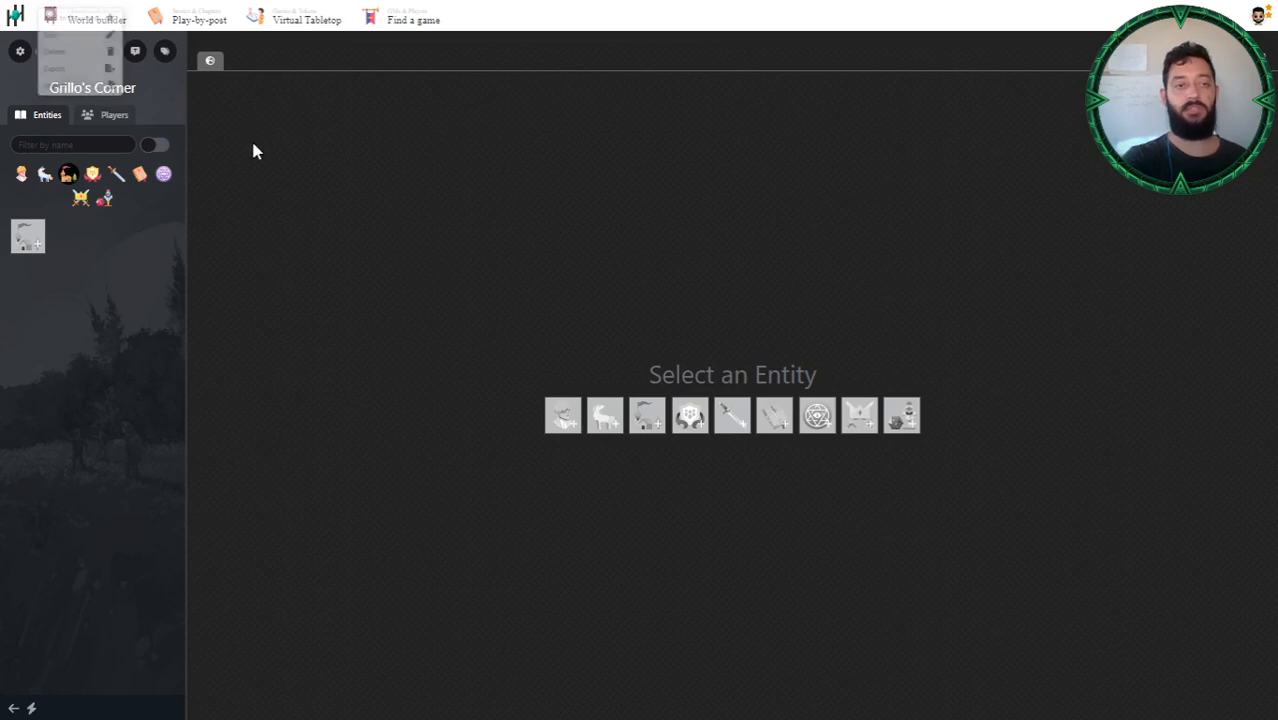
- Look at the dialogs for creating the world's languages and tags, closing both without adding anything
click(135, 52)
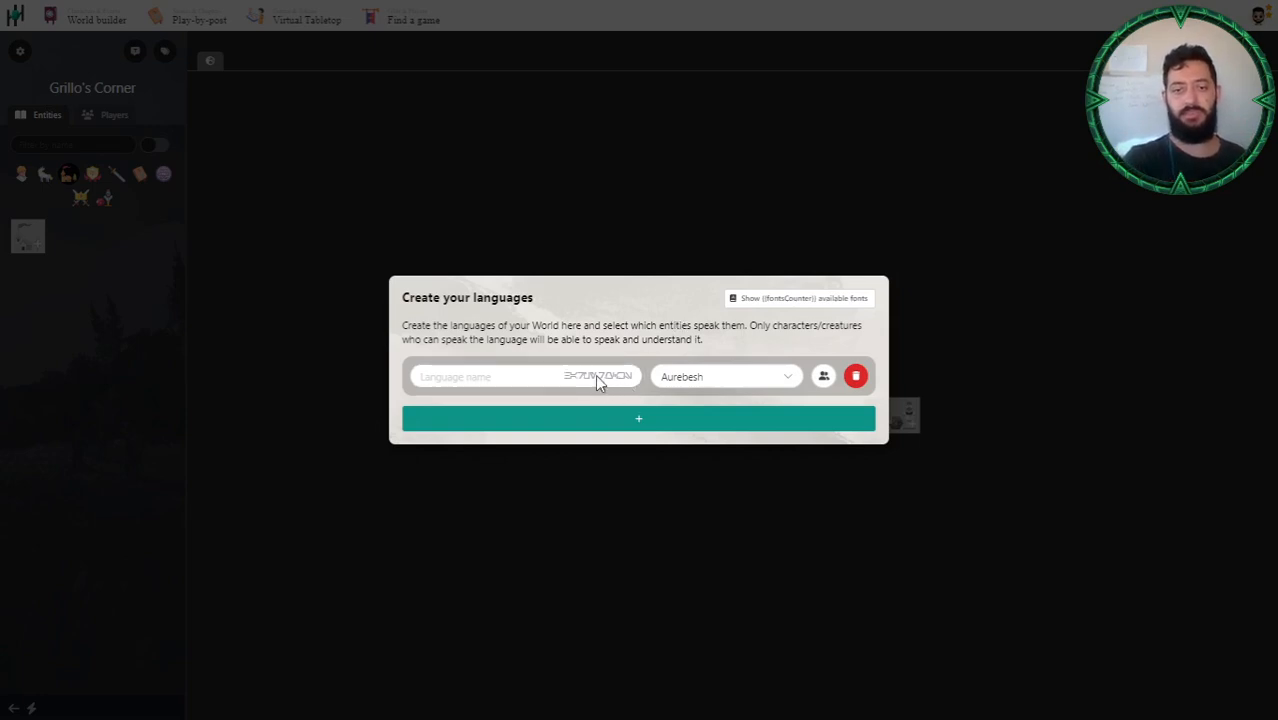
click(536, 243)
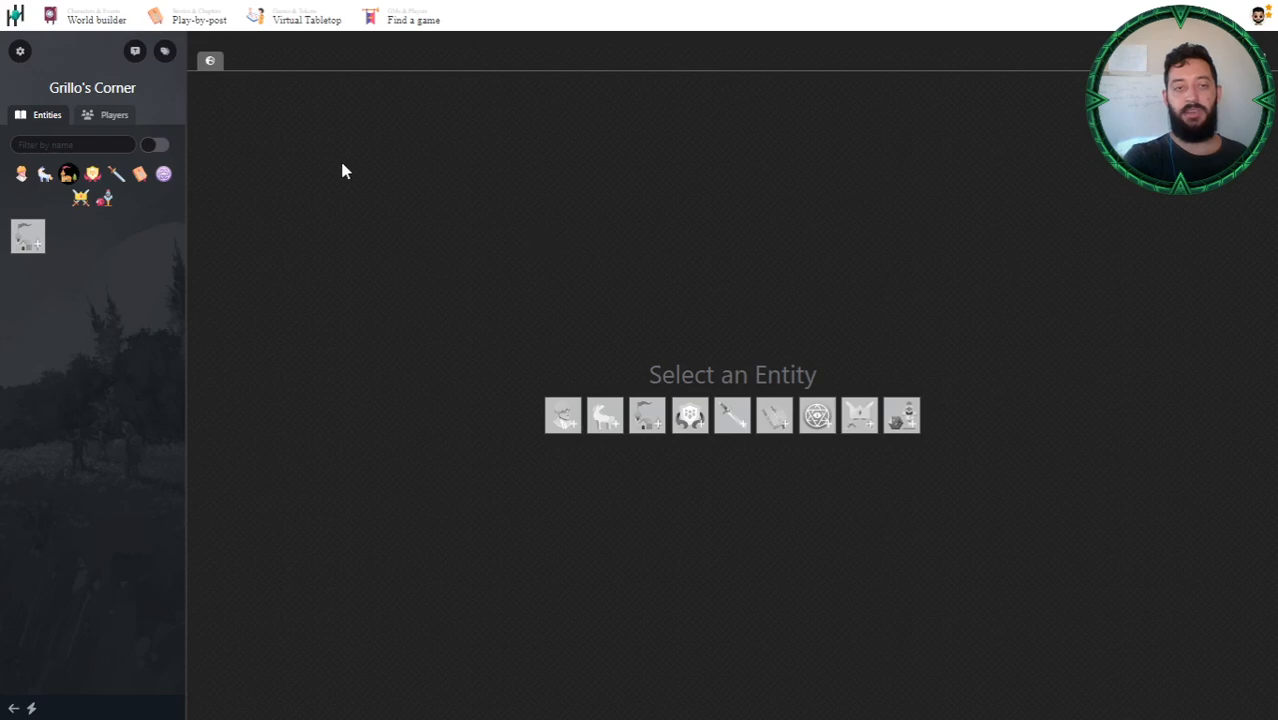
click(160, 56)
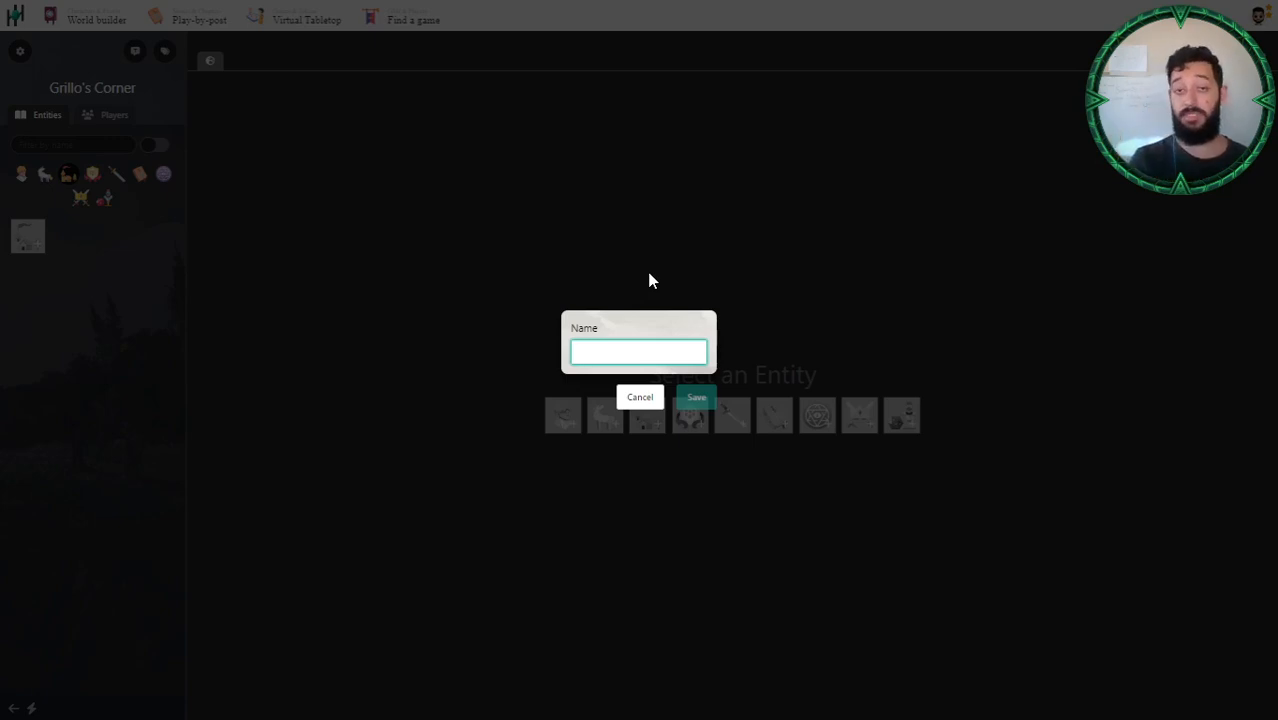
click(633, 398)
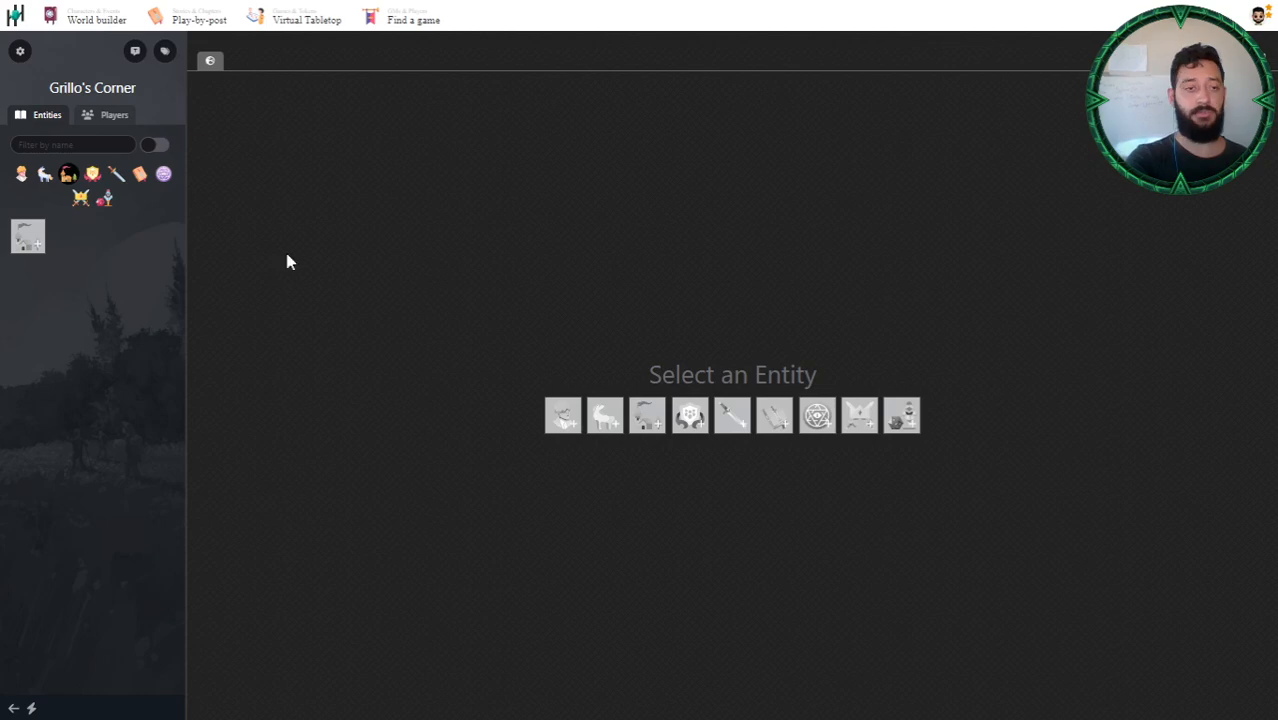
- View the player lists and invite sections of the world and of the Força-Tarefa "Vigilantes" story, plus that story's chapters
click(85, 147)
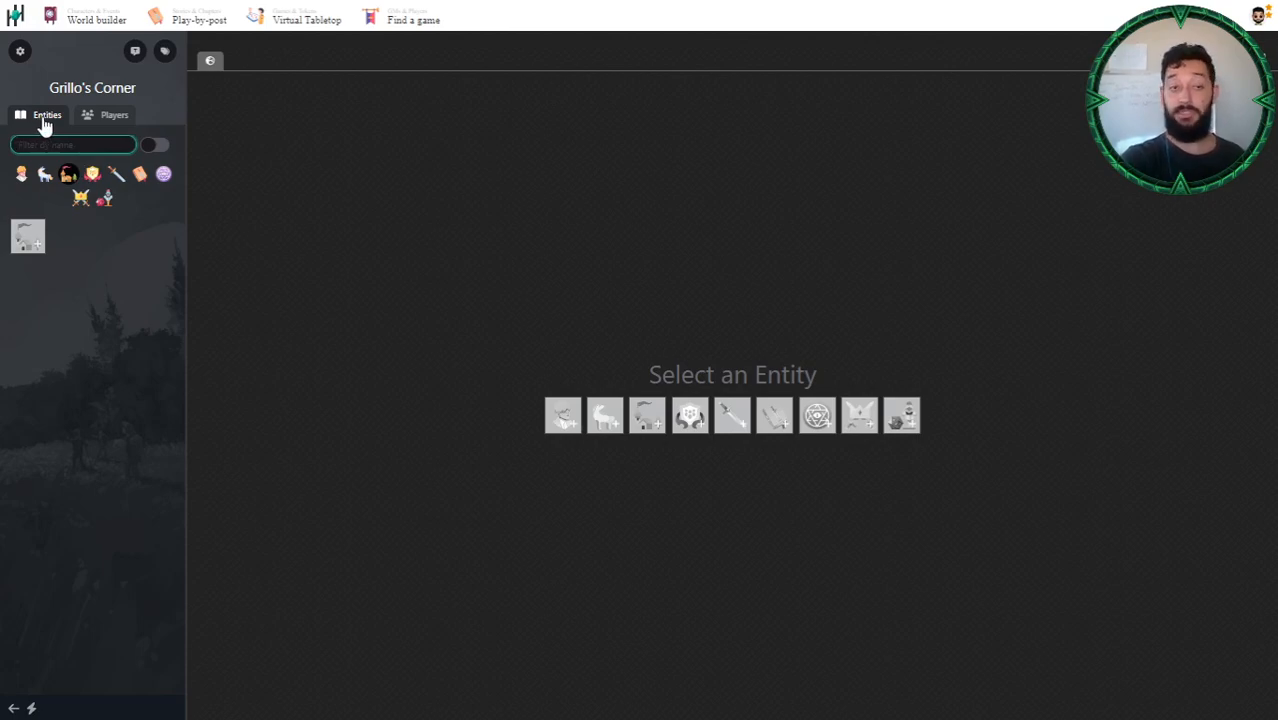
click(114, 120)
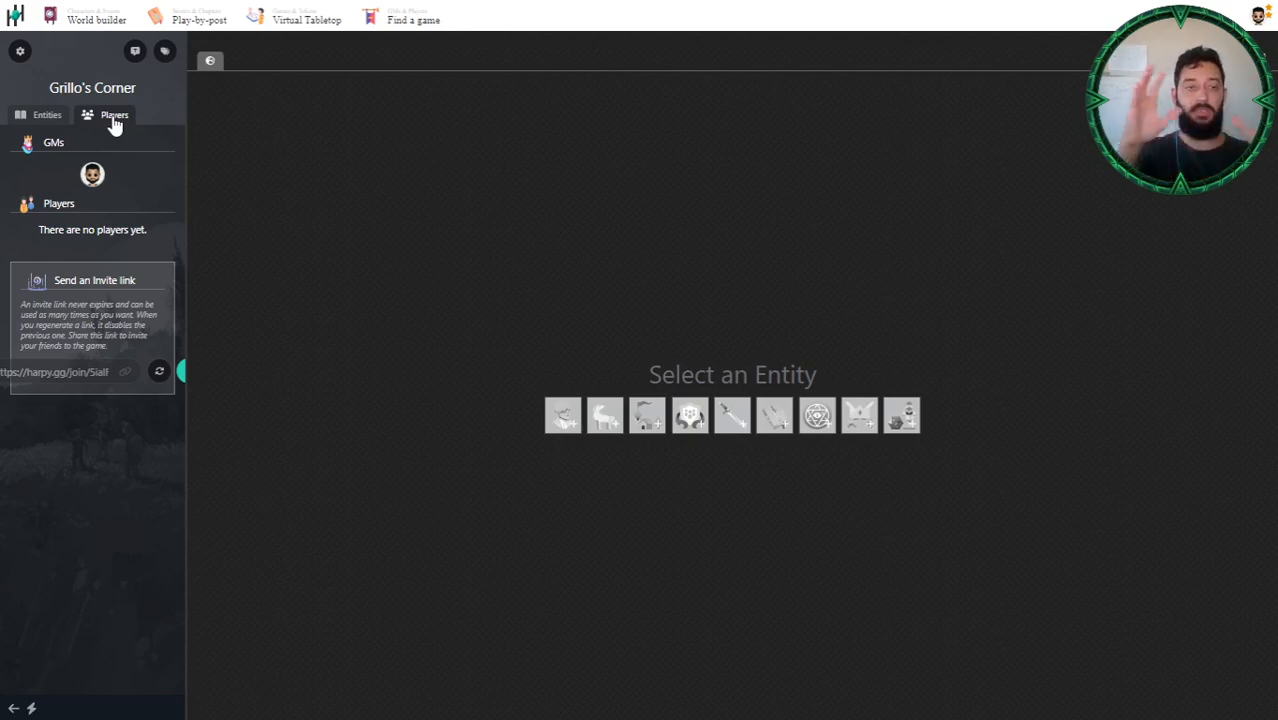
mouse_move(197, 30)
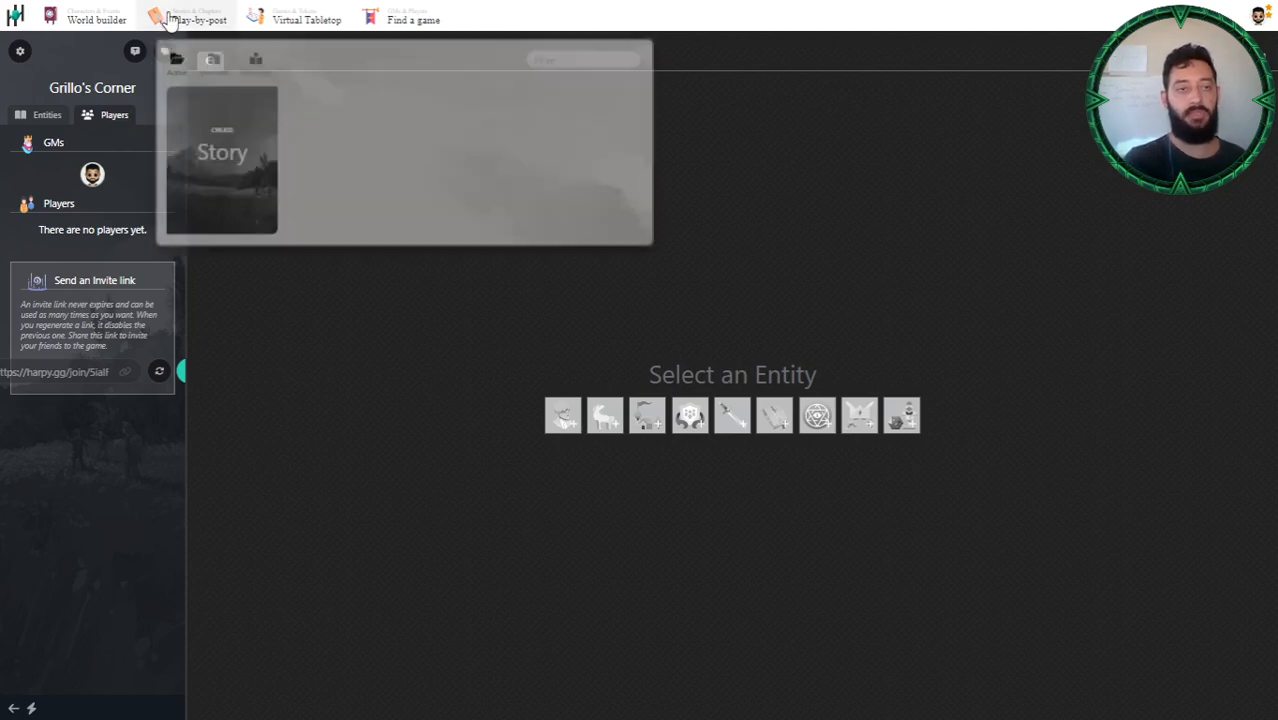
click(359, 128)
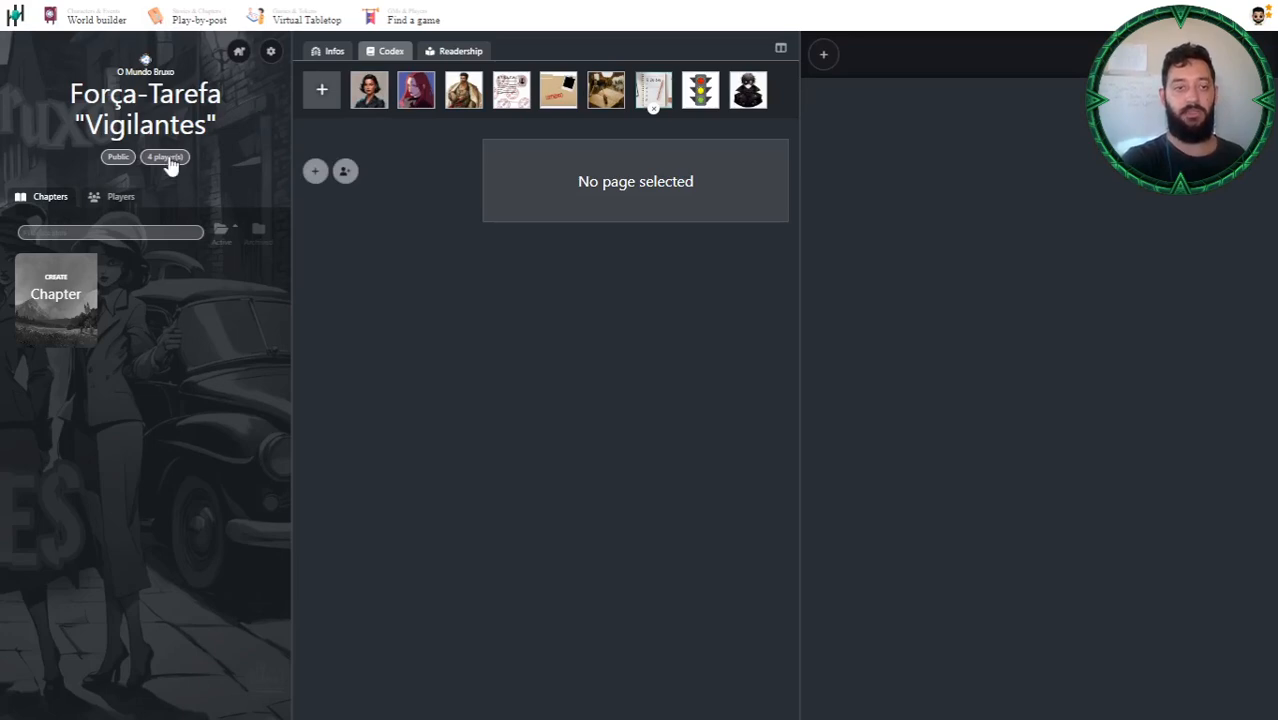
click(118, 199)
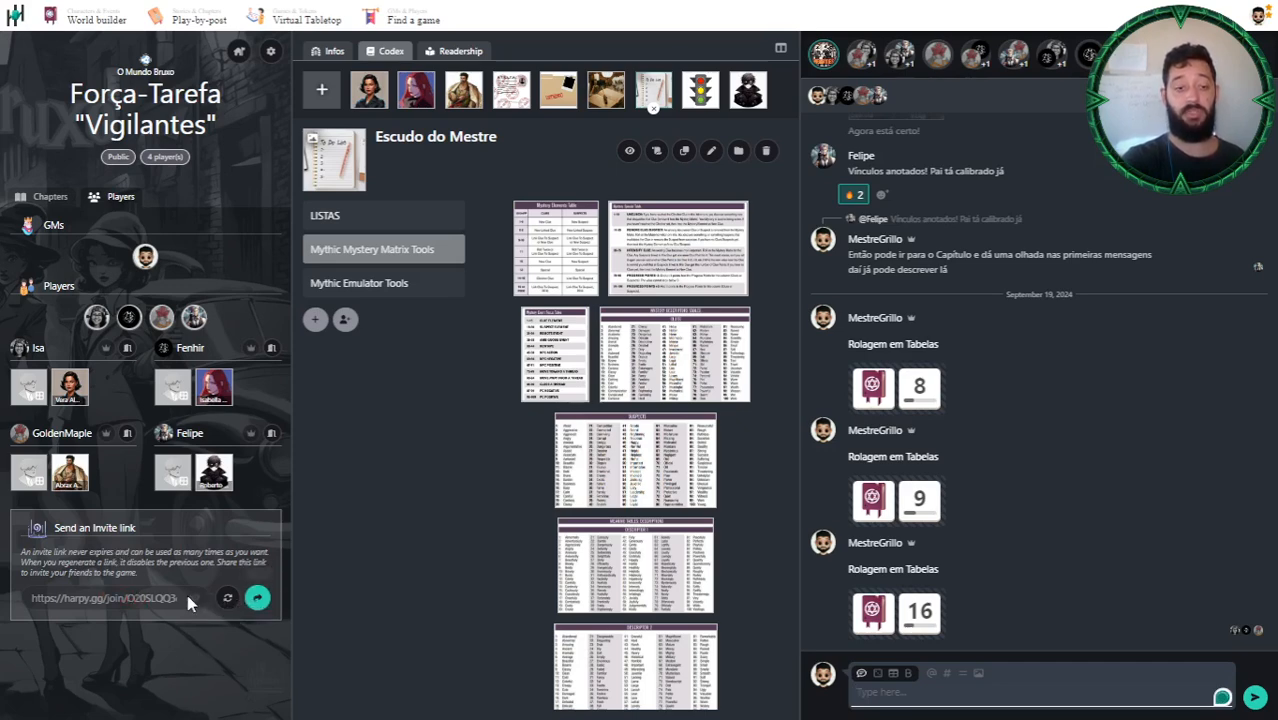
click(52, 198)
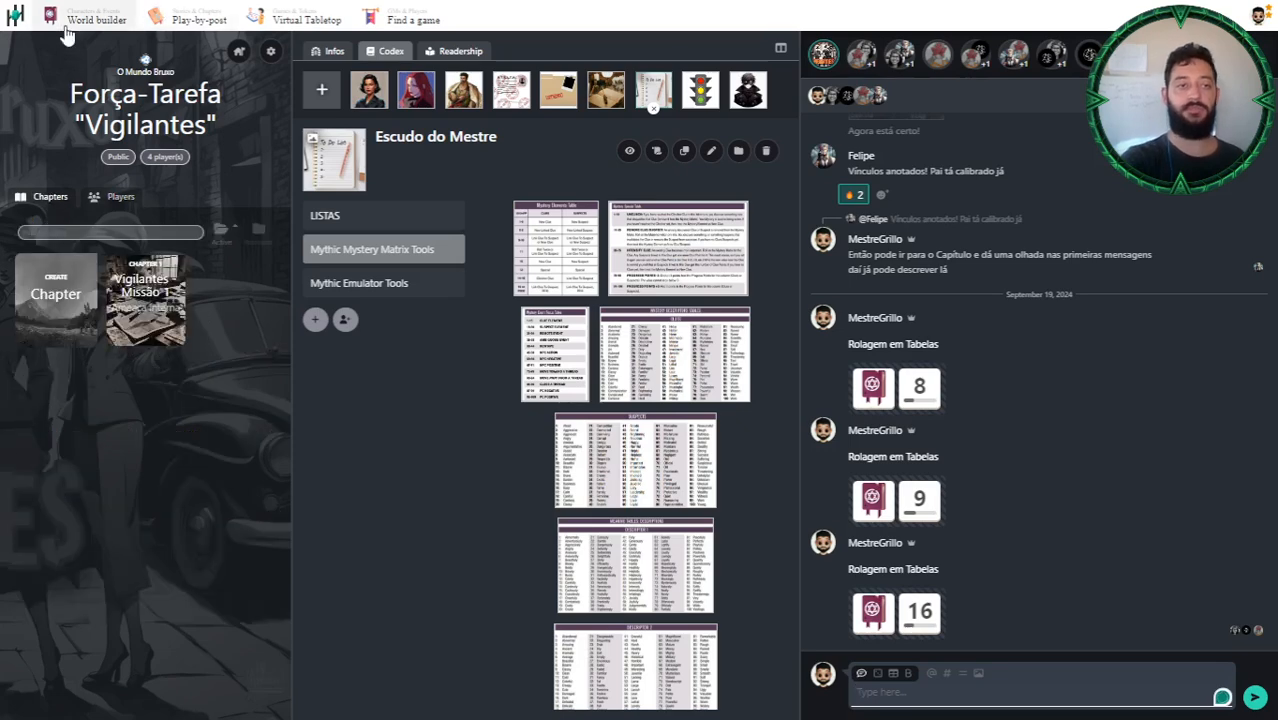
- Open the Grillo's Corner world and start a new place entity with the tavern picture as its image
mouse_move(64, 28)
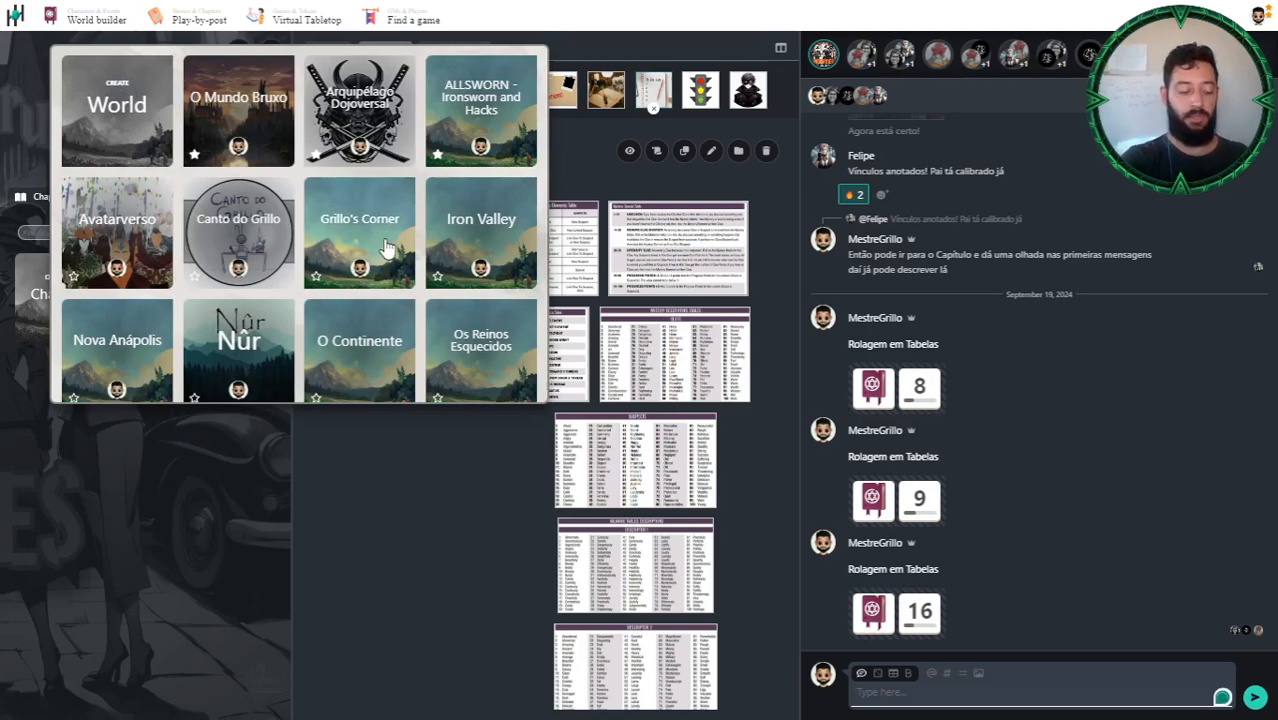
click(386, 244)
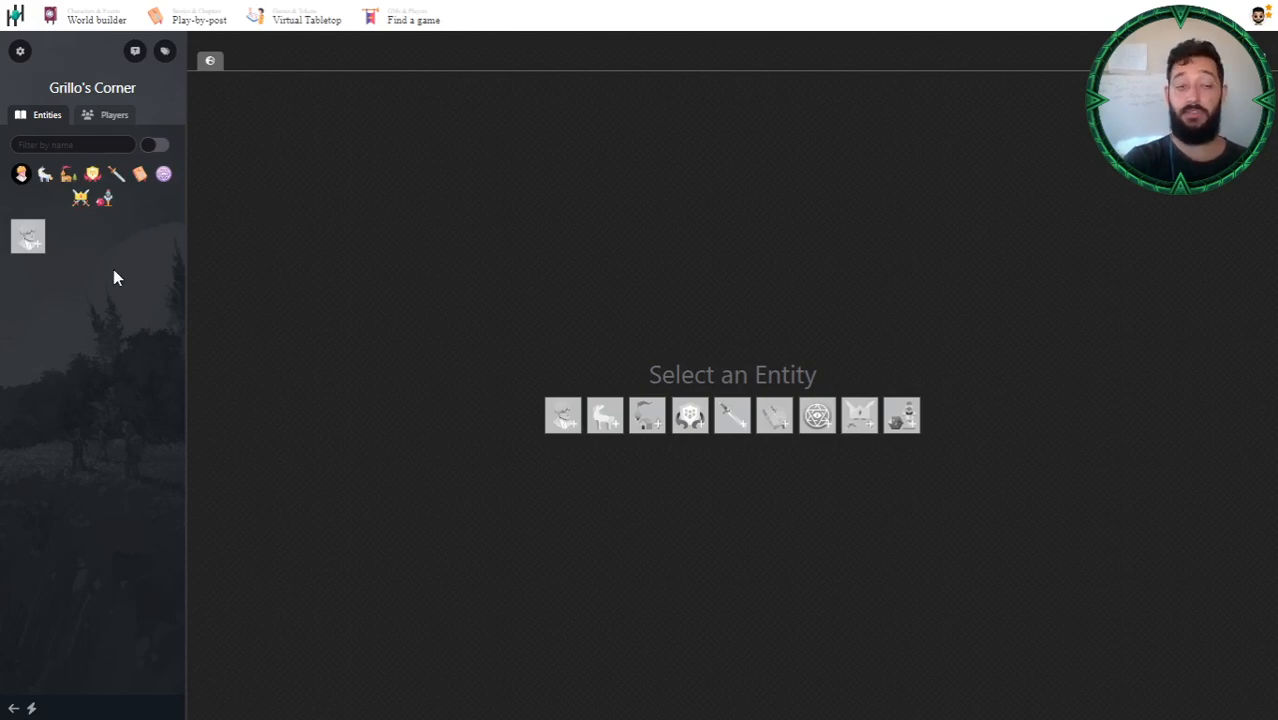
click(68, 176)
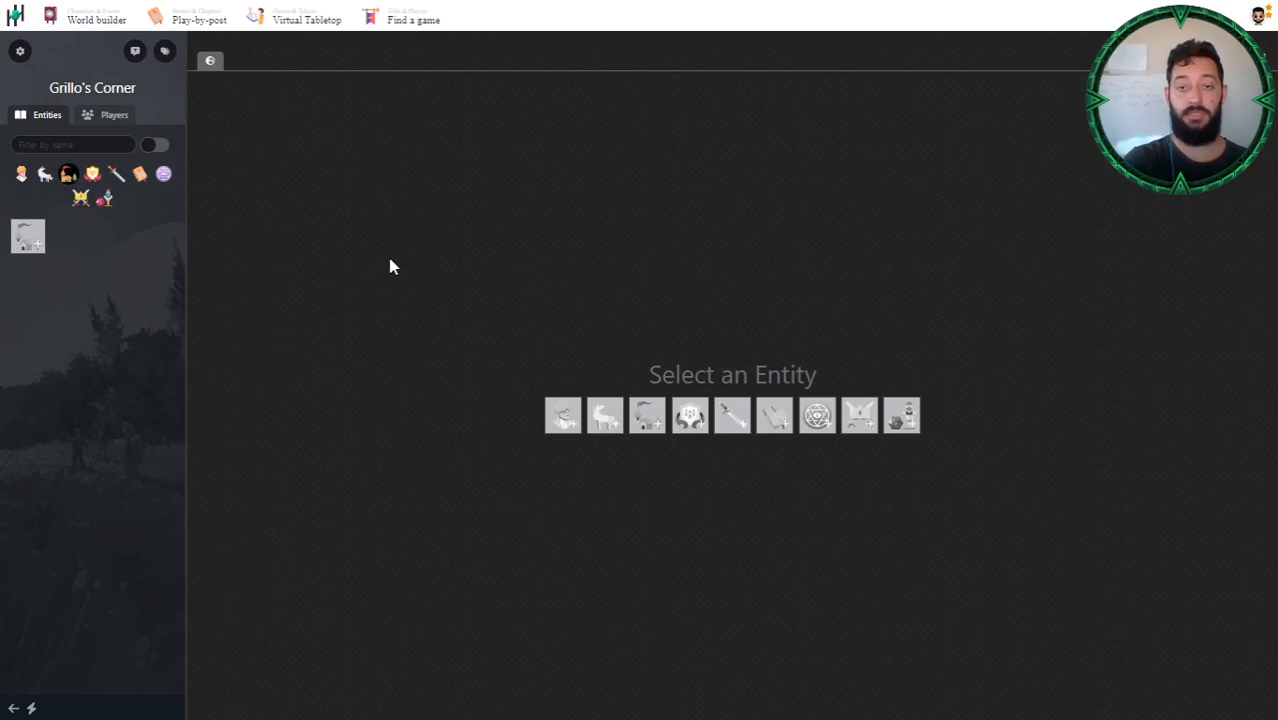
click(31, 248)
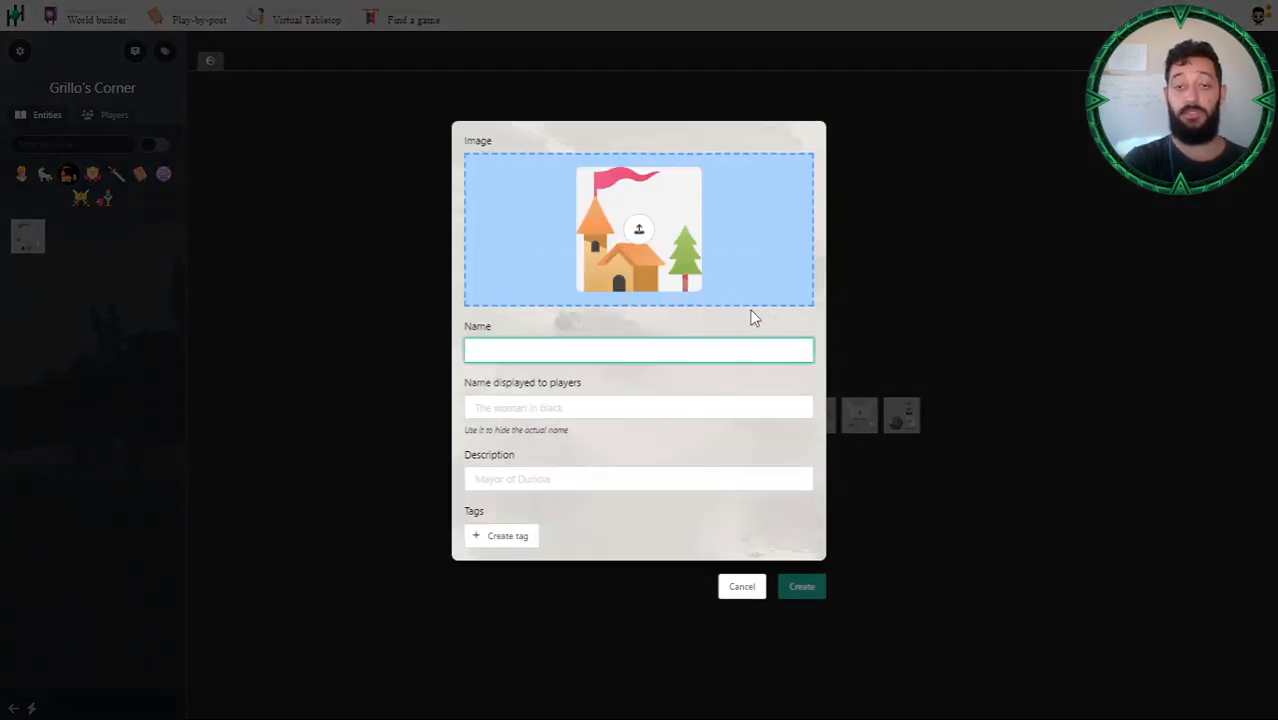
click(737, 277)
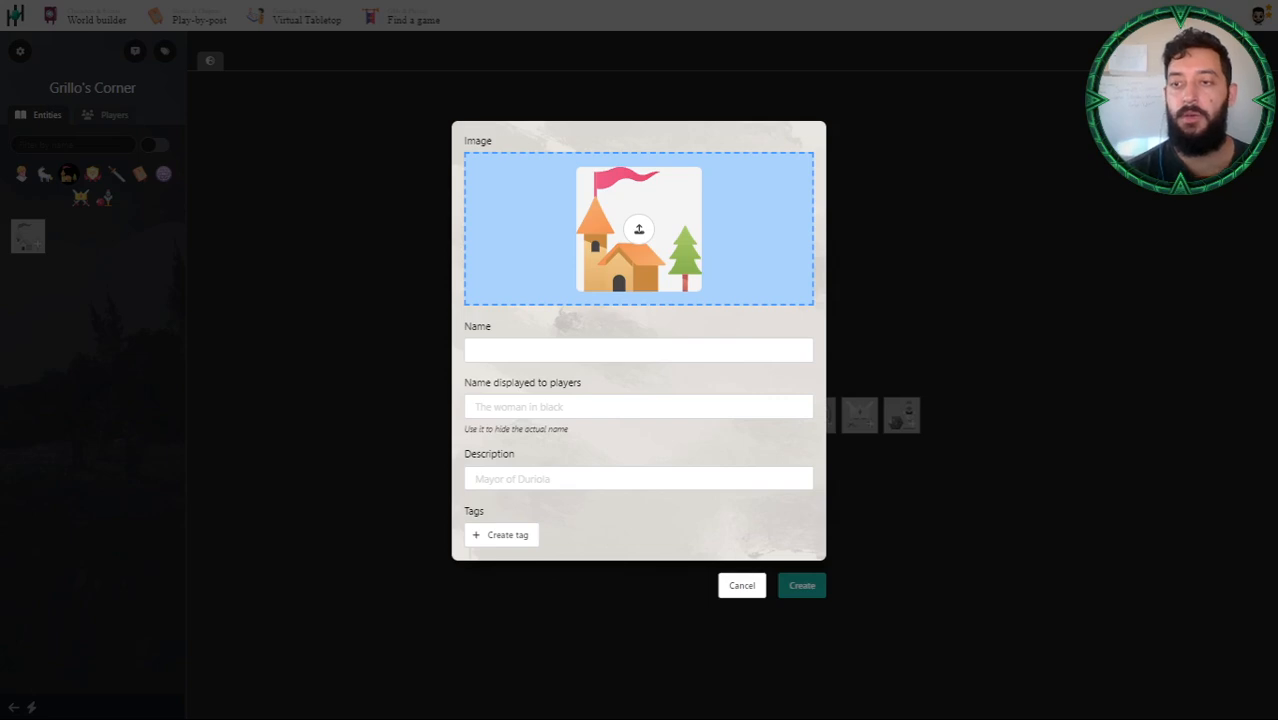
click(962, 99)
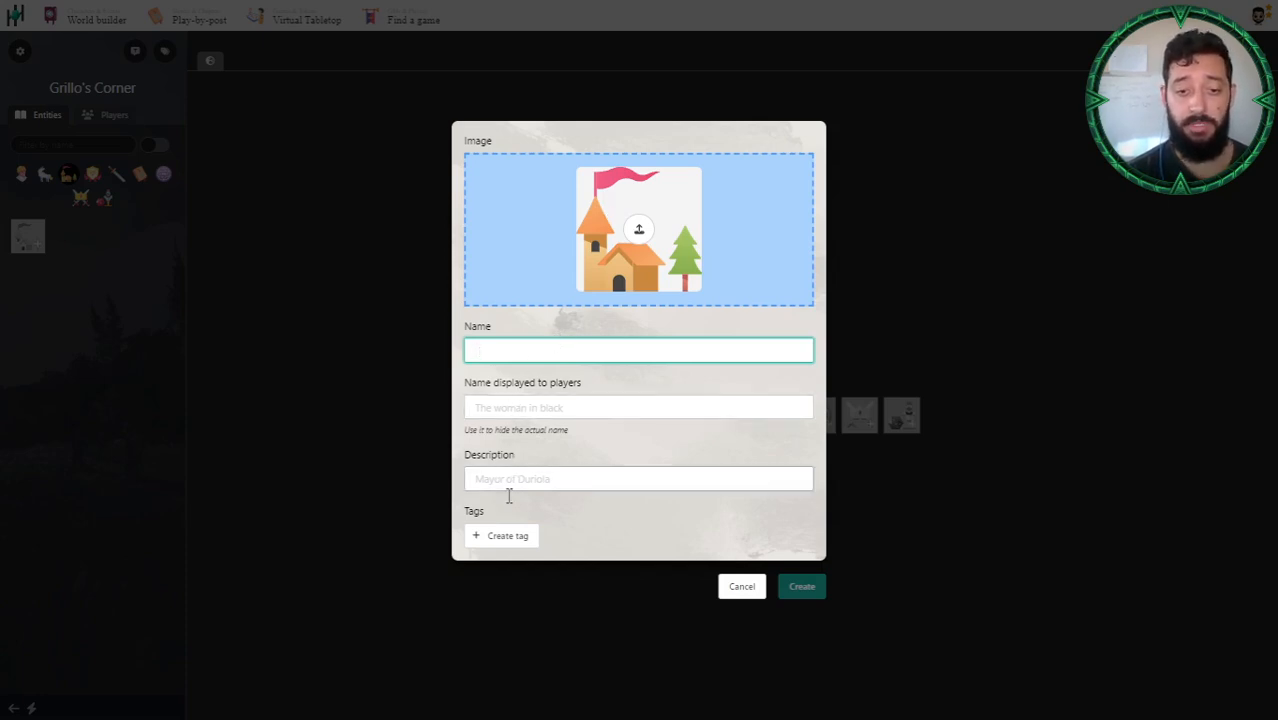
click(637, 236)
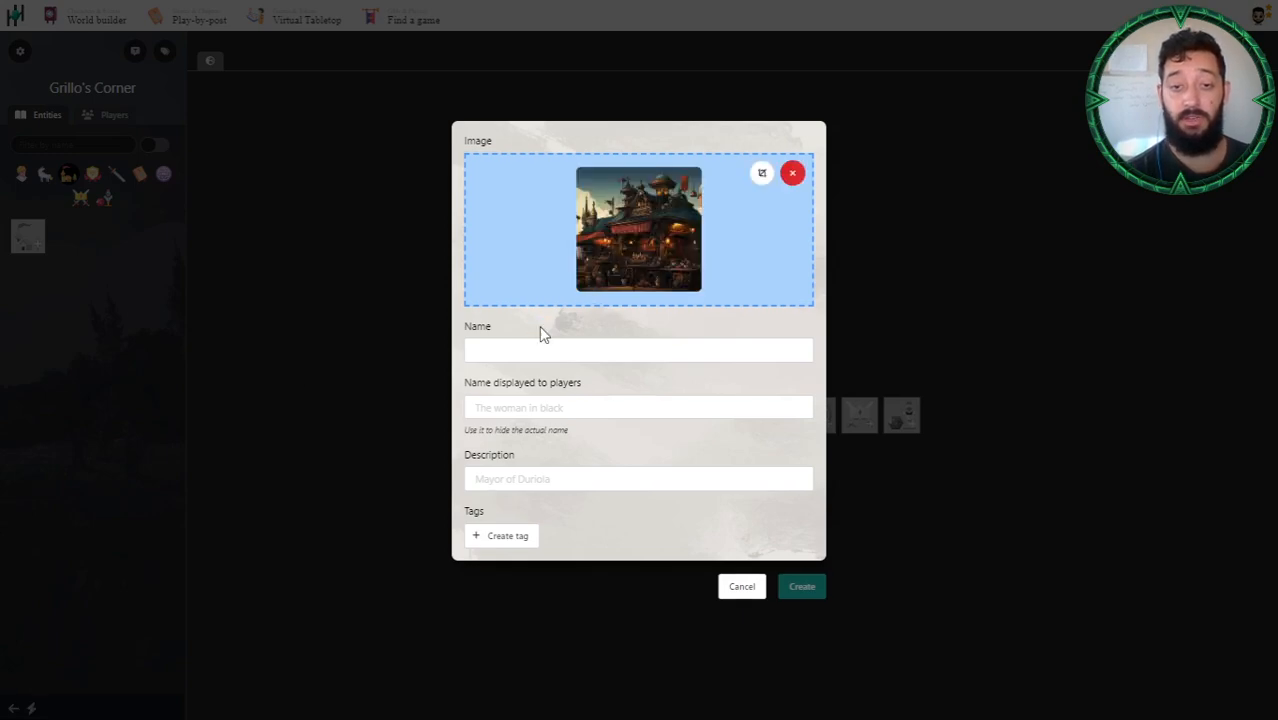
- Name the new place Tales' Tavern
click(522, 350)
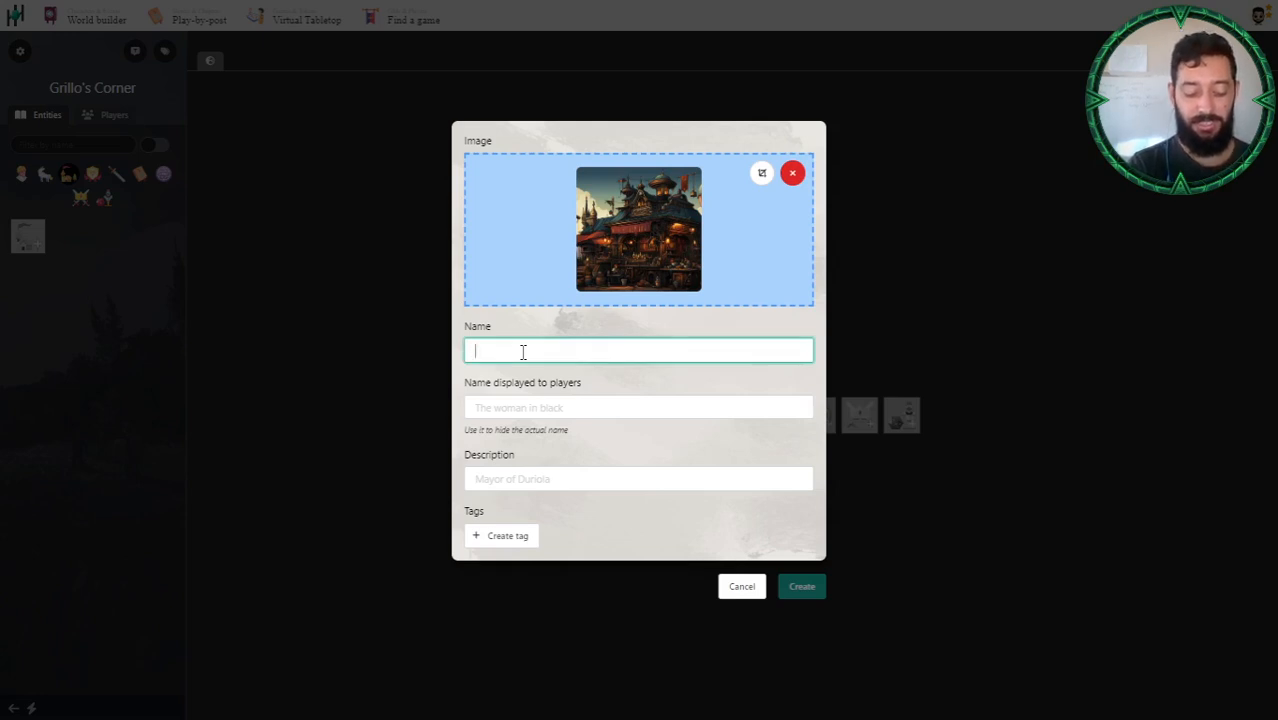
text(Tales' Tavern)
key(Tab)
click(546, 352)
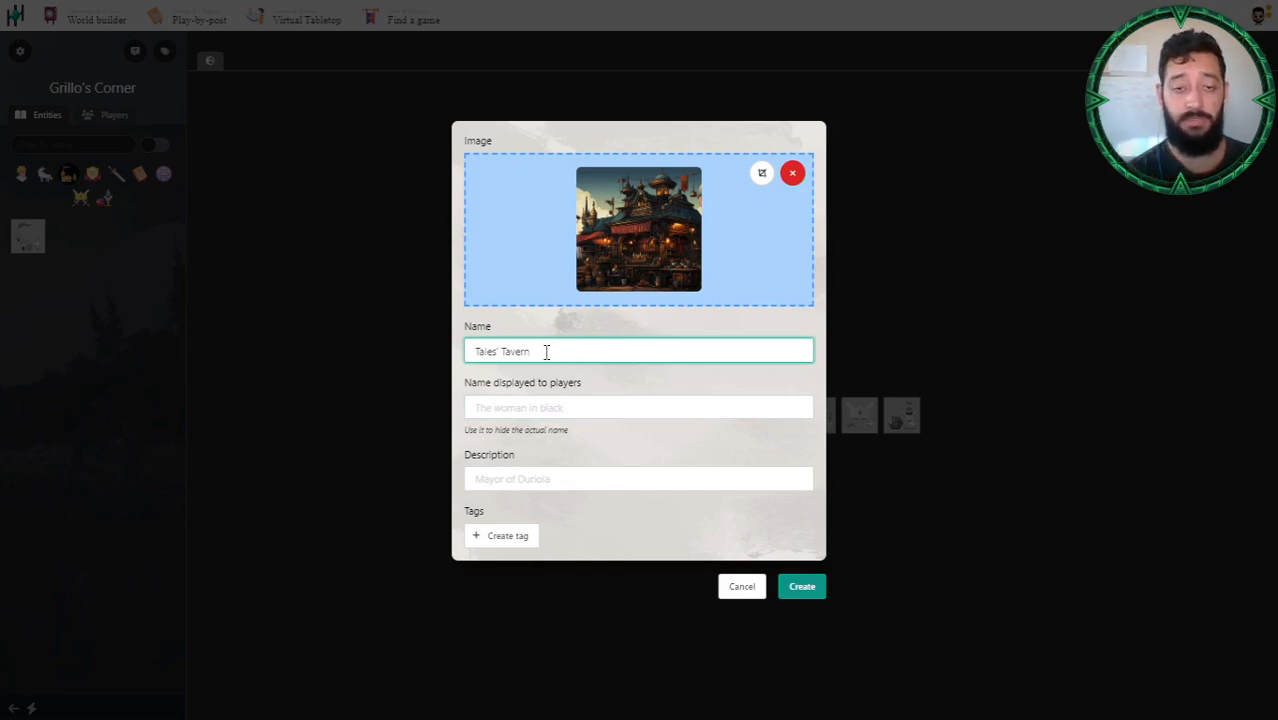
- Try "??" as the place's name displayed to players and clear it again
click(538, 405)
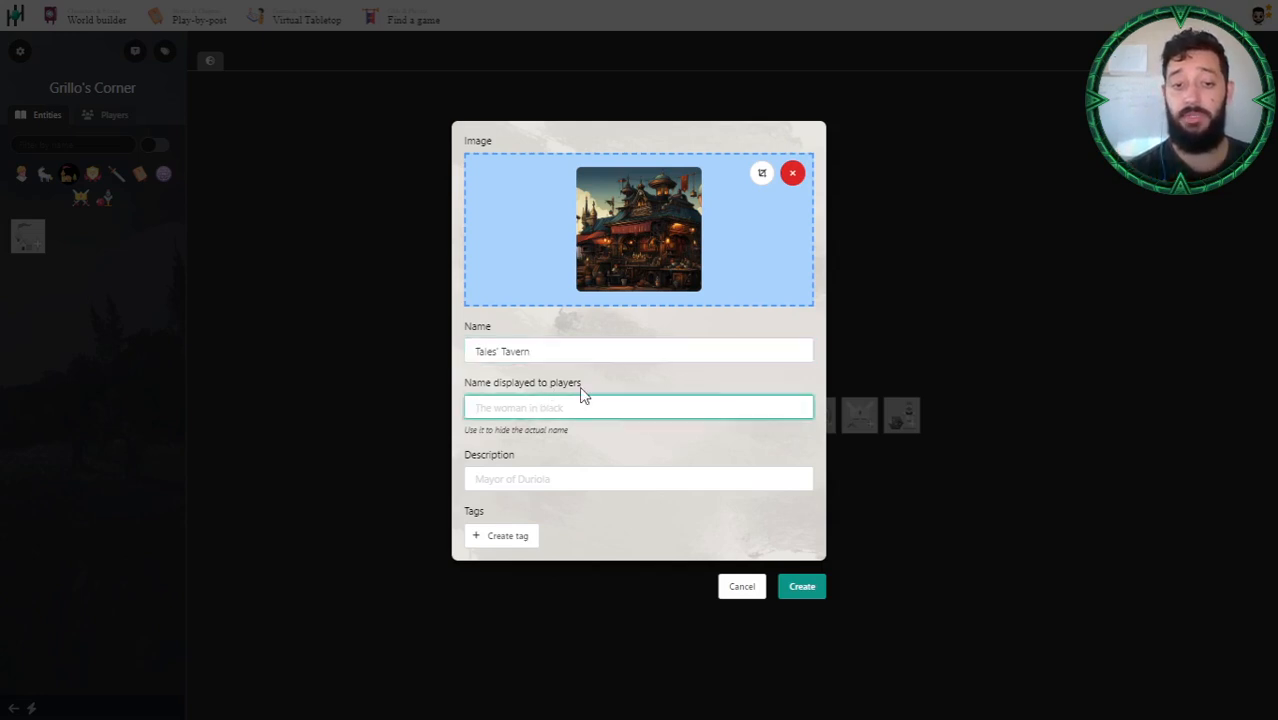
text(??)
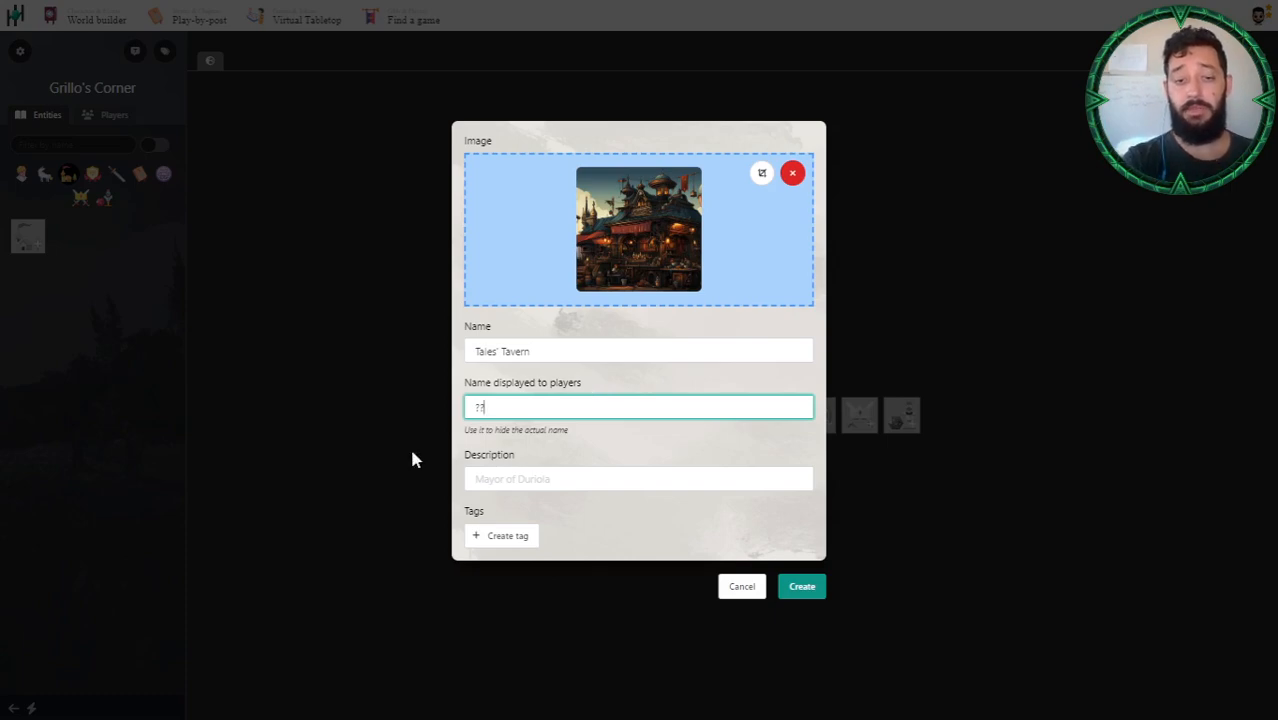
drag(488, 408, 471, 410)
click(517, 408)
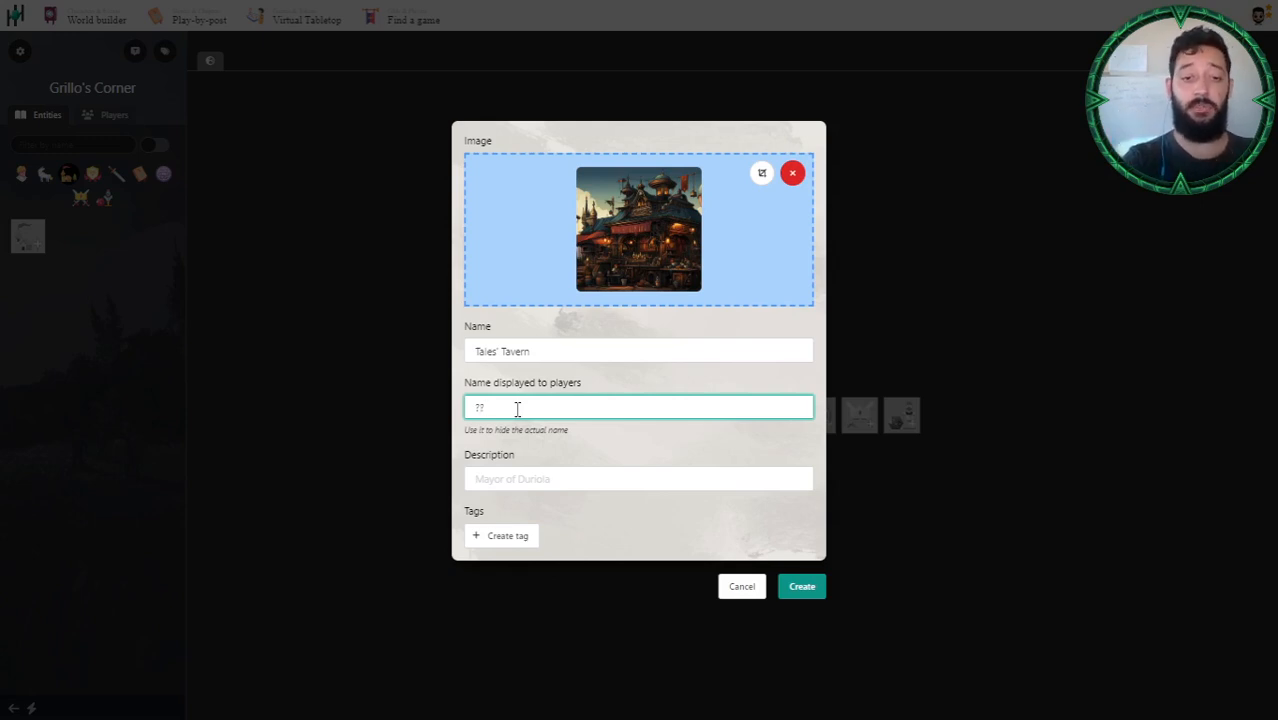
key(BackSpace)
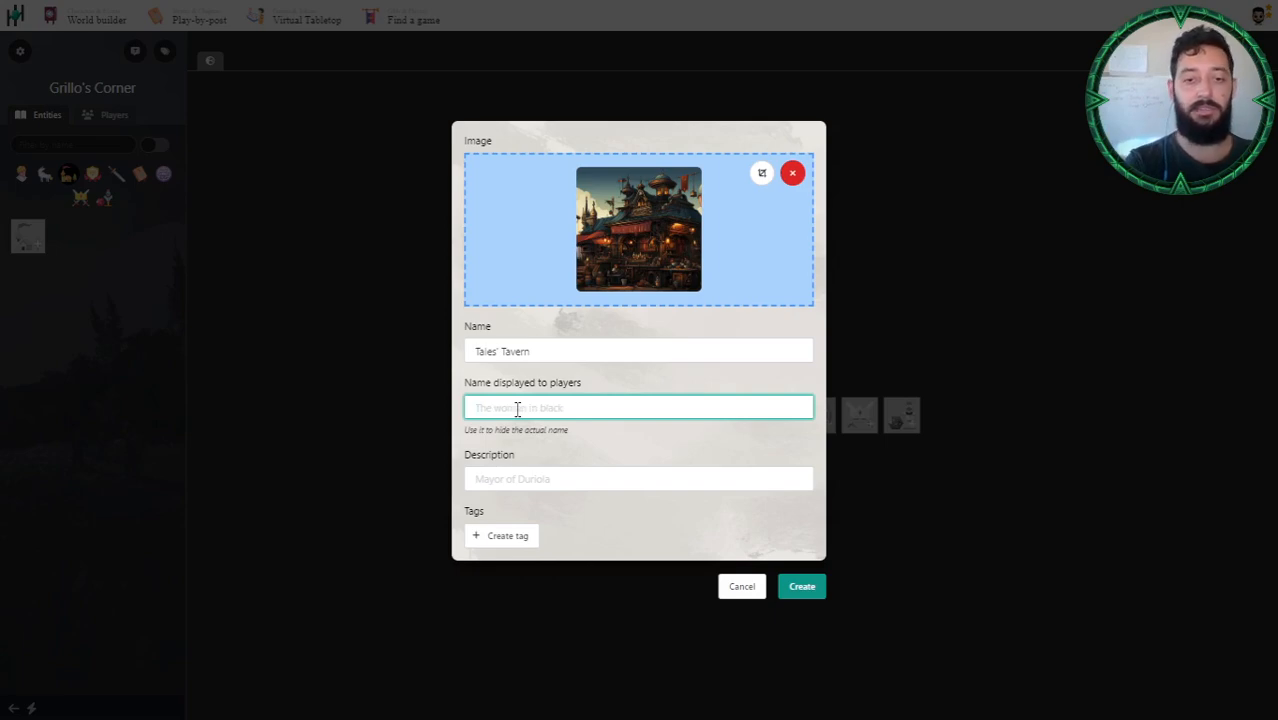
click(558, 318)
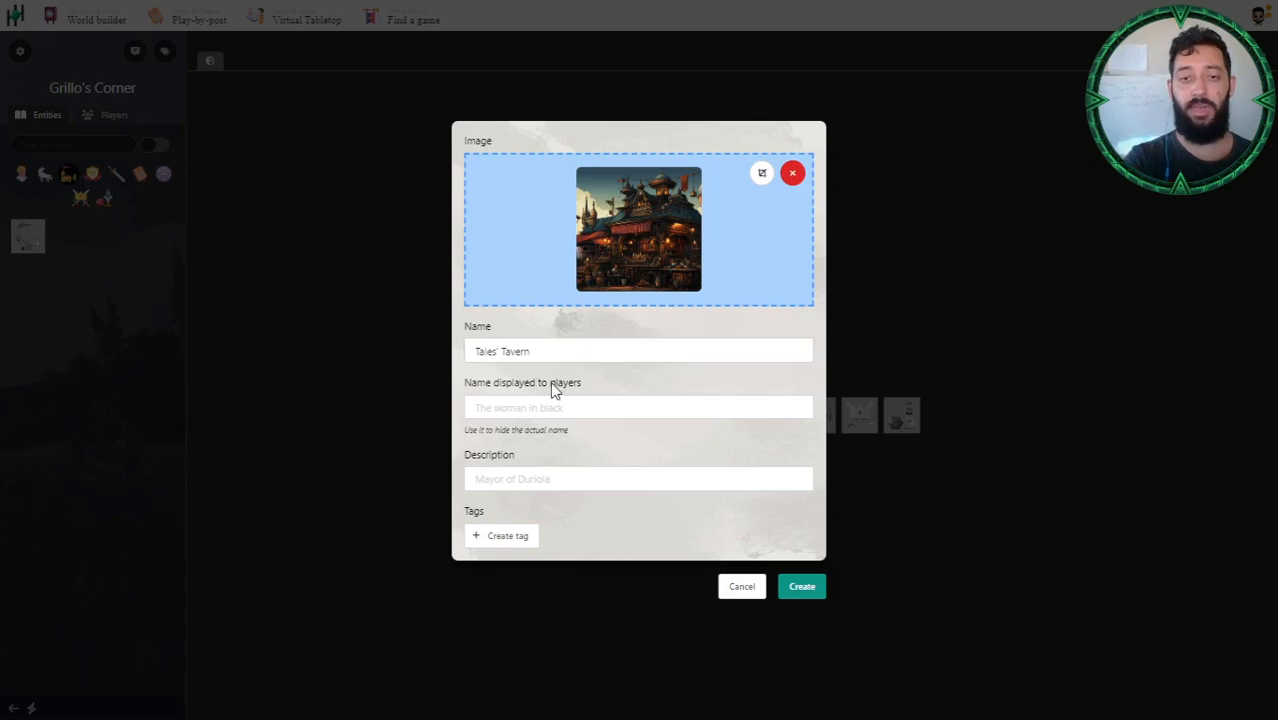
click(529, 405)
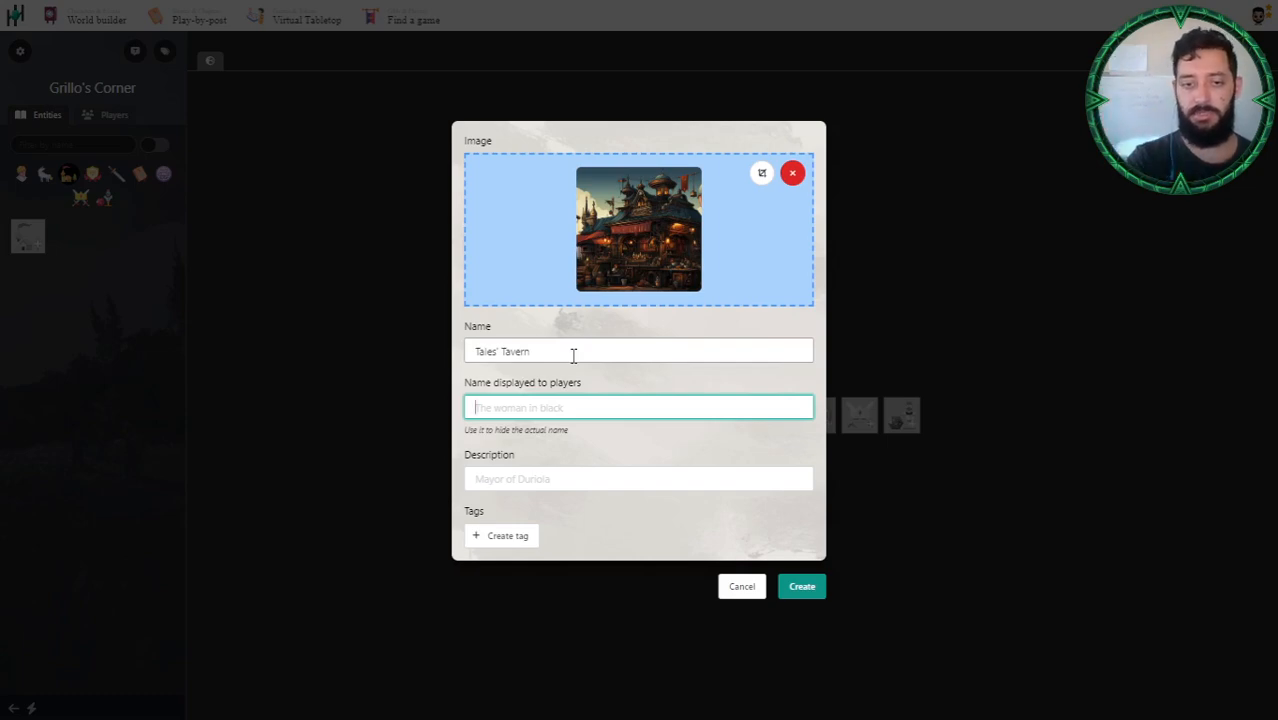
- Create the place with the description "The biggest tavern around" and view its image enlarged
click(497, 476)
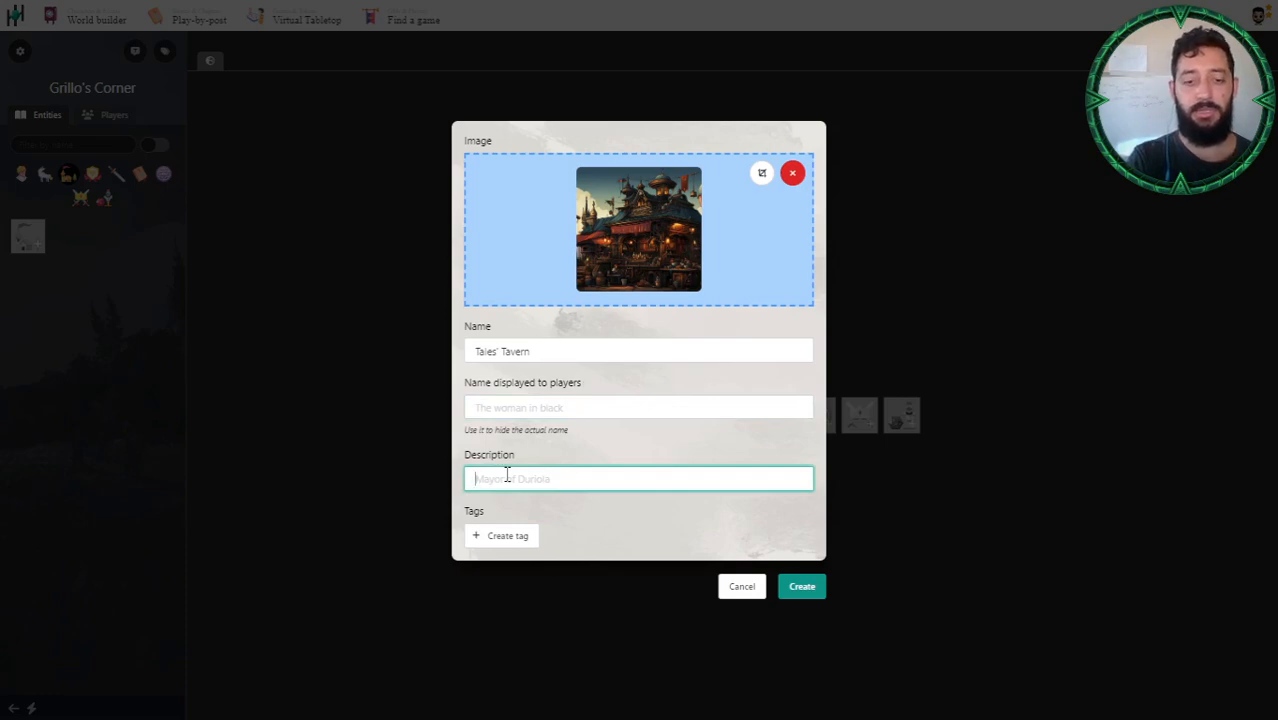
text(The biggest tavern around)
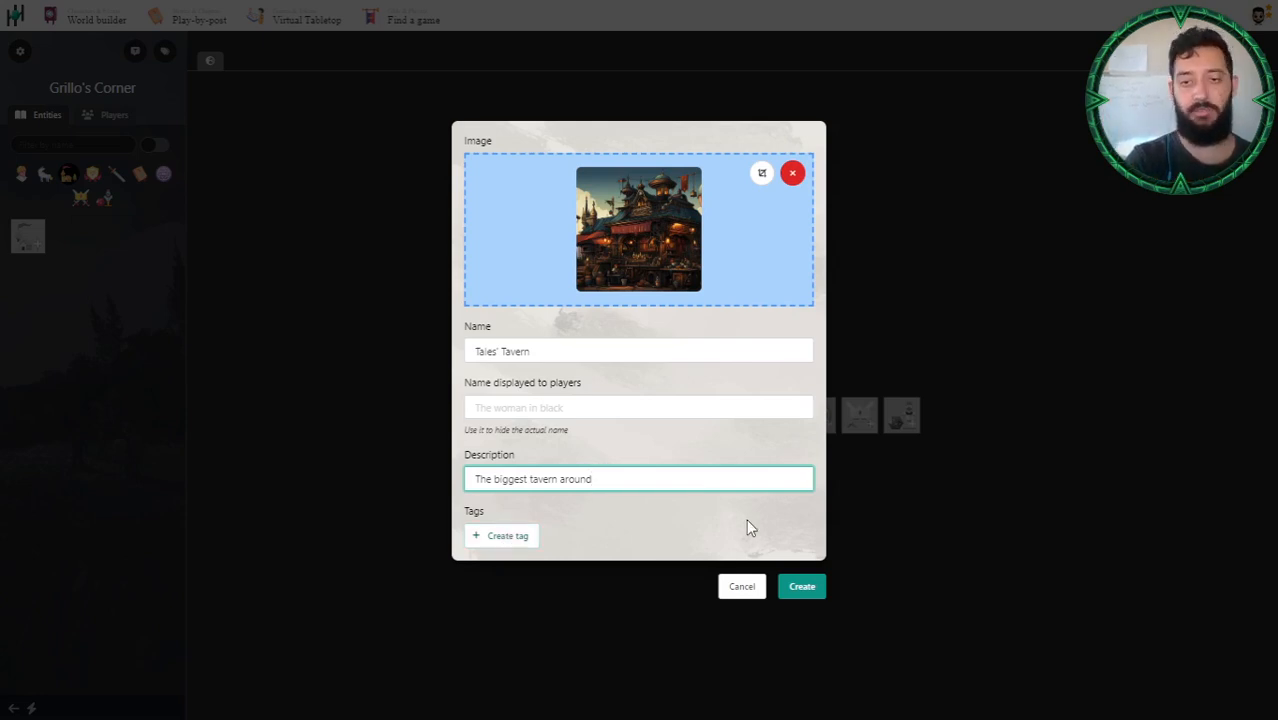
click(815, 587)
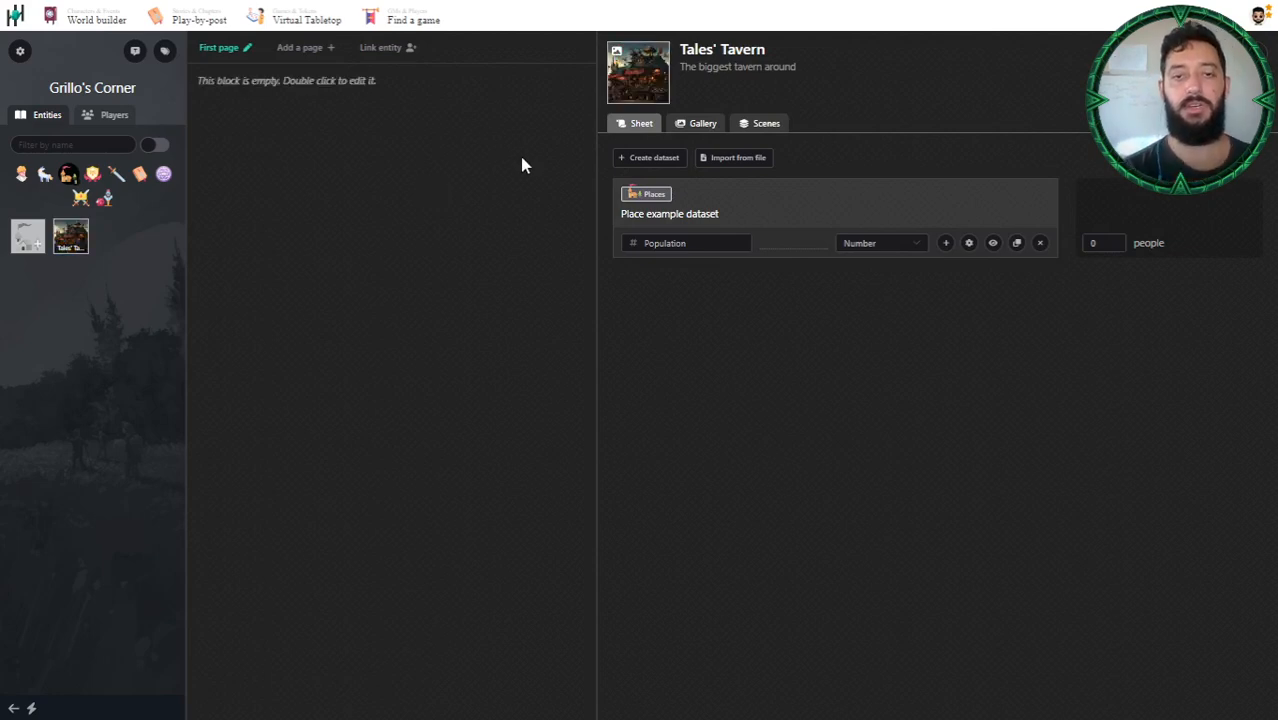
click(620, 60)
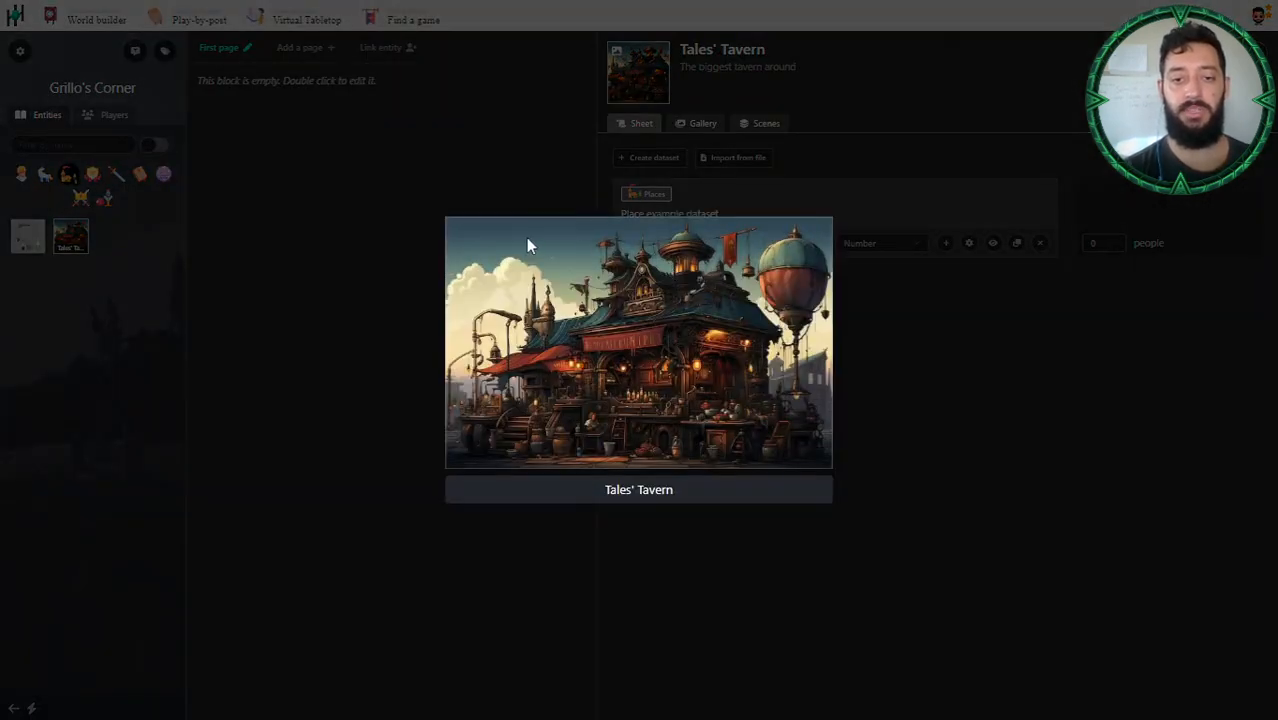
click(418, 168)
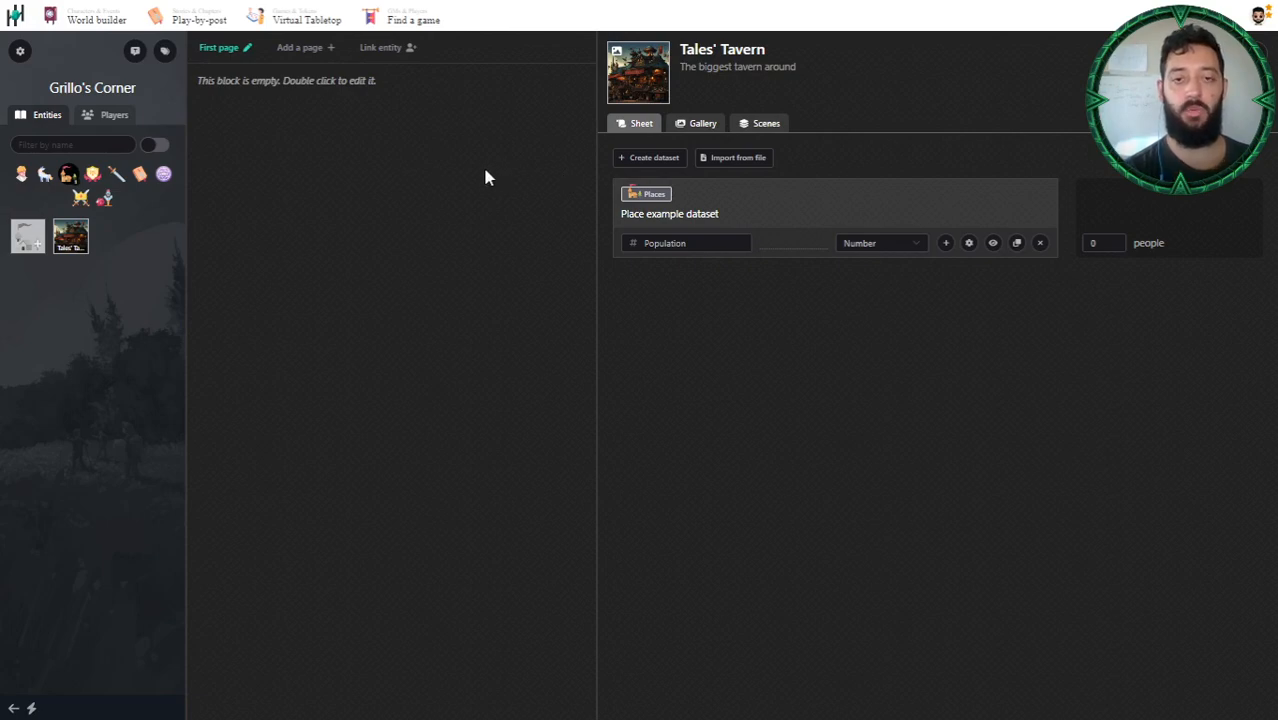
- Rename the first page of Tales' Tavern as Descriptors
click(247, 48)
triple_click(603, 357)
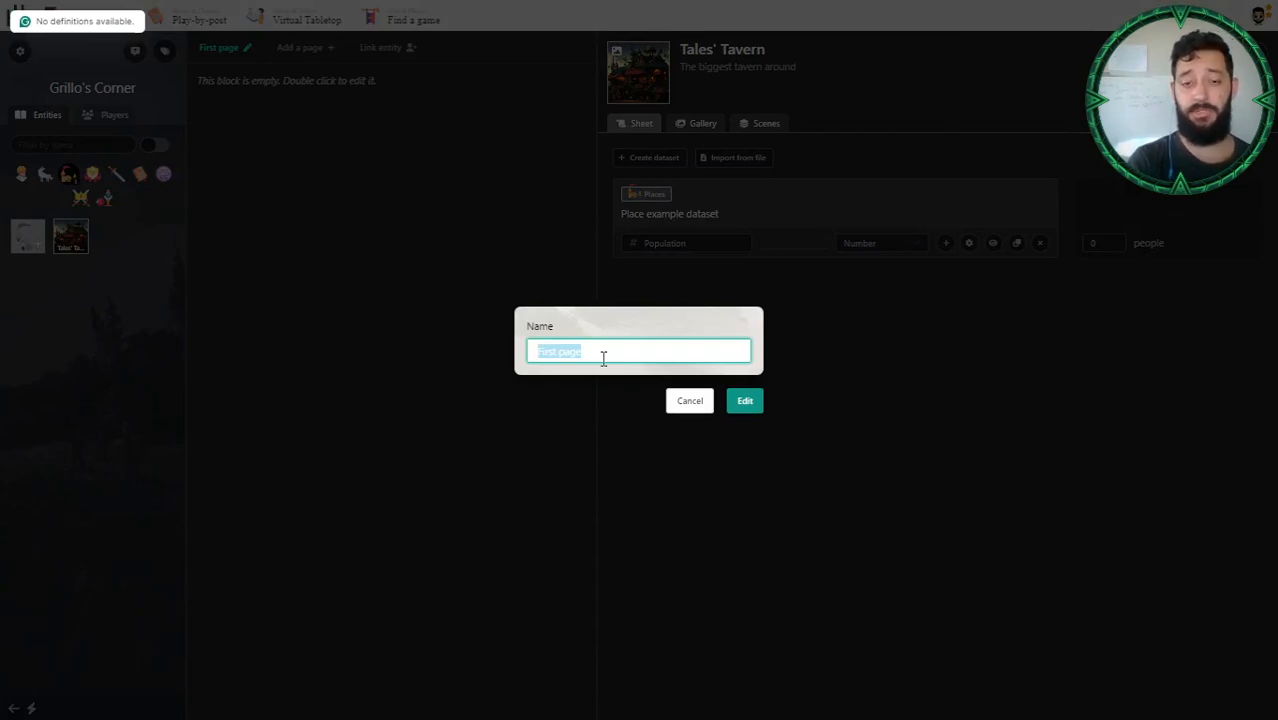
text(Descri)
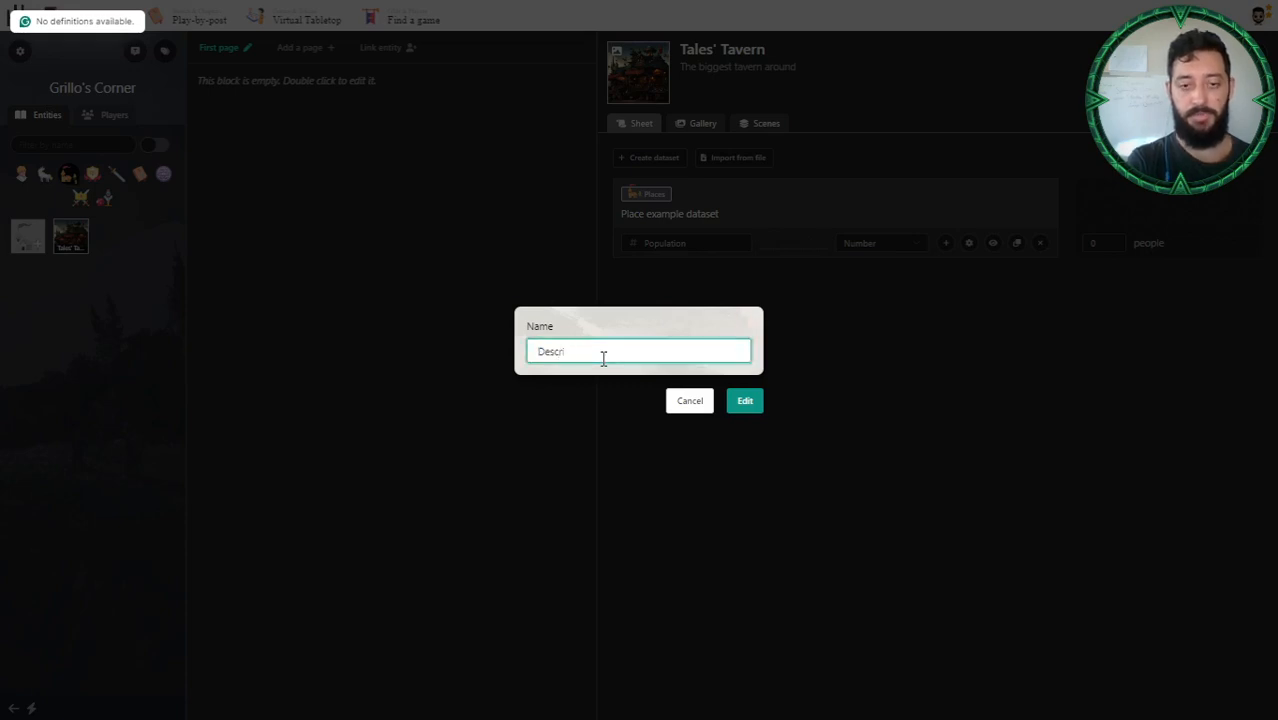
key(BackSpace)
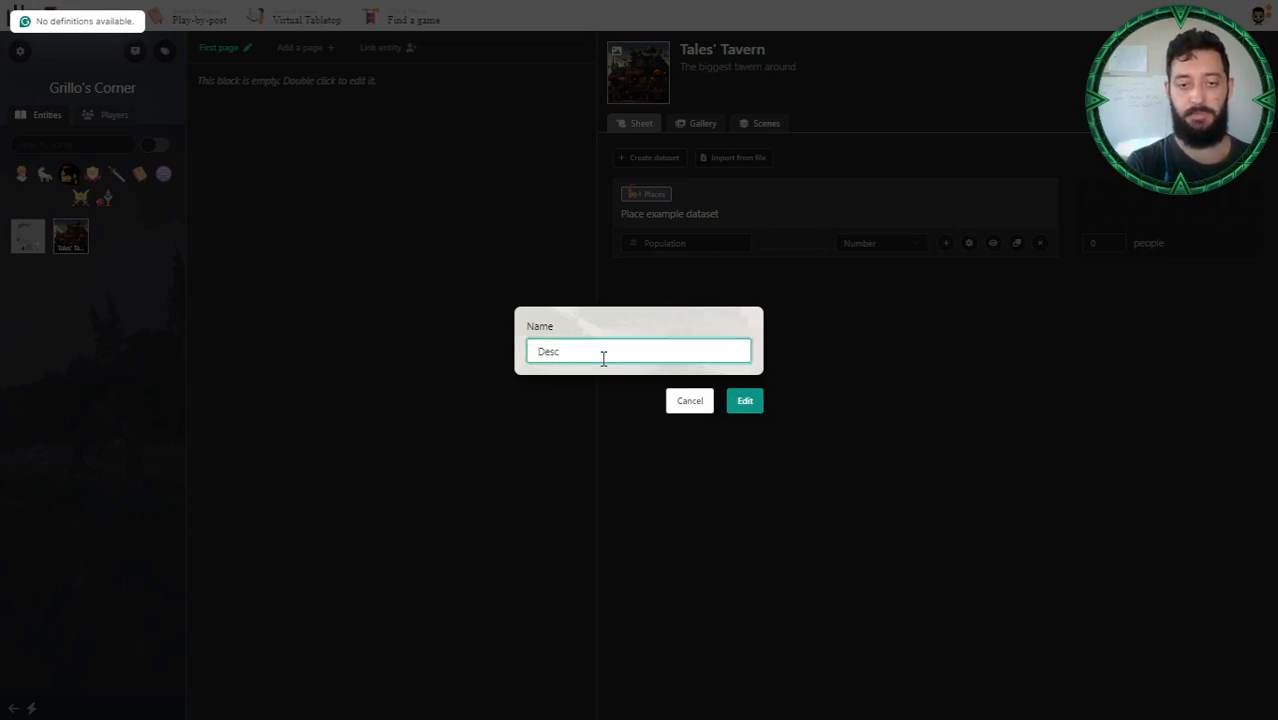
text(rition)
key(BackSpace)
key(BackSpace)
key(BackSpace)
key(BackSpace)
text(ptors)
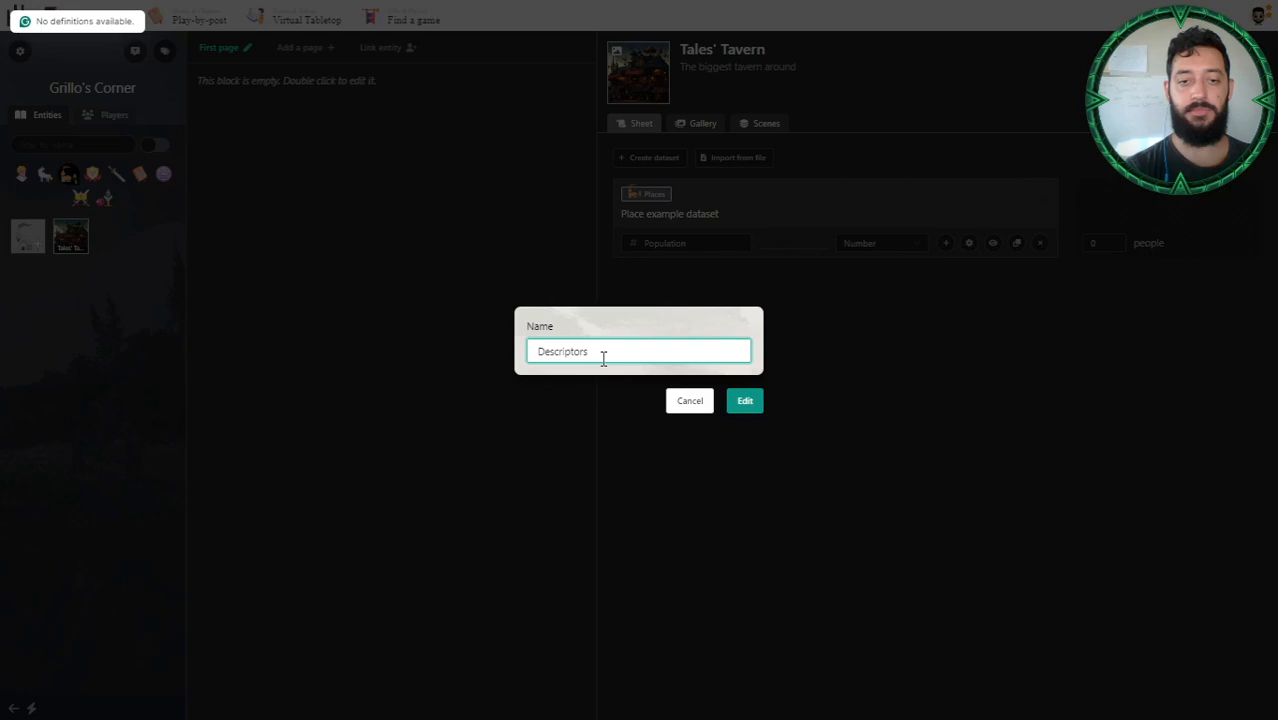
click(745, 401)
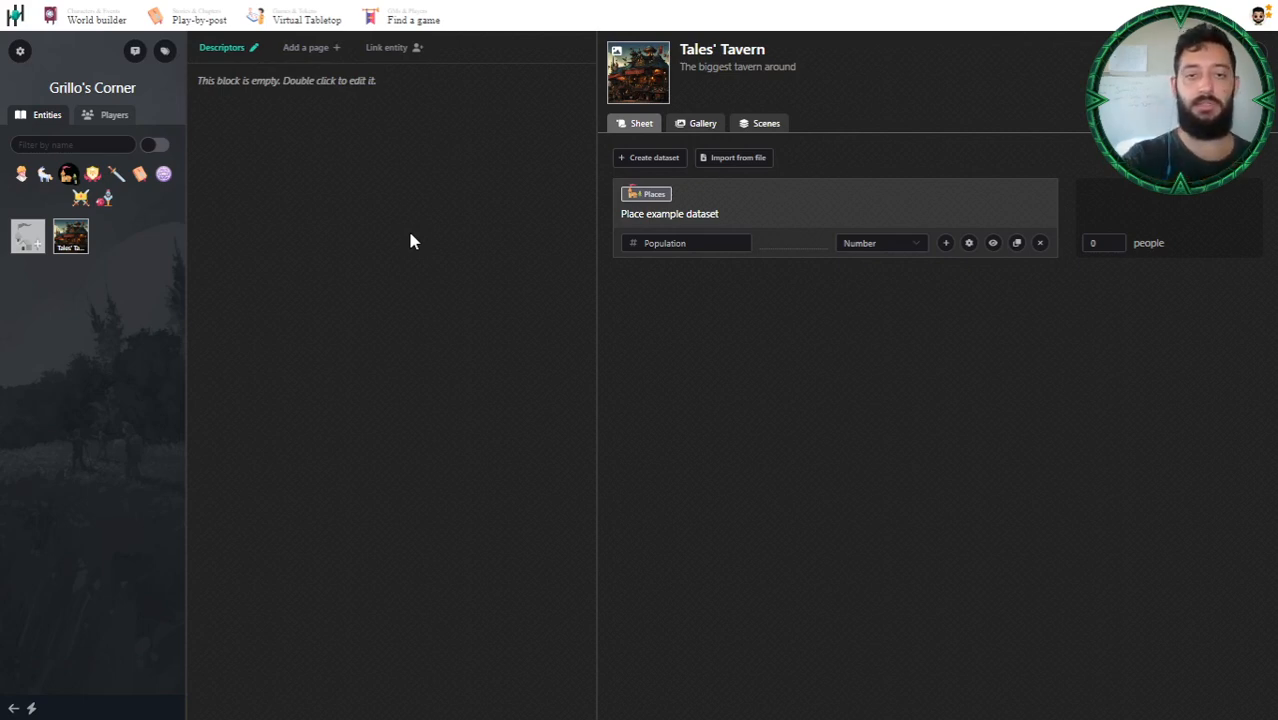
- Add a text block above the empty one on the Descriptors page and write "A tavern up on a hill." in it
mouse_move(210, 84)
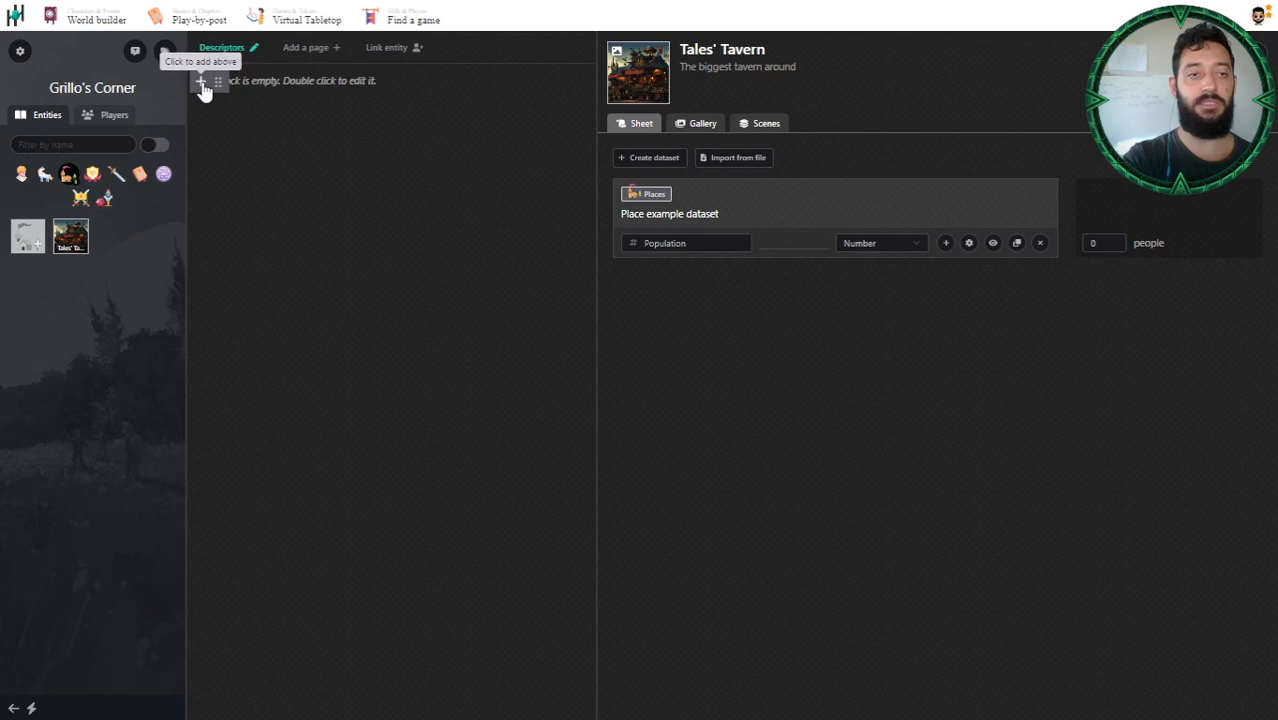
click(202, 82)
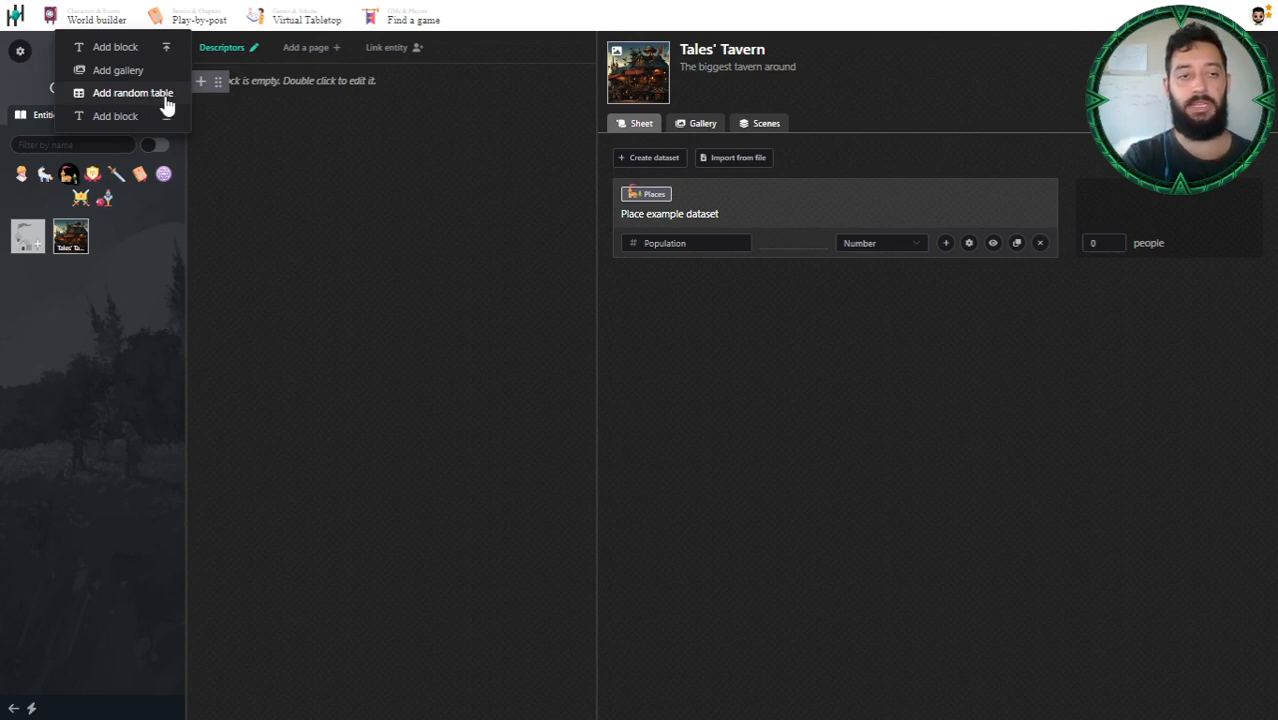
click(115, 47)
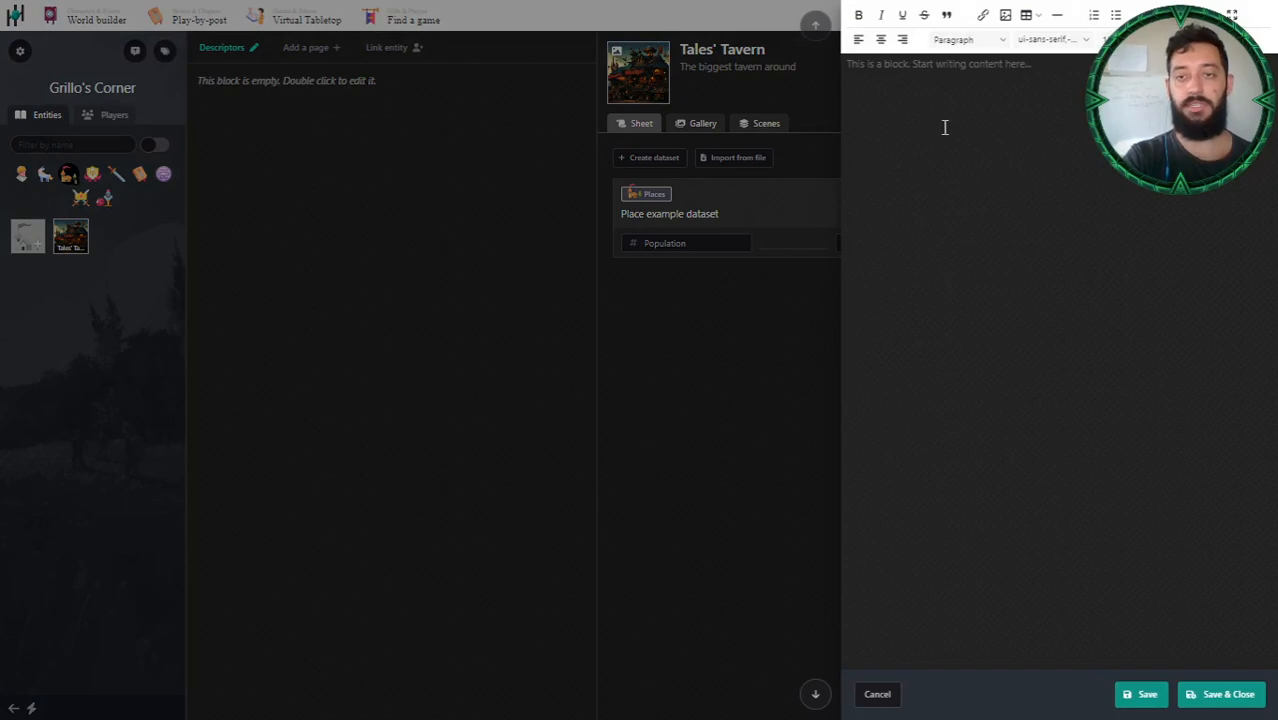
text(A tav)
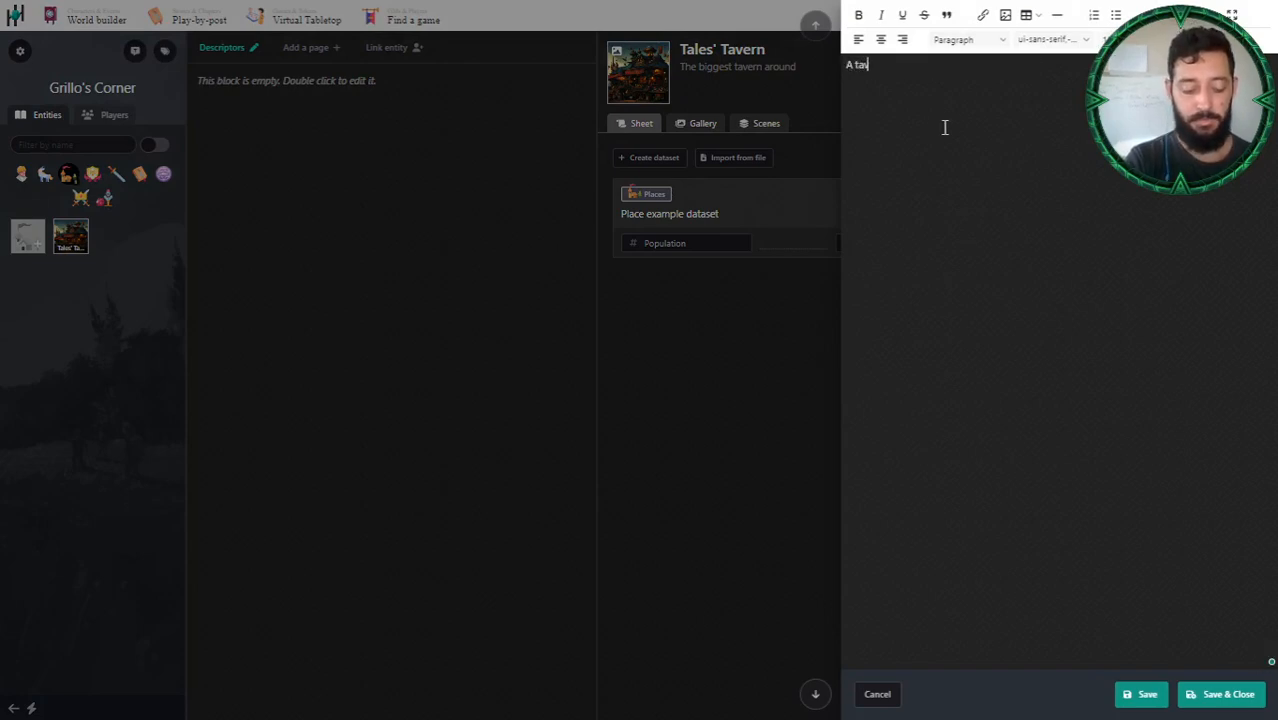
text(ern up on)
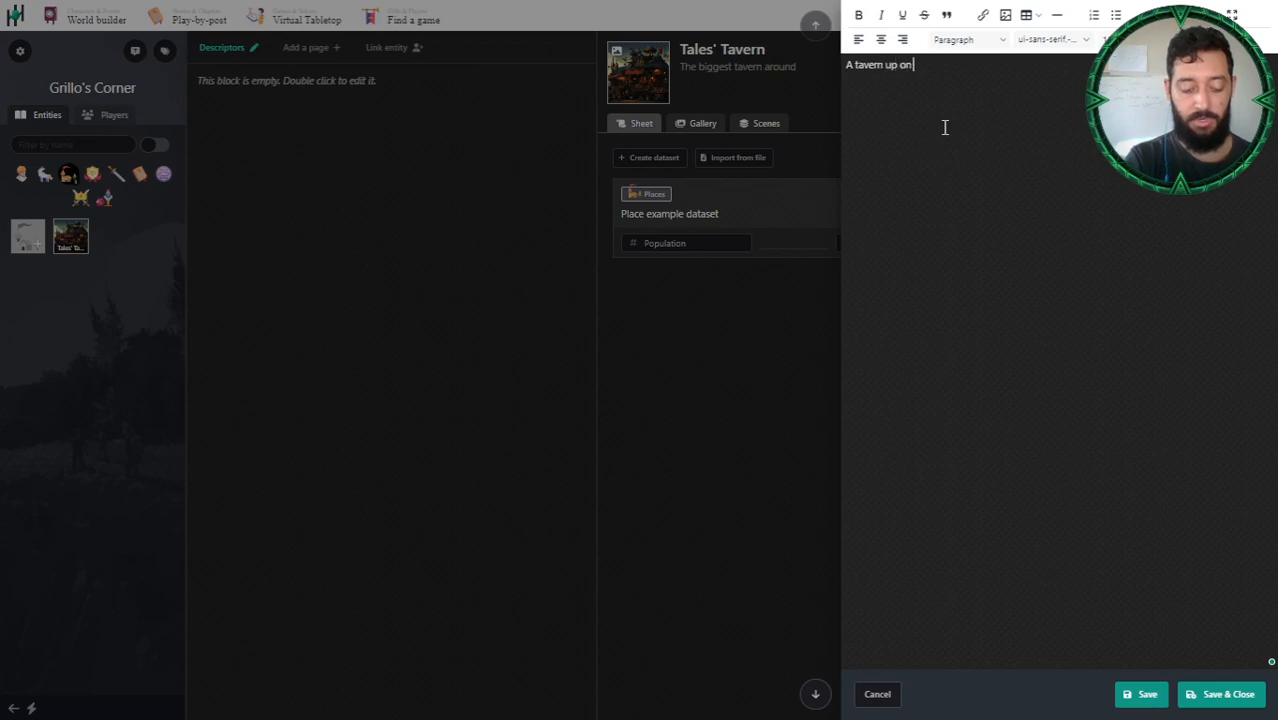
text( a hill.)
key(ctrl+a)
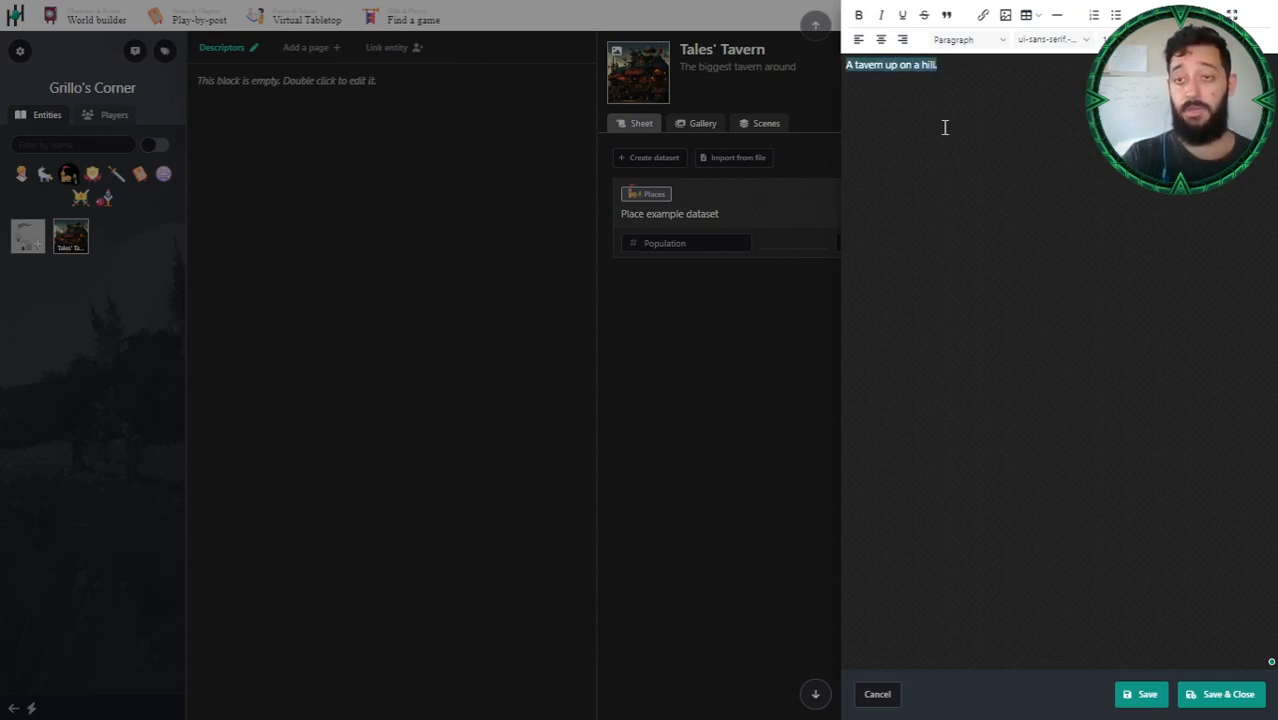
key(alt+Tab)
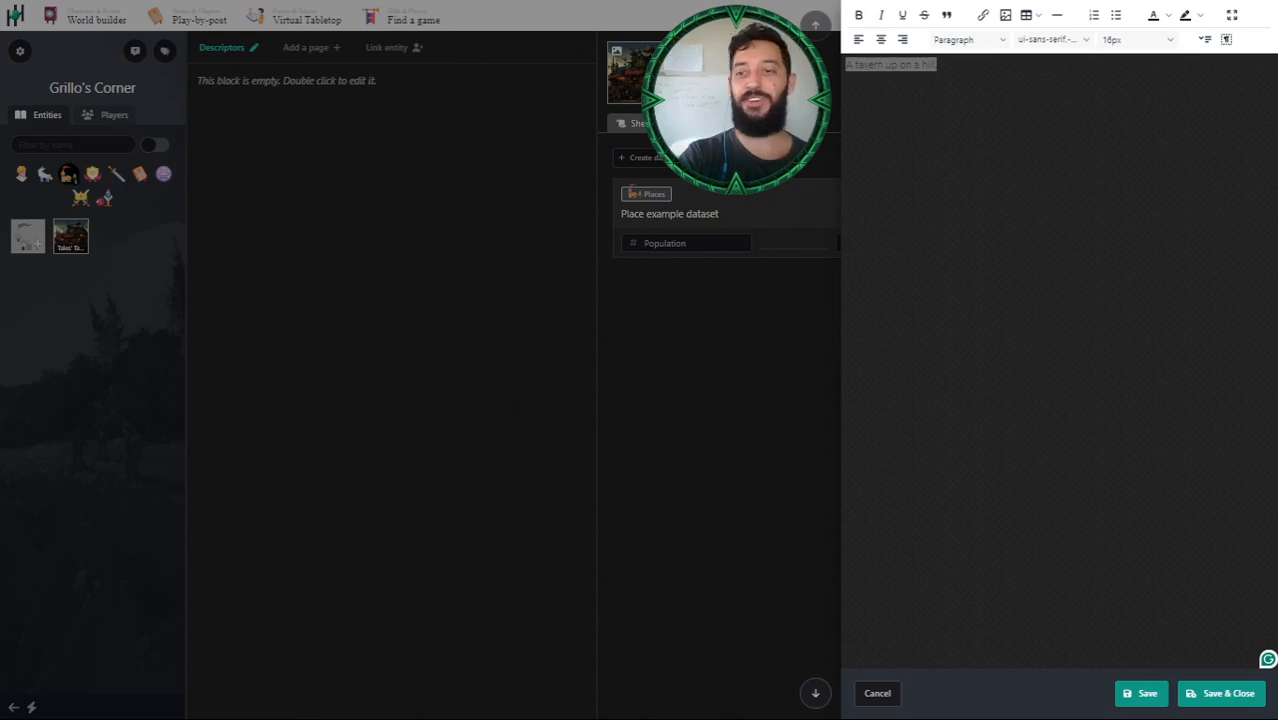
key(alt+Tab)
- Format the text "A tavern up on a hill." as Header - Small and save the block
click(960, 135)
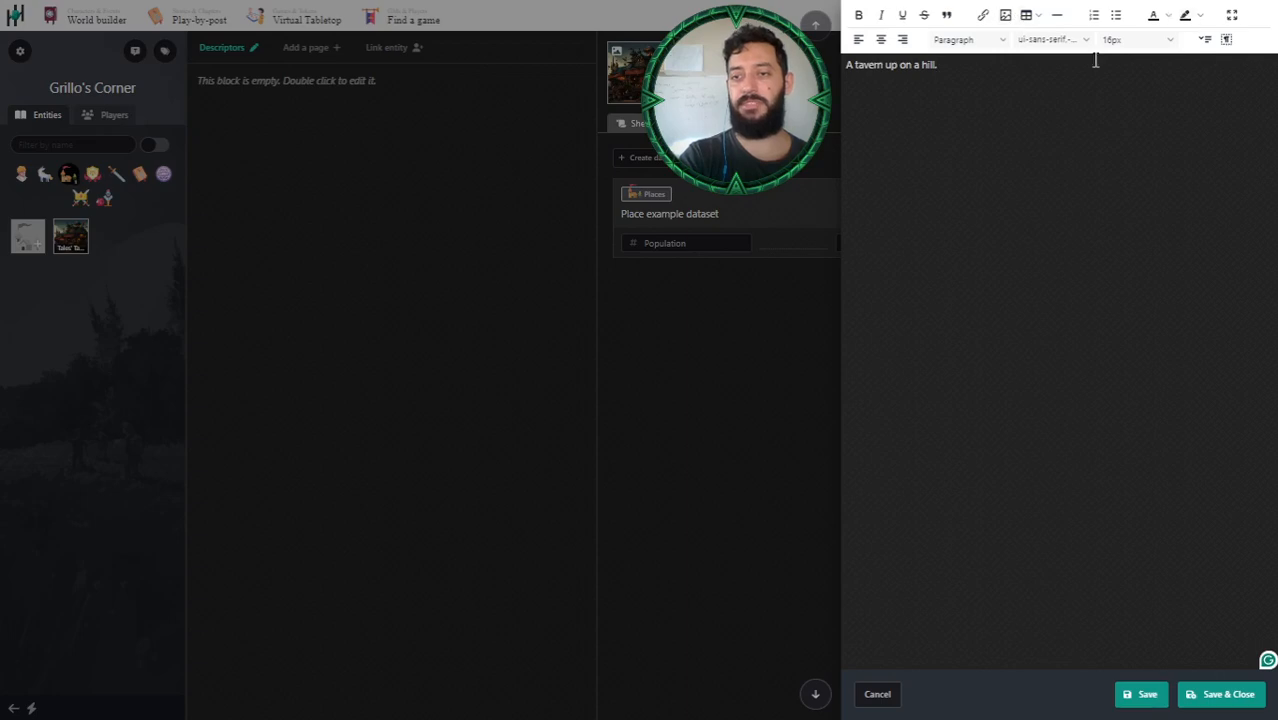
triple_click(944, 69)
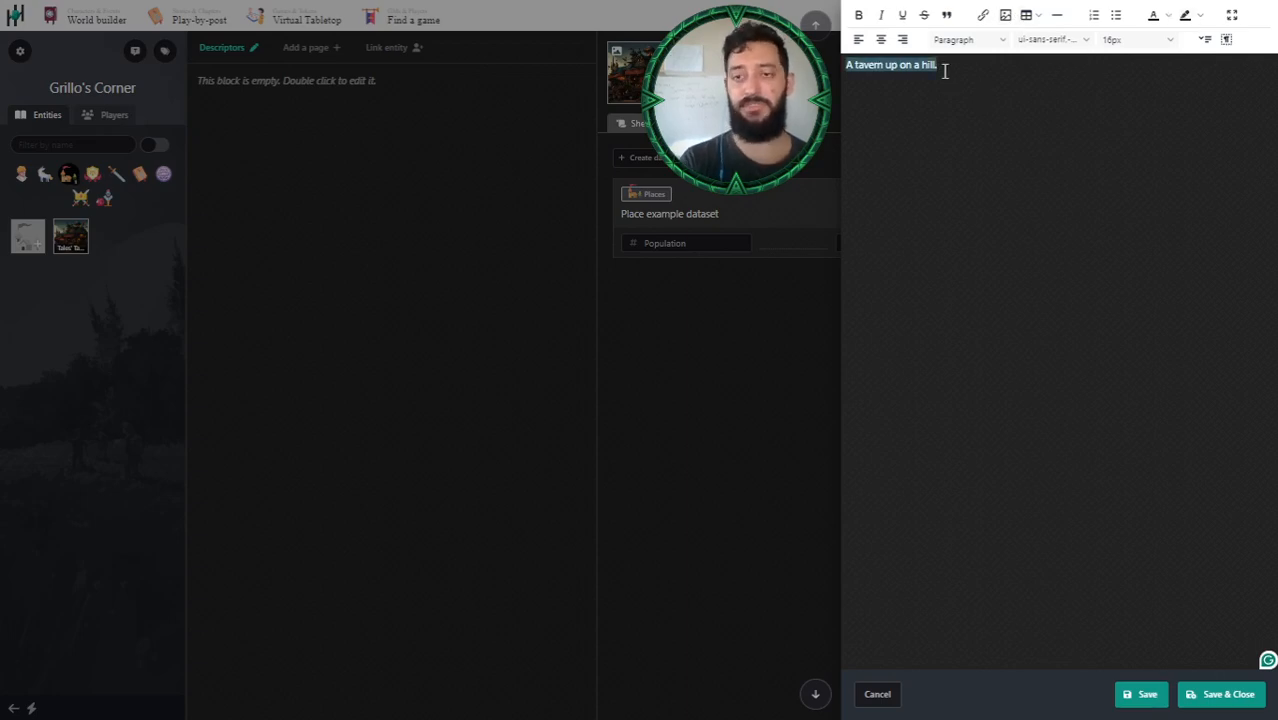
click(965, 40)
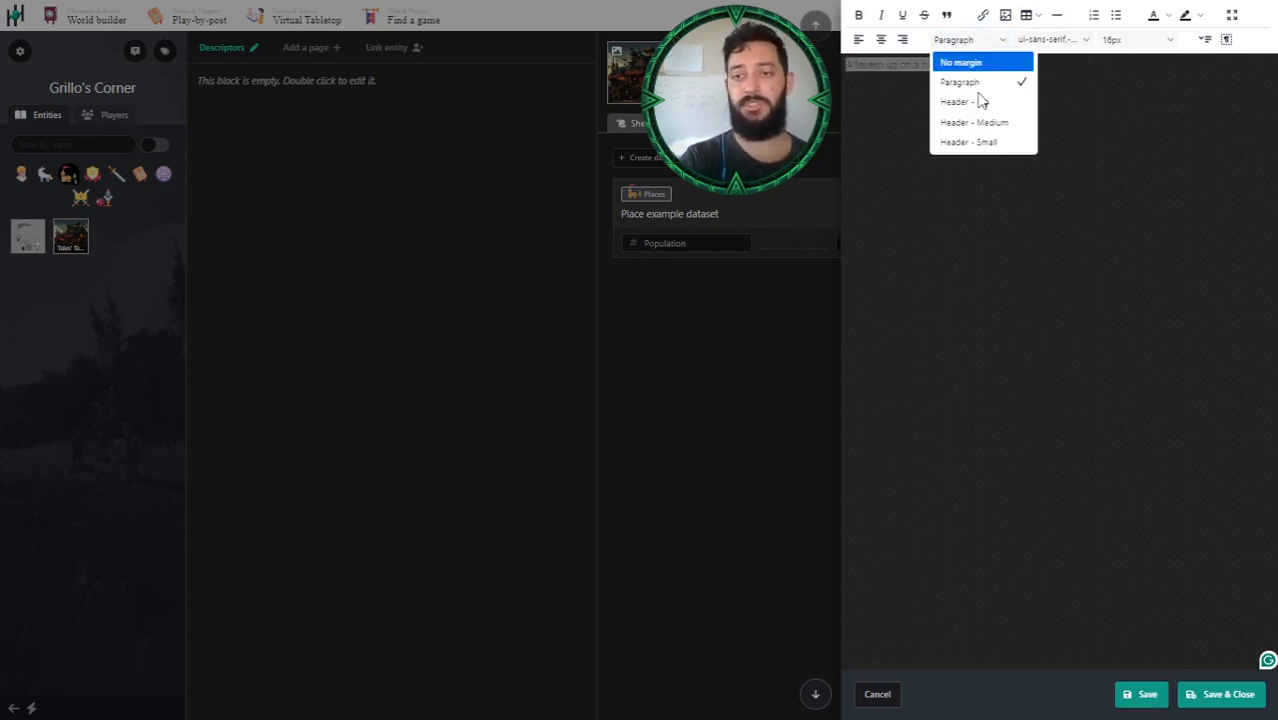
click(990, 148)
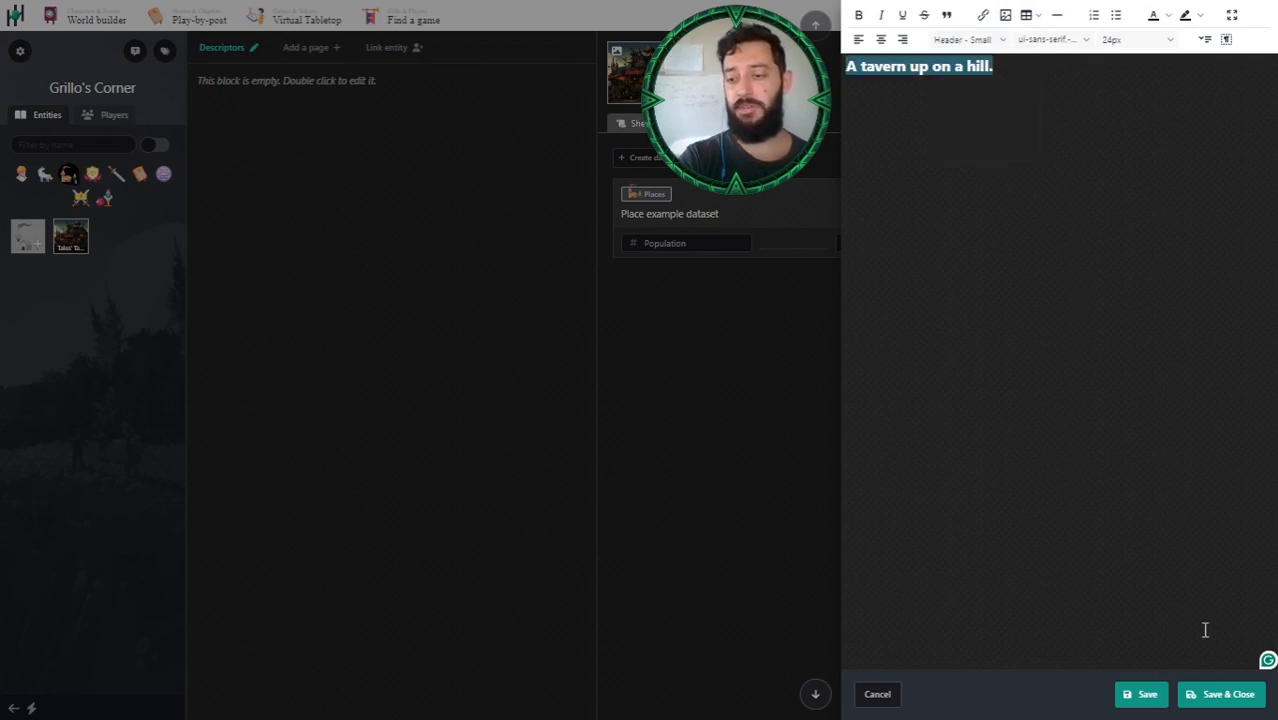
click(1217, 697)
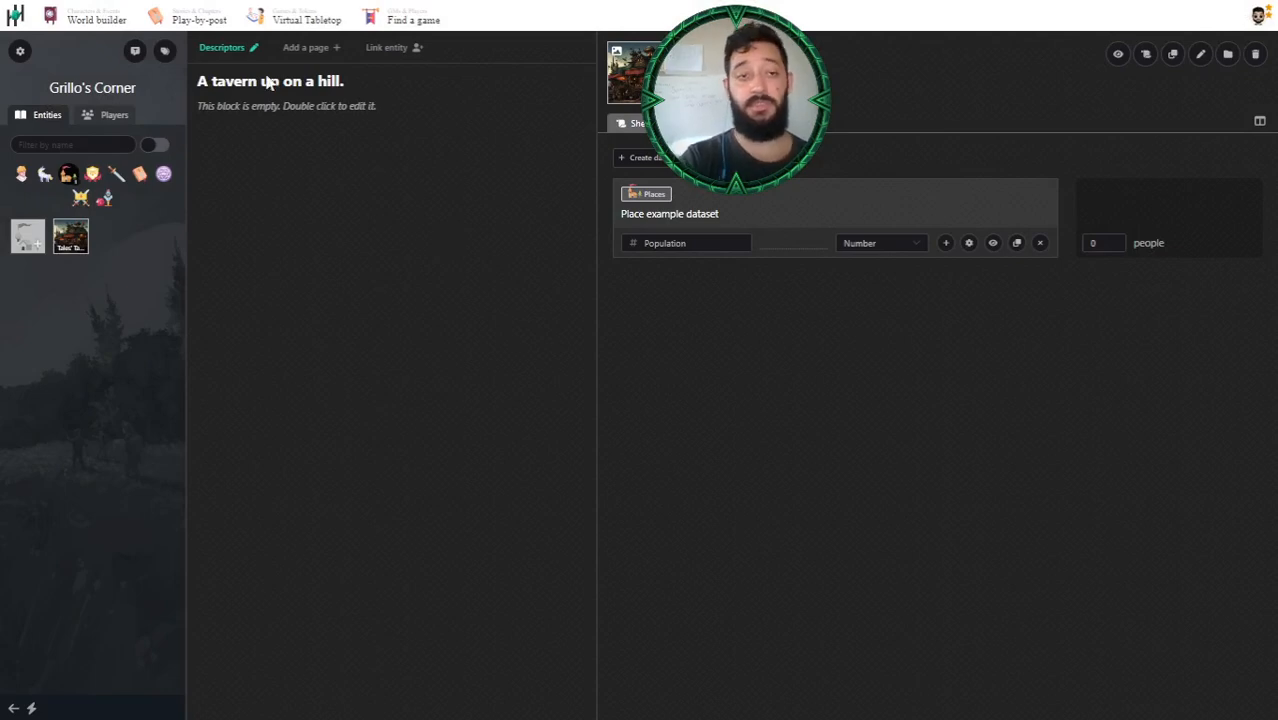
- Add a gallery below the heading with the image of the man holding two beers, and view that image enlarged
mouse_move(265, 105)
click(202, 113)
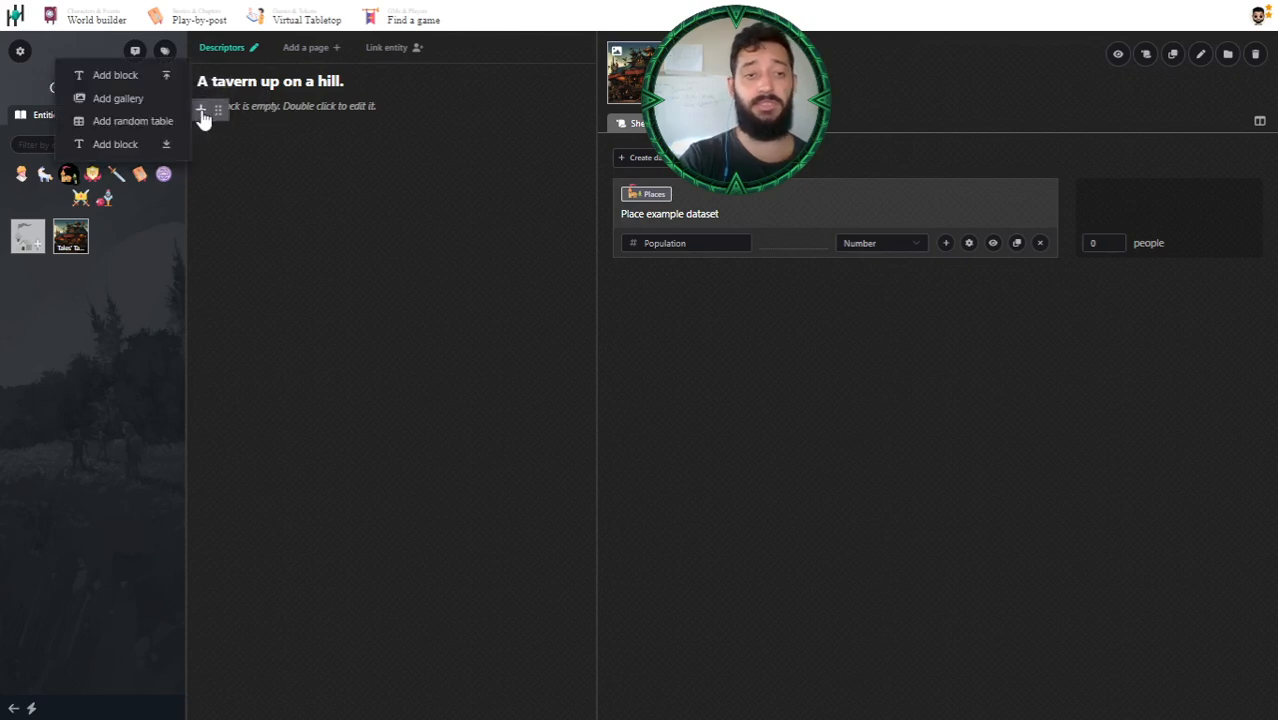
click(118, 98)
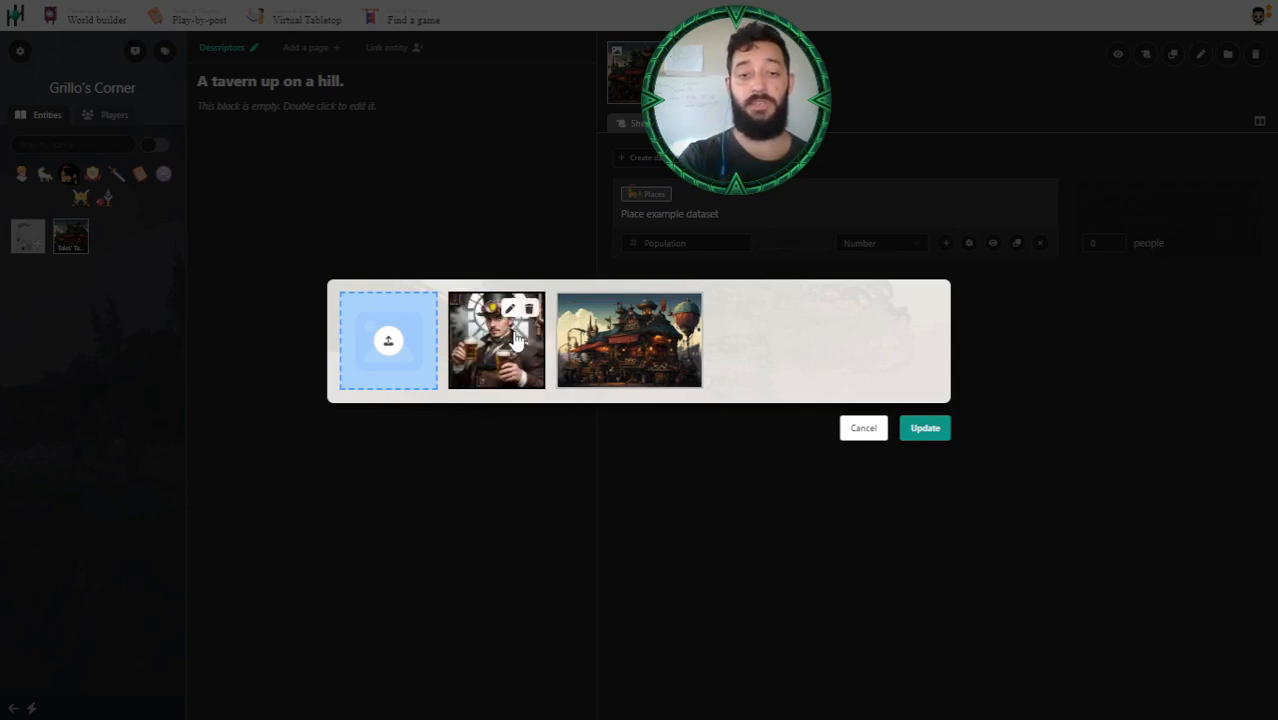
click(494, 345)
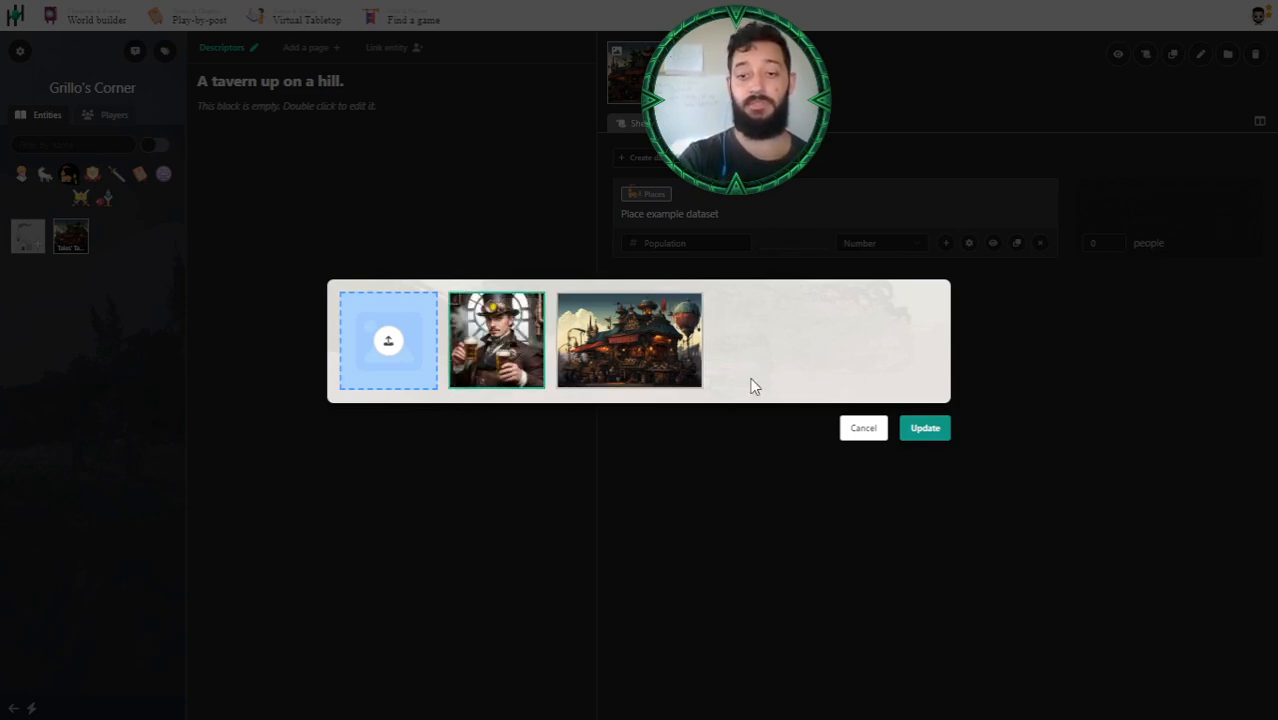
click(936, 428)
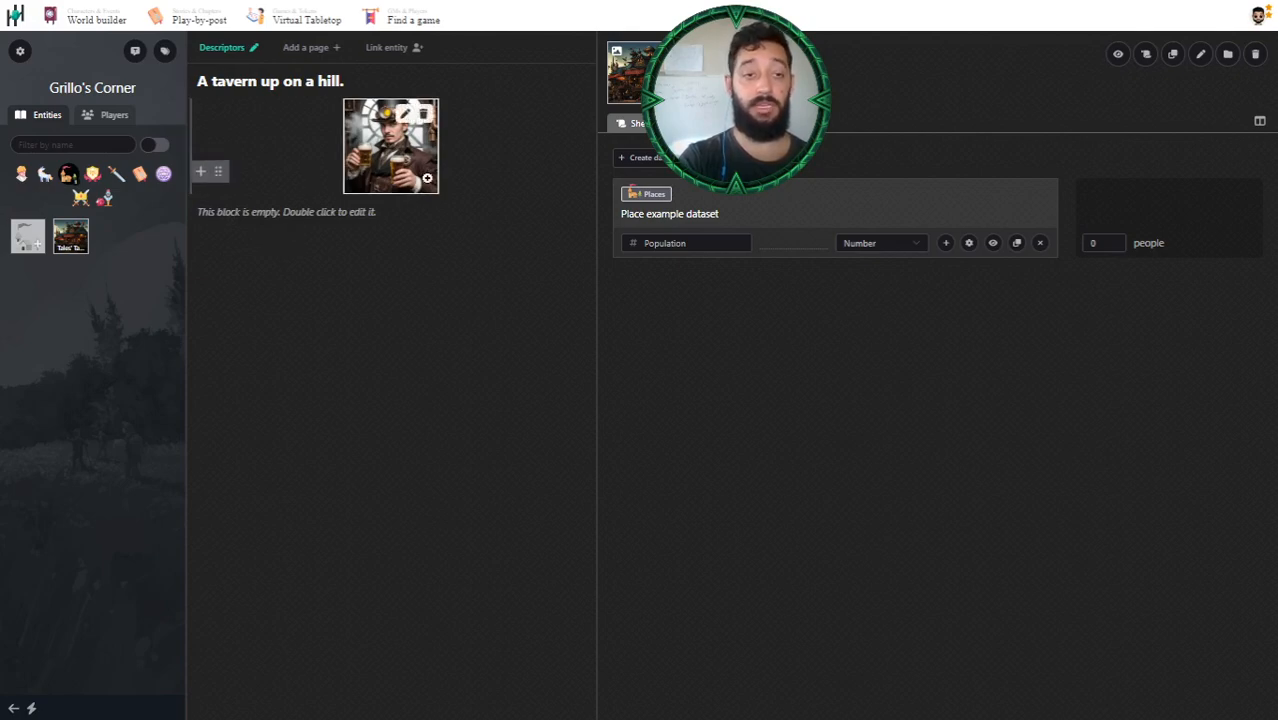
click(377, 152)
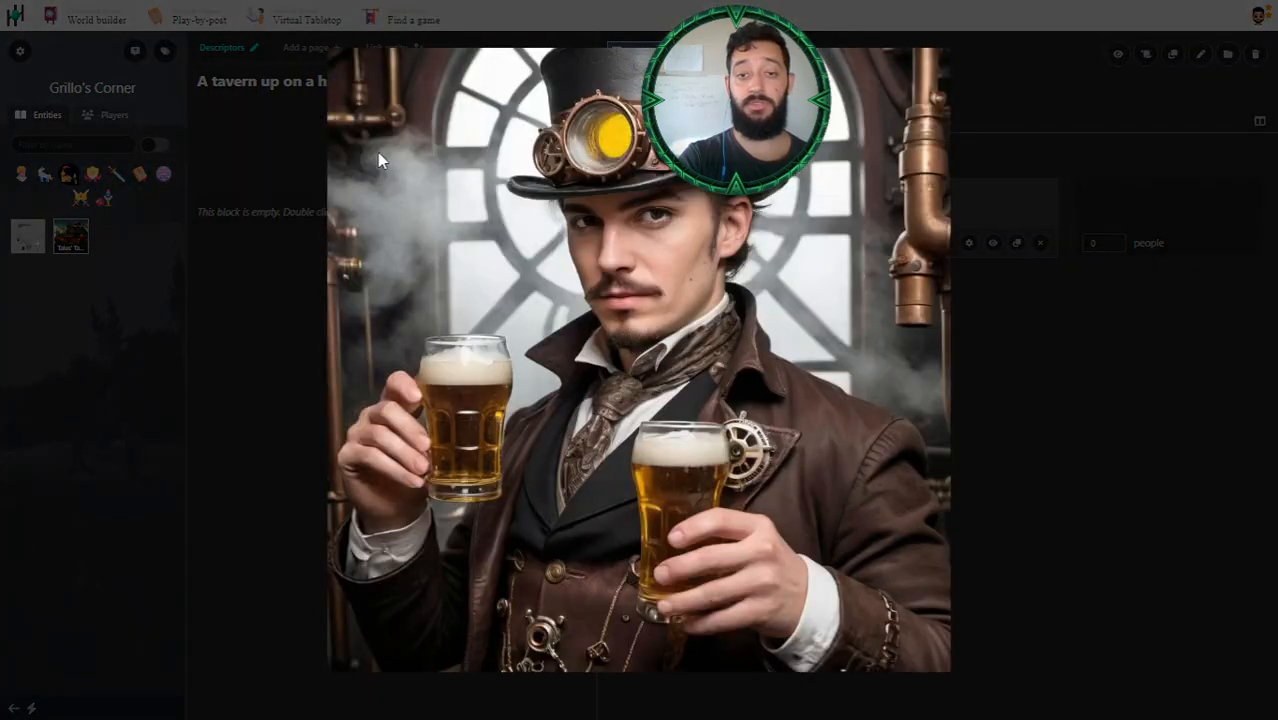
click(271, 257)
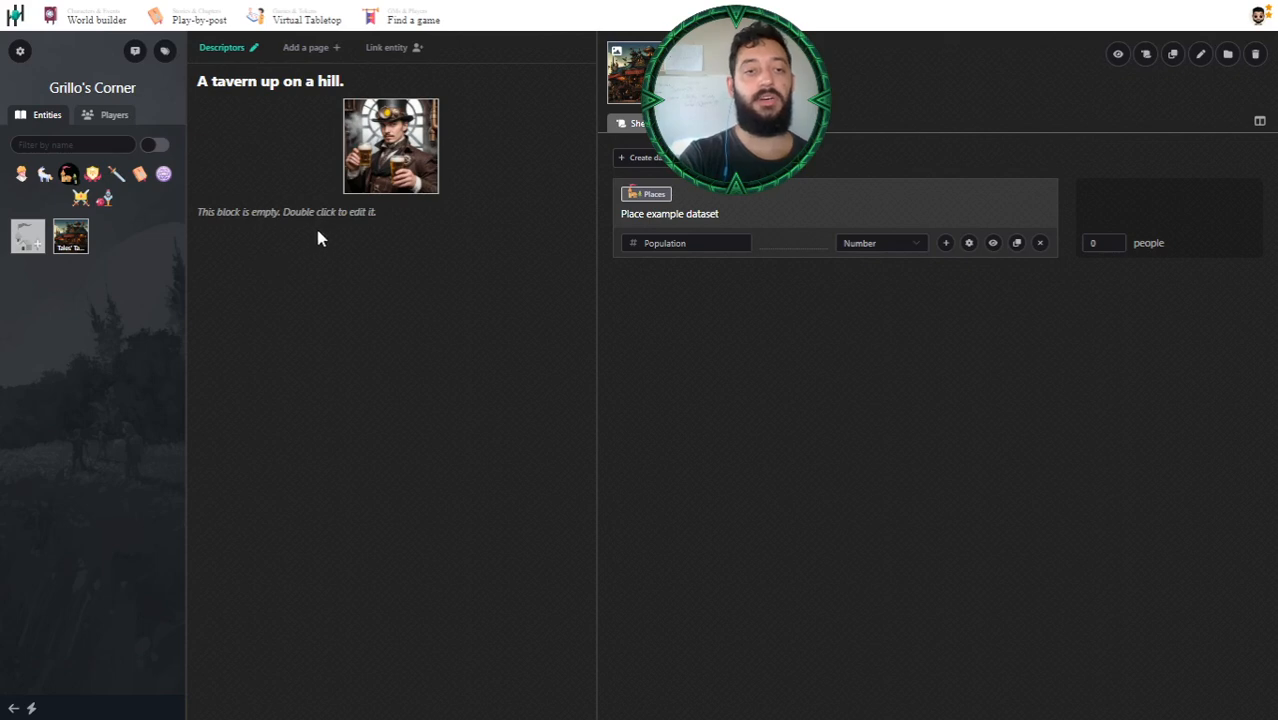
- Add a random table below the gallery and rename it Drinks
click(204, 218)
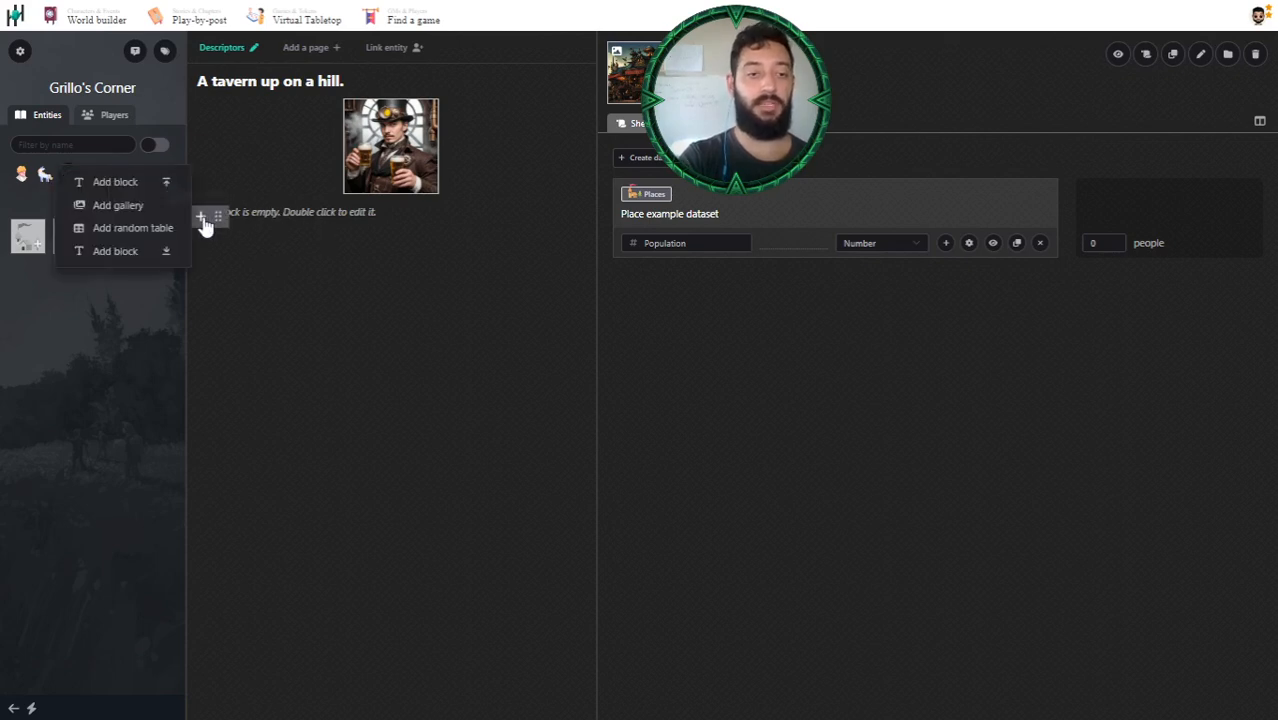
click(157, 229)
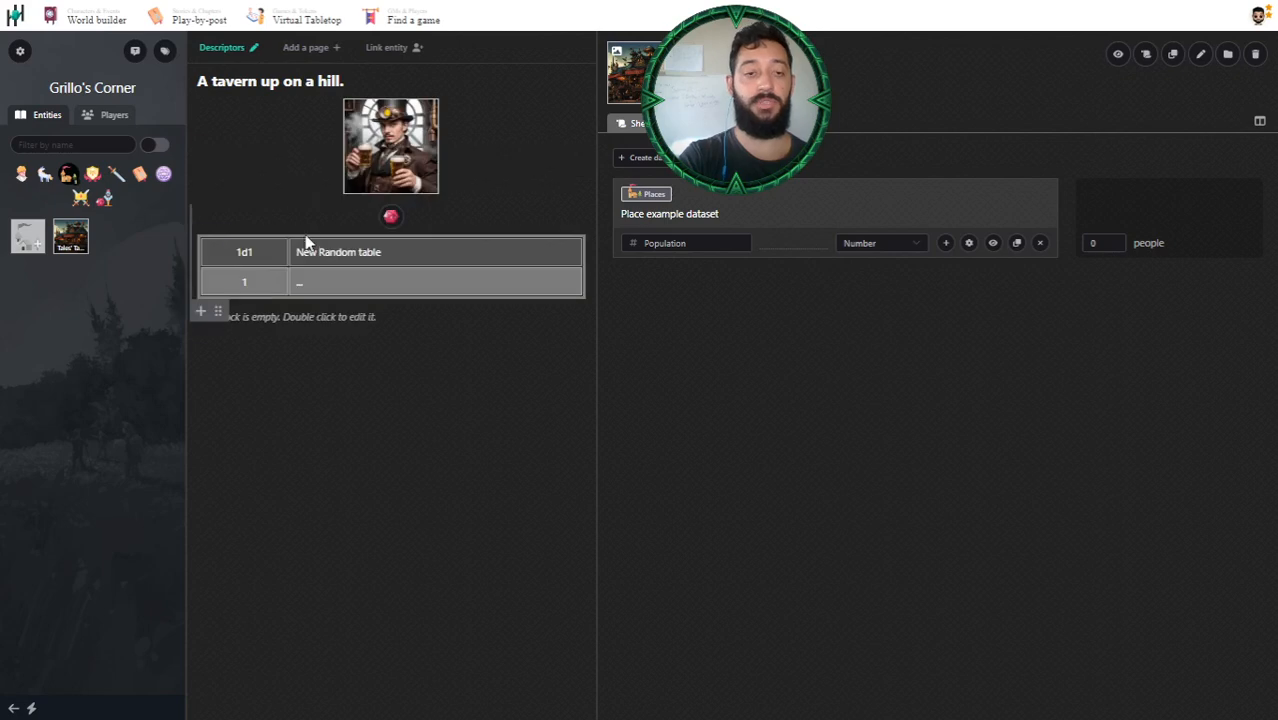
click(216, 270)
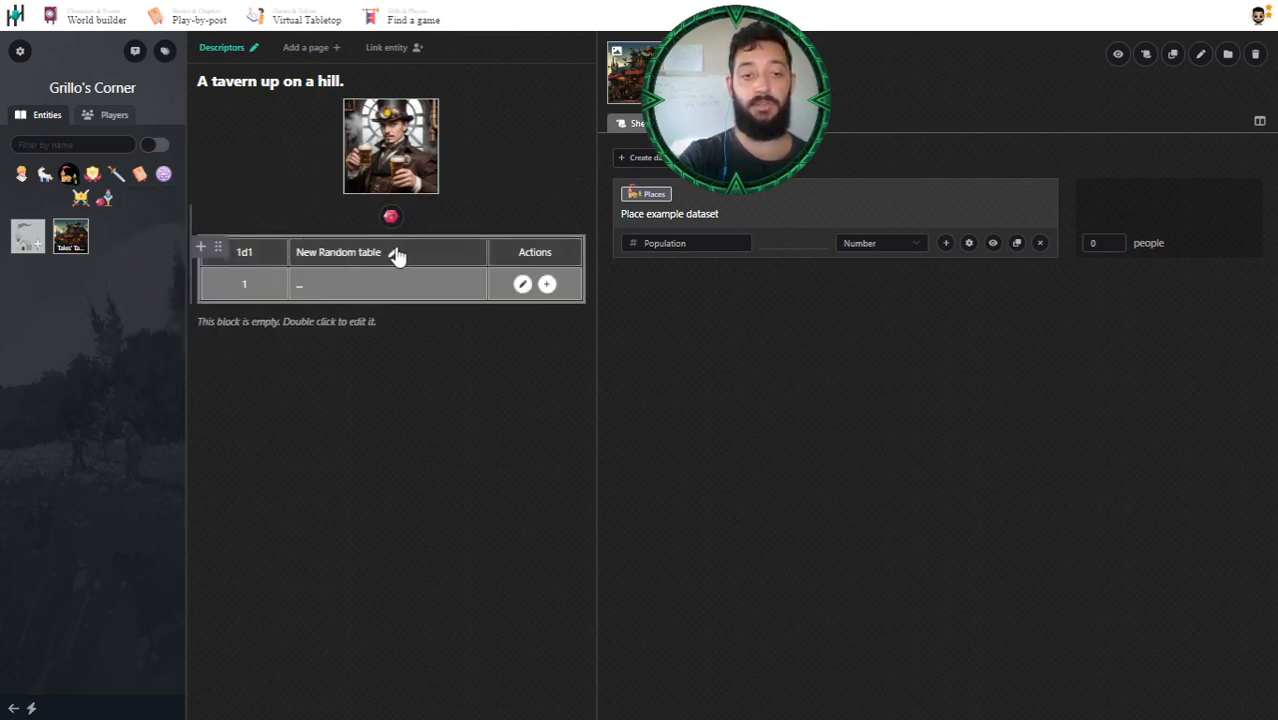
click(394, 253)
click(394, 257)
triple_click(630, 351)
text(D)
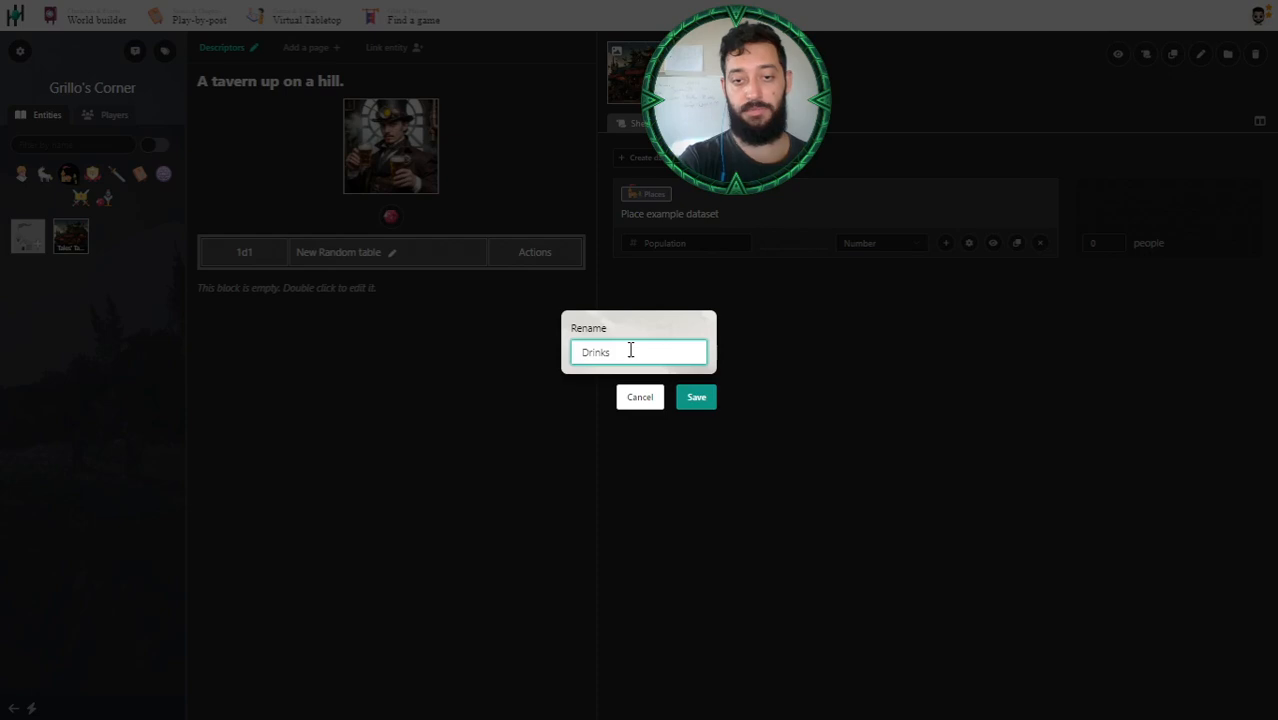
text(rinks)
click(681, 393)
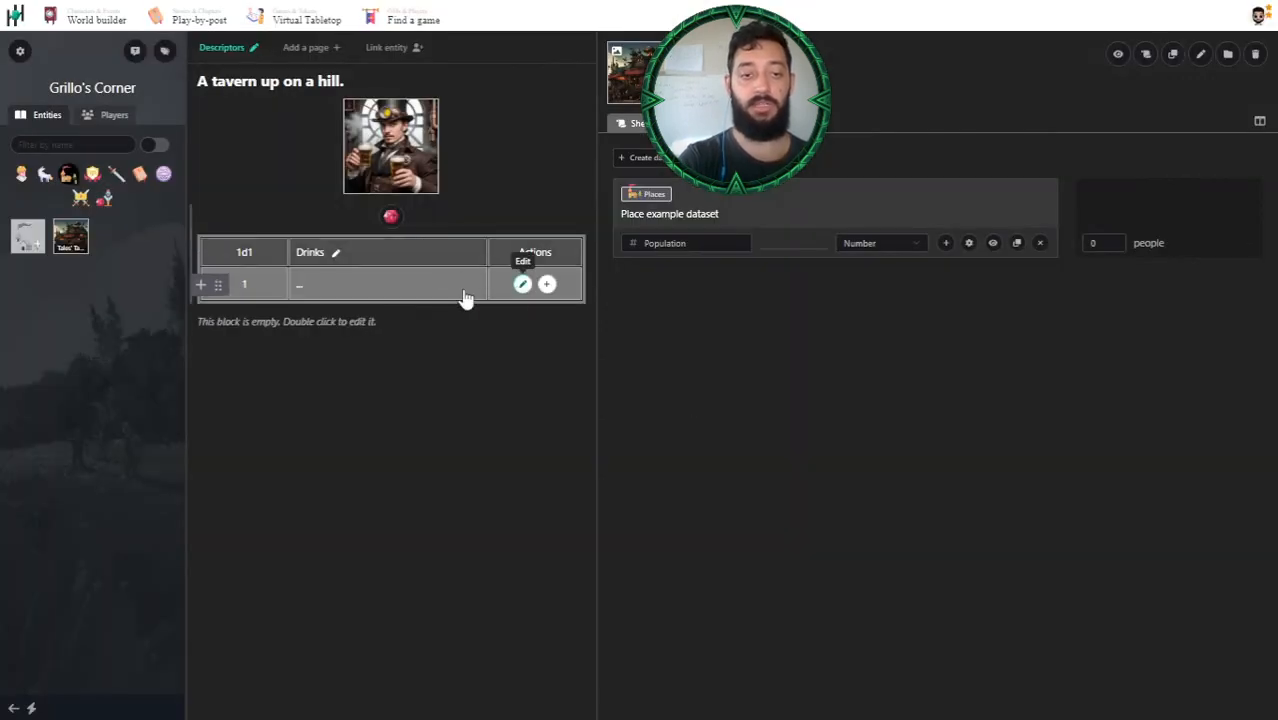
- Fill the Drinks table with two entries, "Cold Water" and "Silverdrop Beer", and roll for a random drink
click(399, 283)
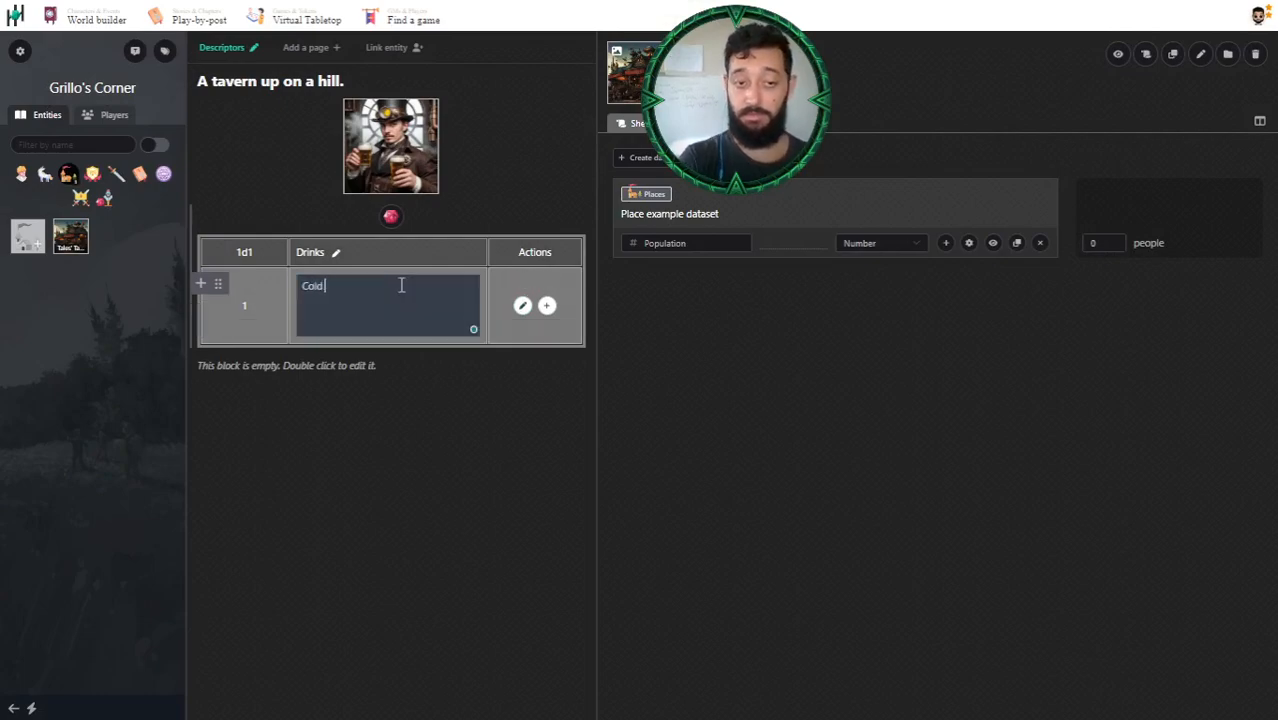
click(522, 305)
click(548, 285)
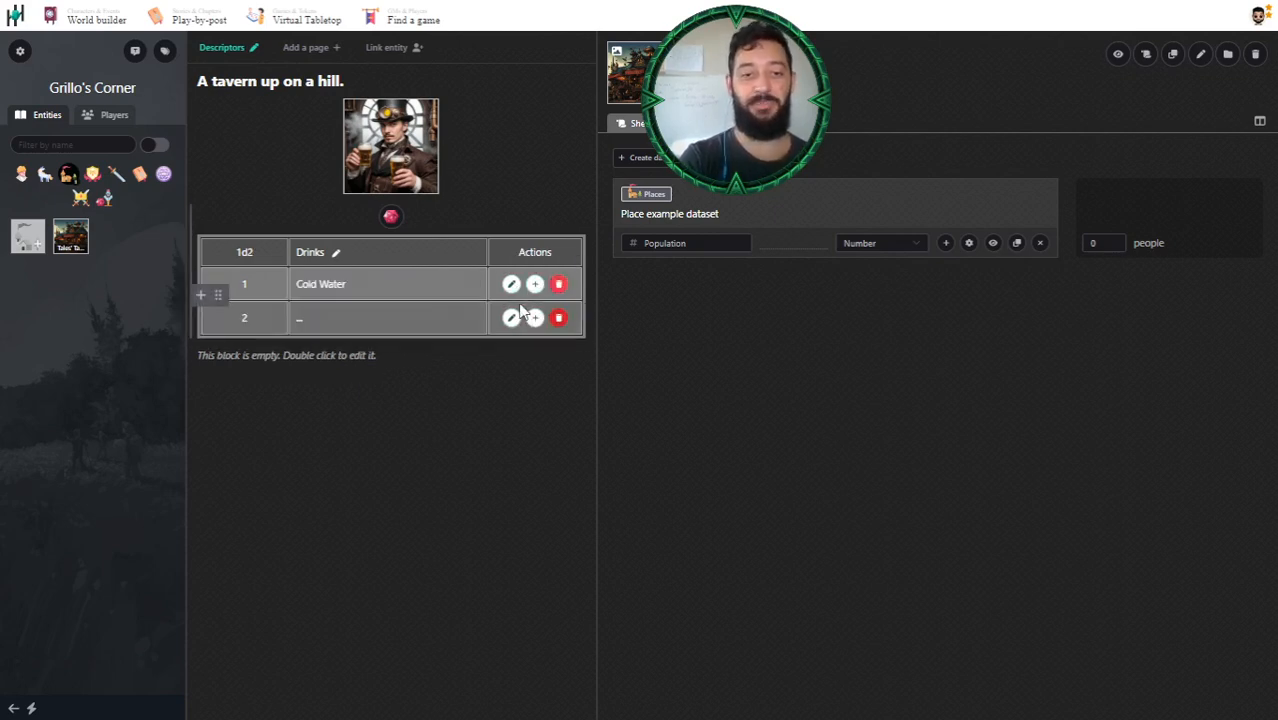
click(402, 319)
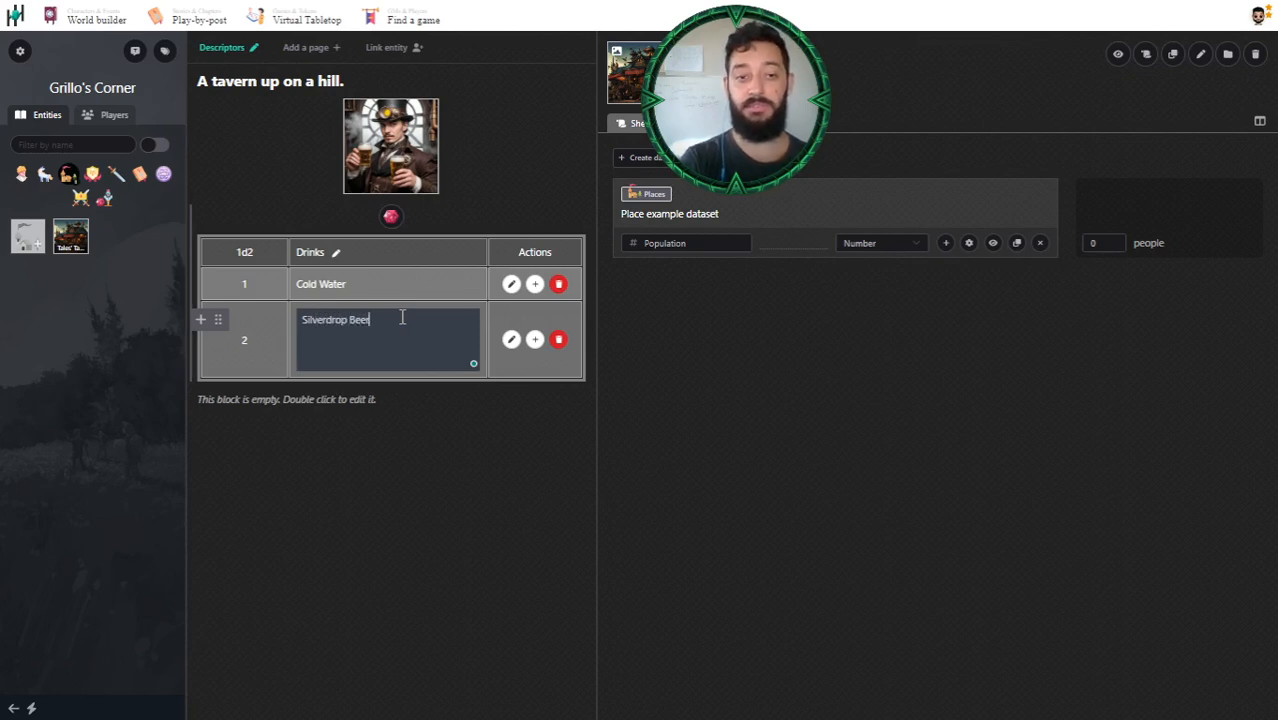
click(511, 339)
click(418, 246)
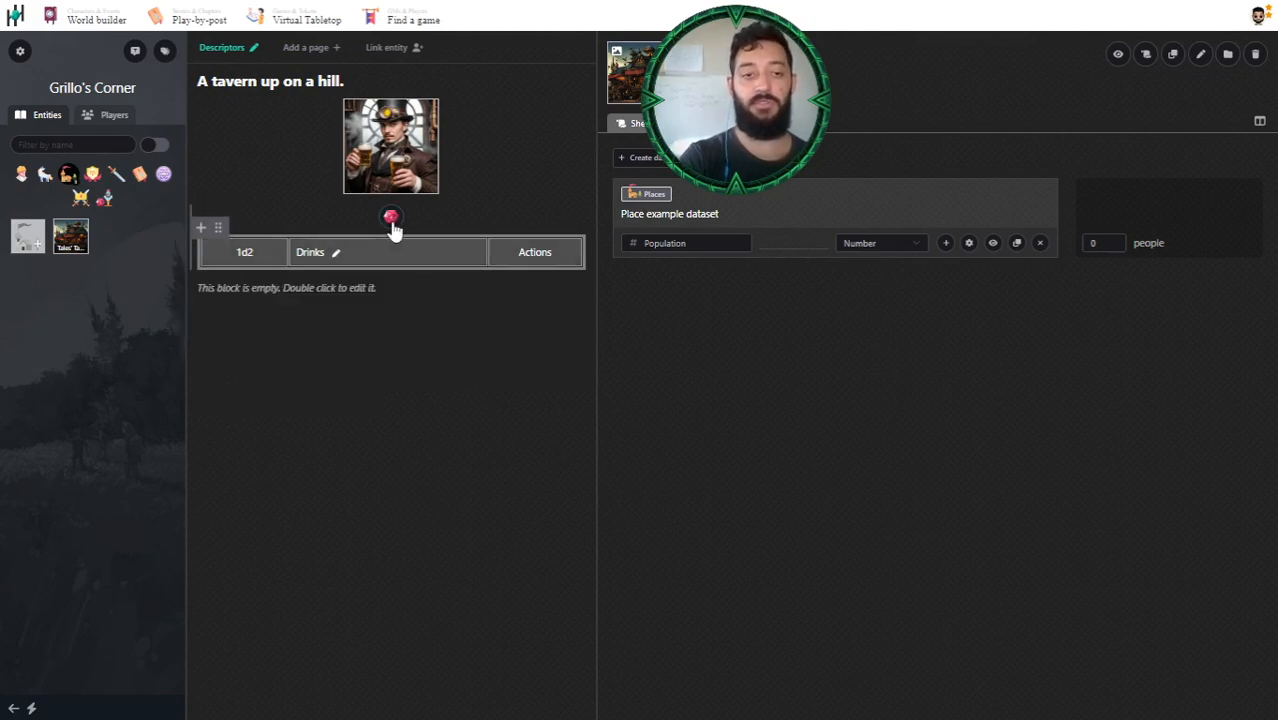
click(391, 222)
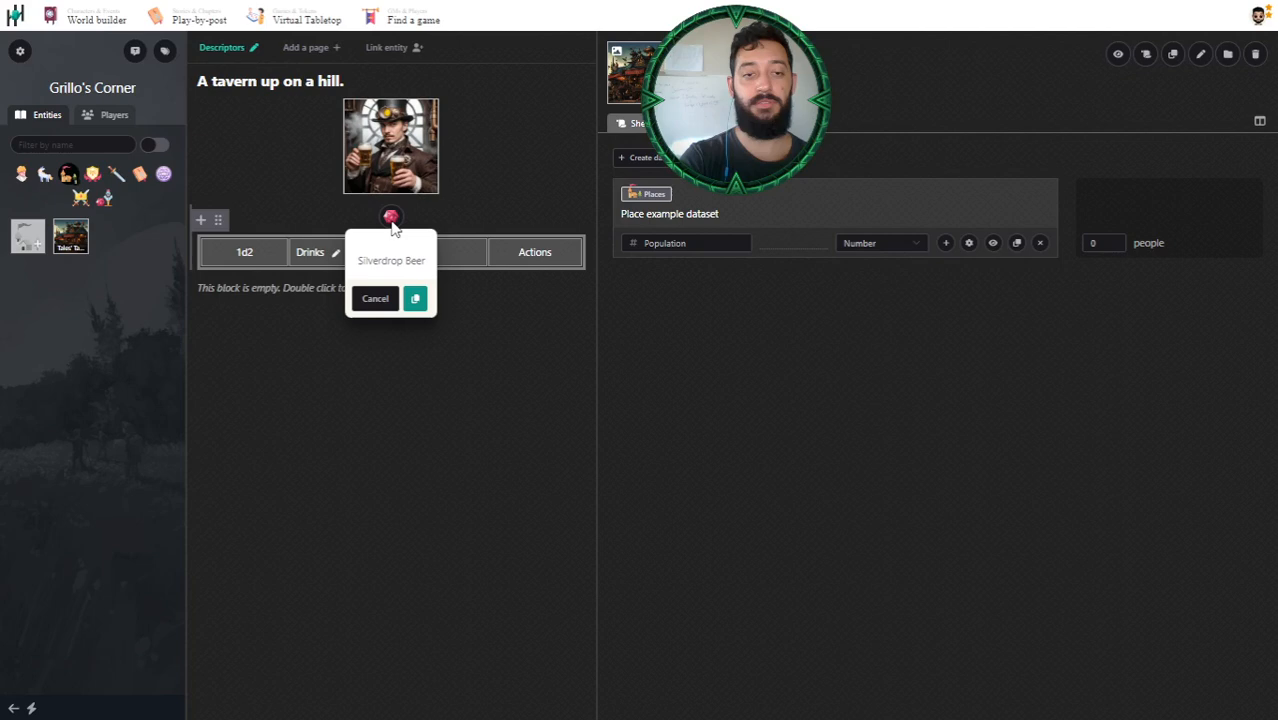
- Write "Extra text" in the empty block below the Drinks table and save it
click(396, 291)
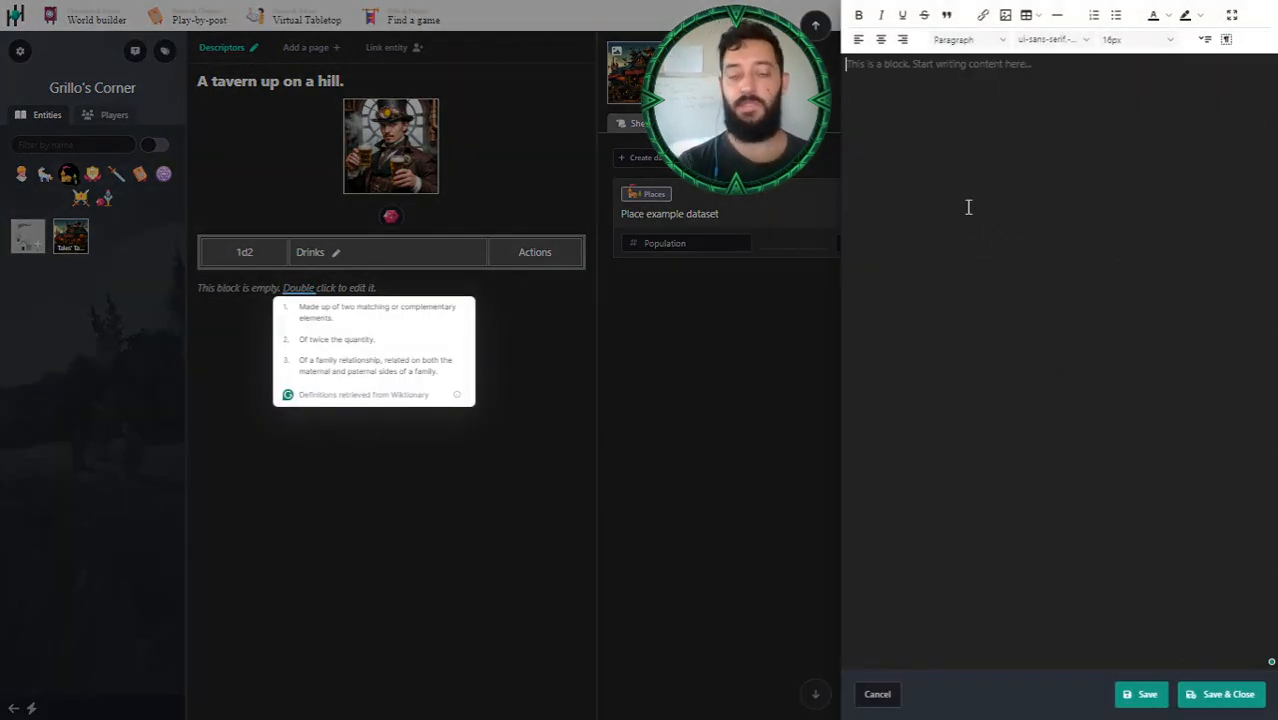
text(B)
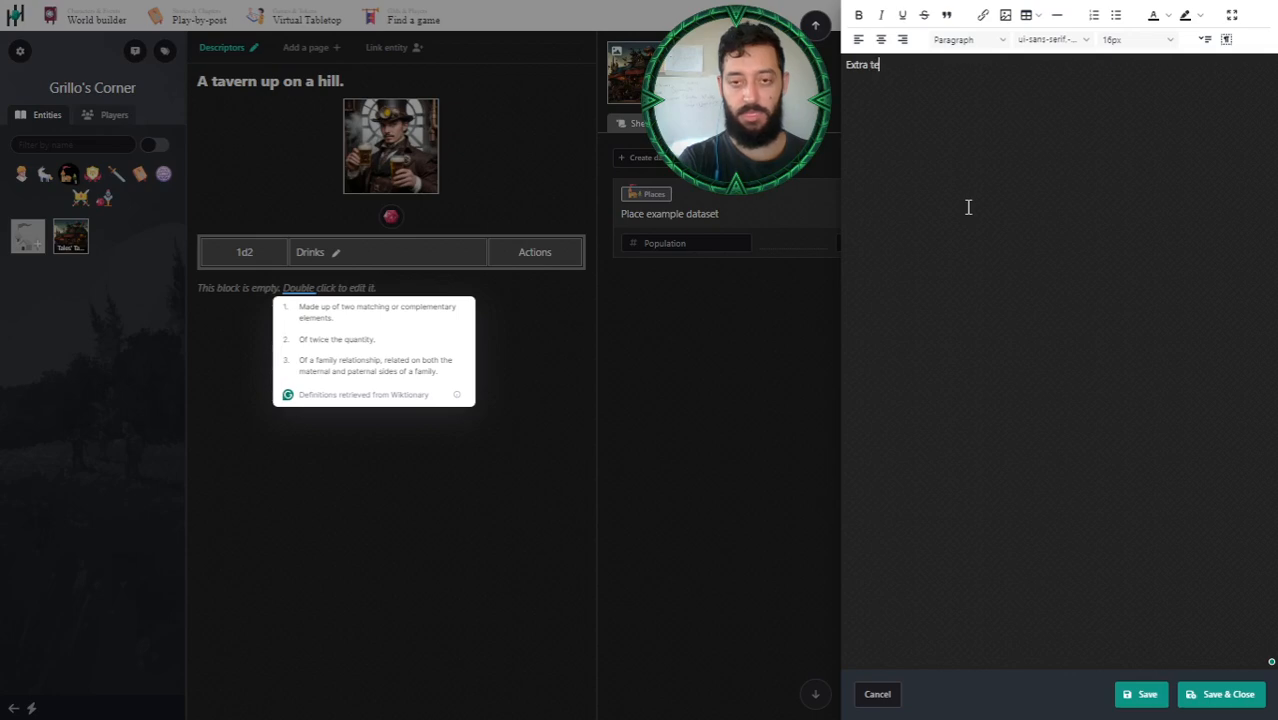
key(ctrl+s)
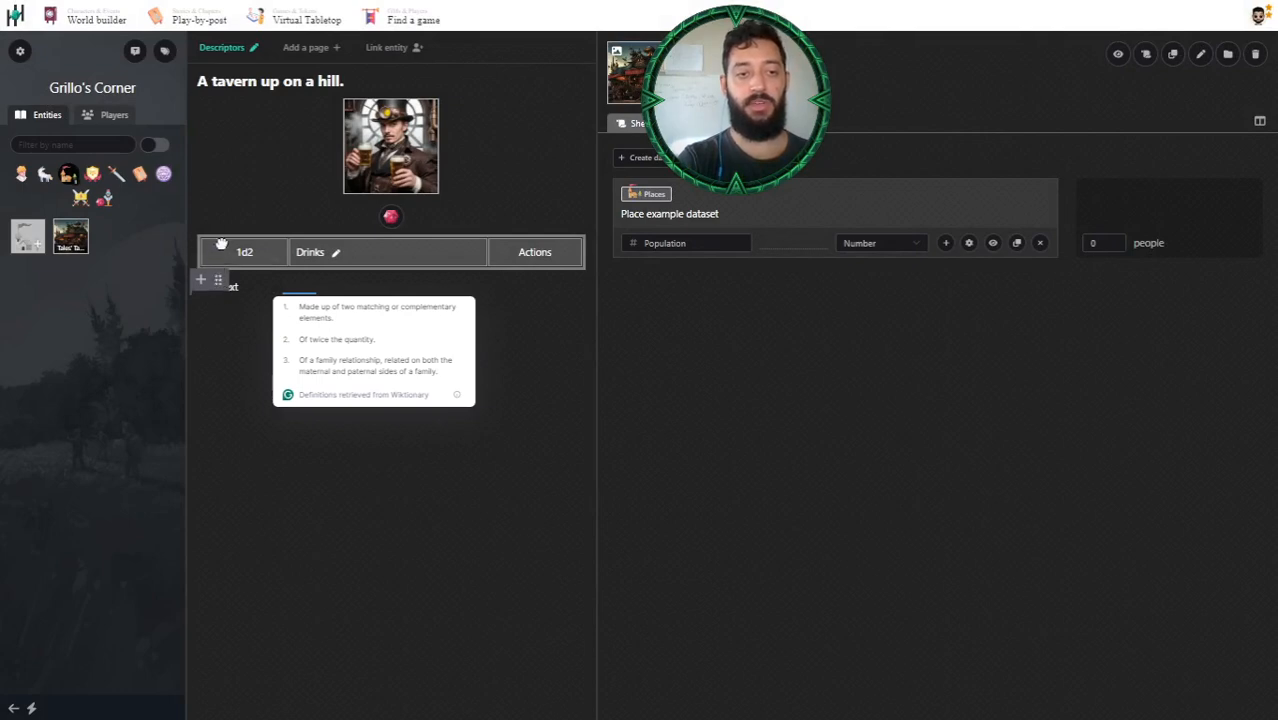
- Reorder the page blocks, moving "Extra text" above the Drinks table and the tavern heading to the end of the page
drag(225, 221, 228, 227)
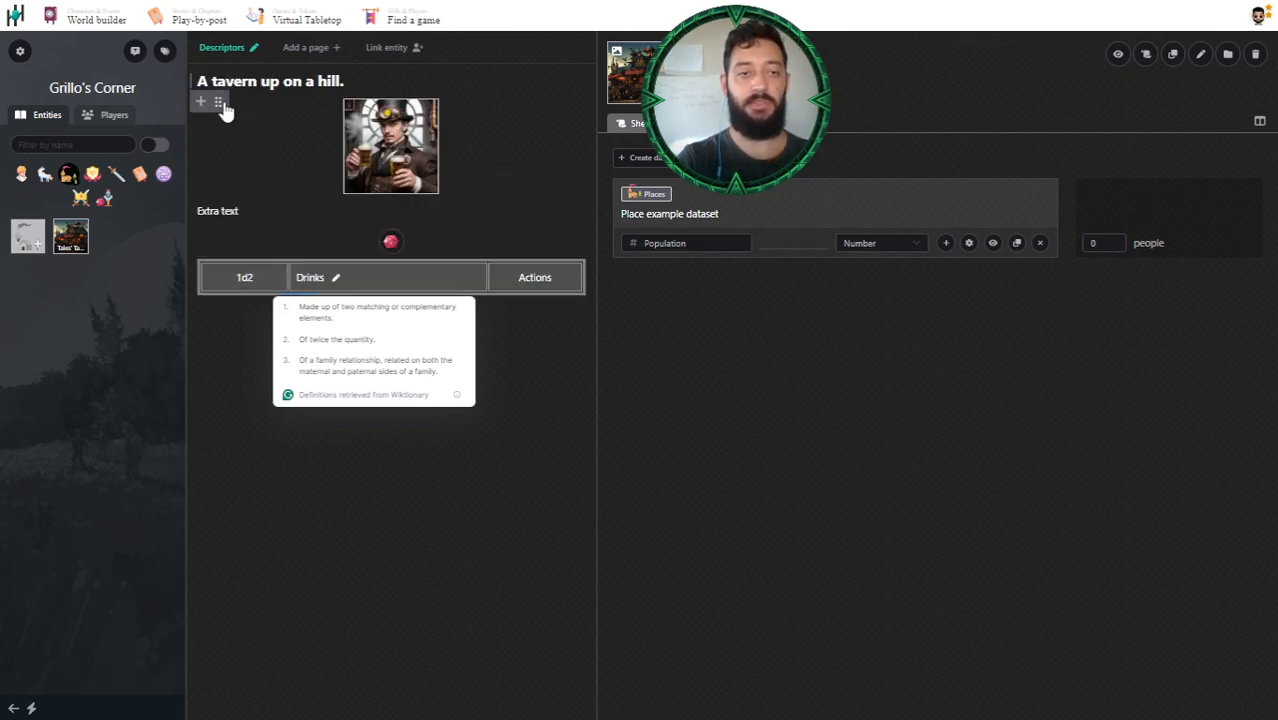
drag(221, 207, 223, 266)
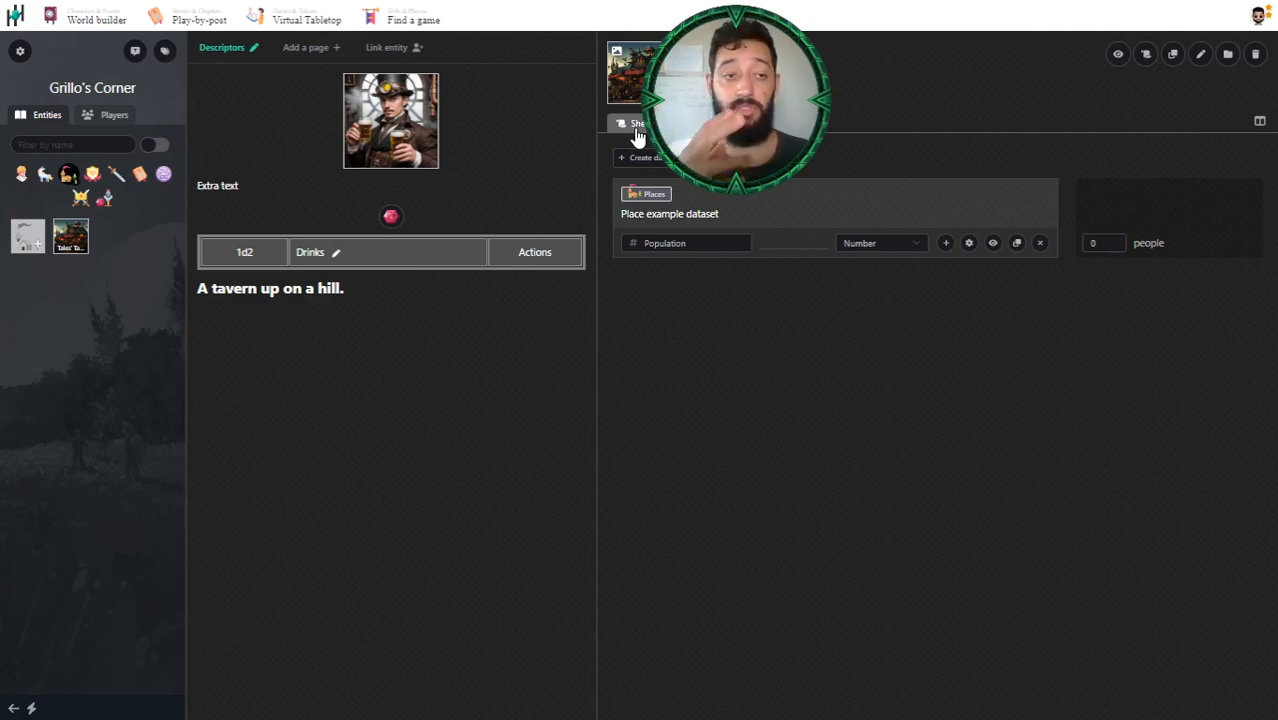
- Add a blank Text attribute below Population in the Place example dataset and preview the place's sheet
mouse_move(696, 212)
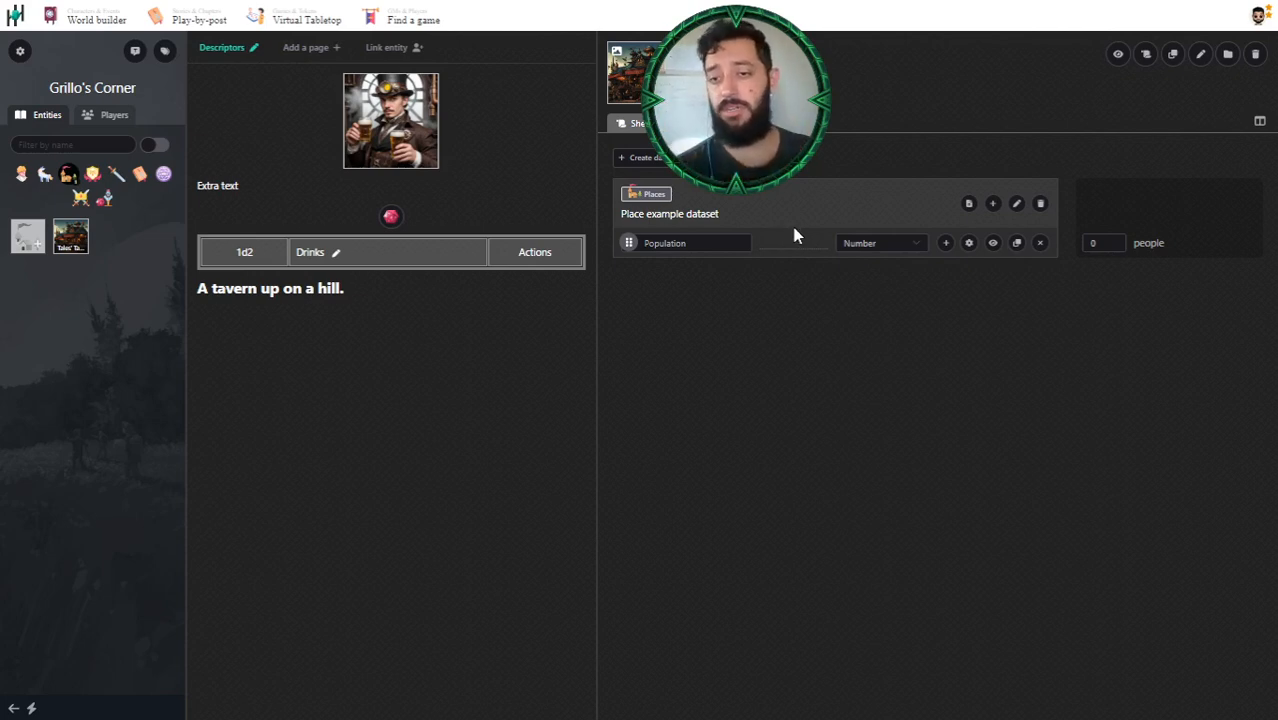
click(946, 244)
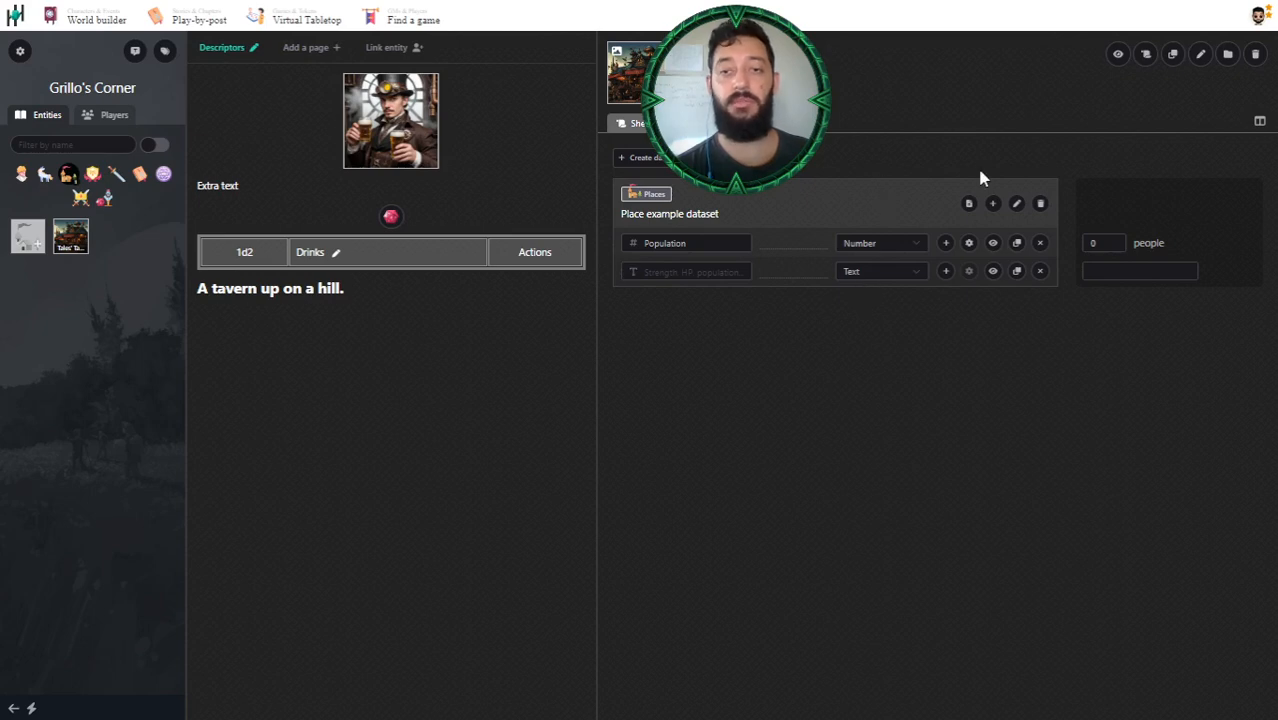
click(1146, 54)
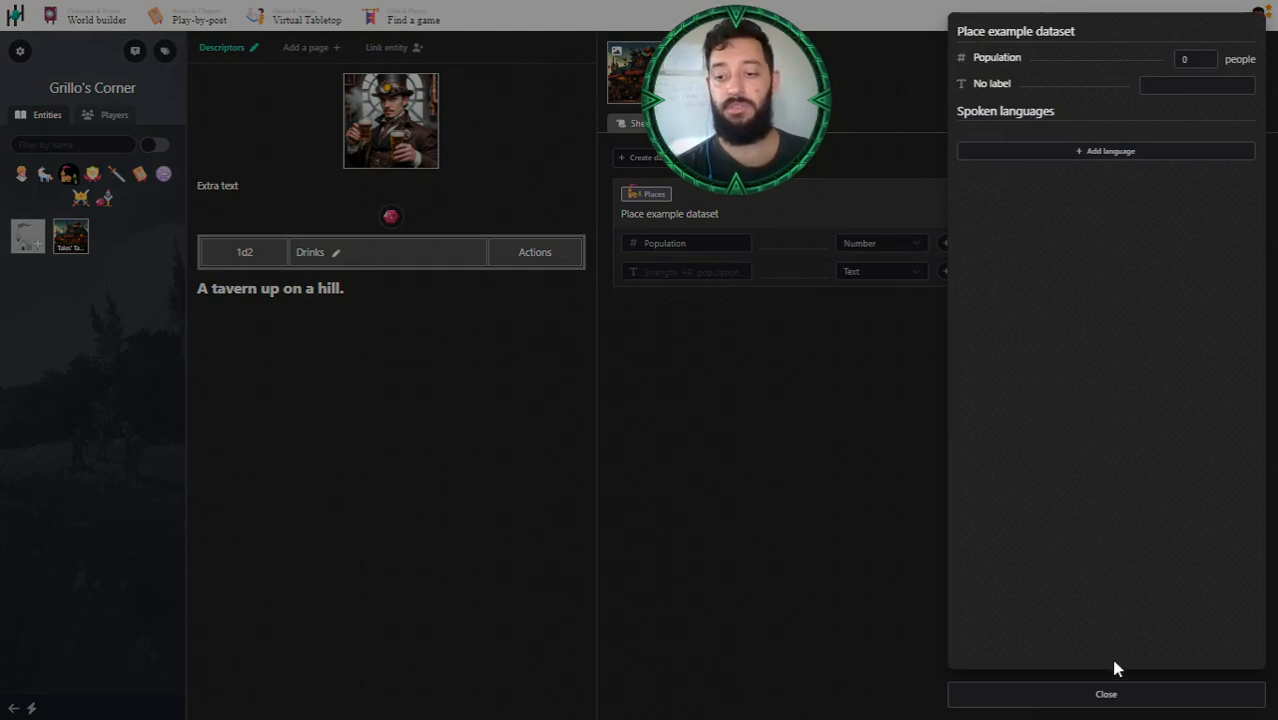
click(1113, 694)
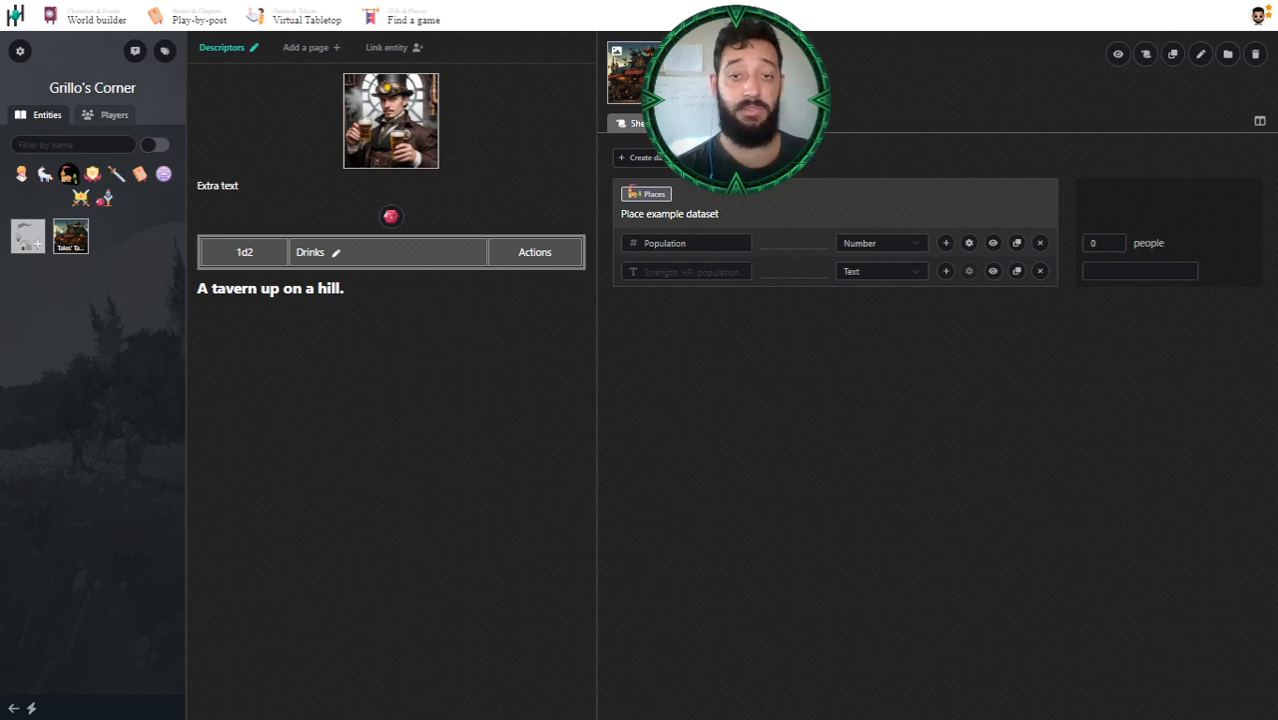
- Look at the place's image gallery and assign the 747x677 image map to the Tales' Tavern scene
click(695, 123)
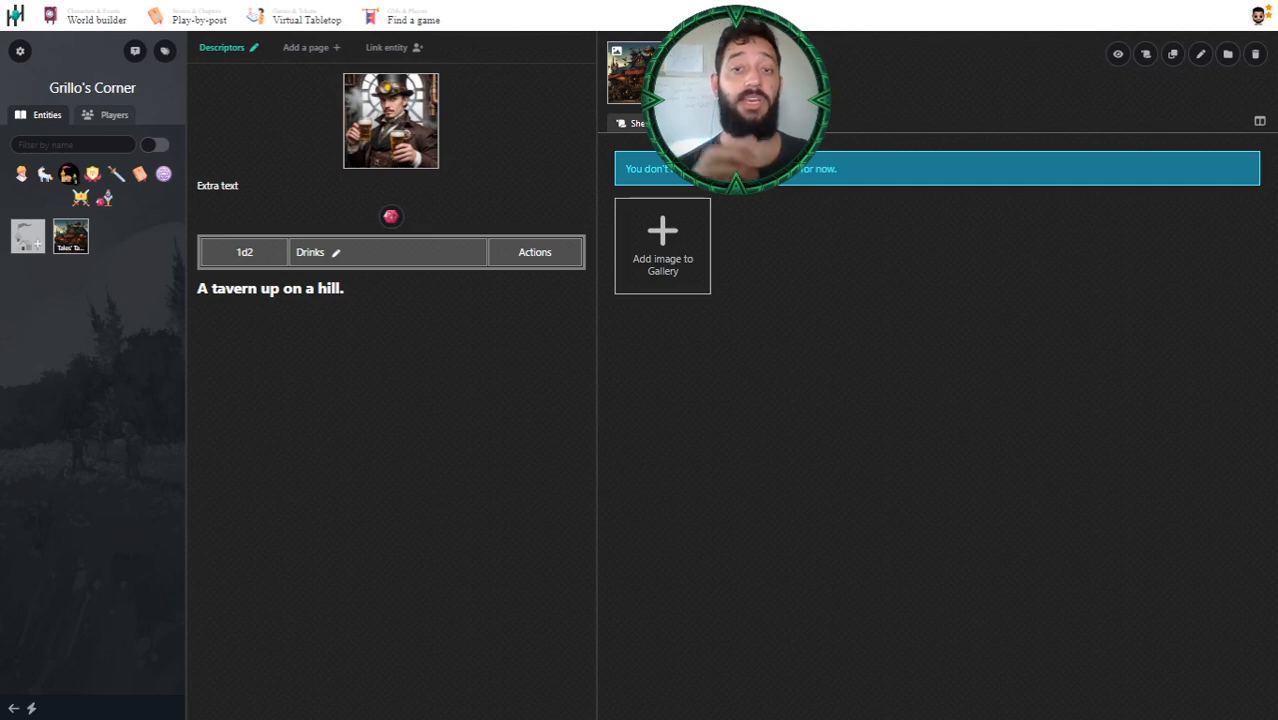
click(773, 123)
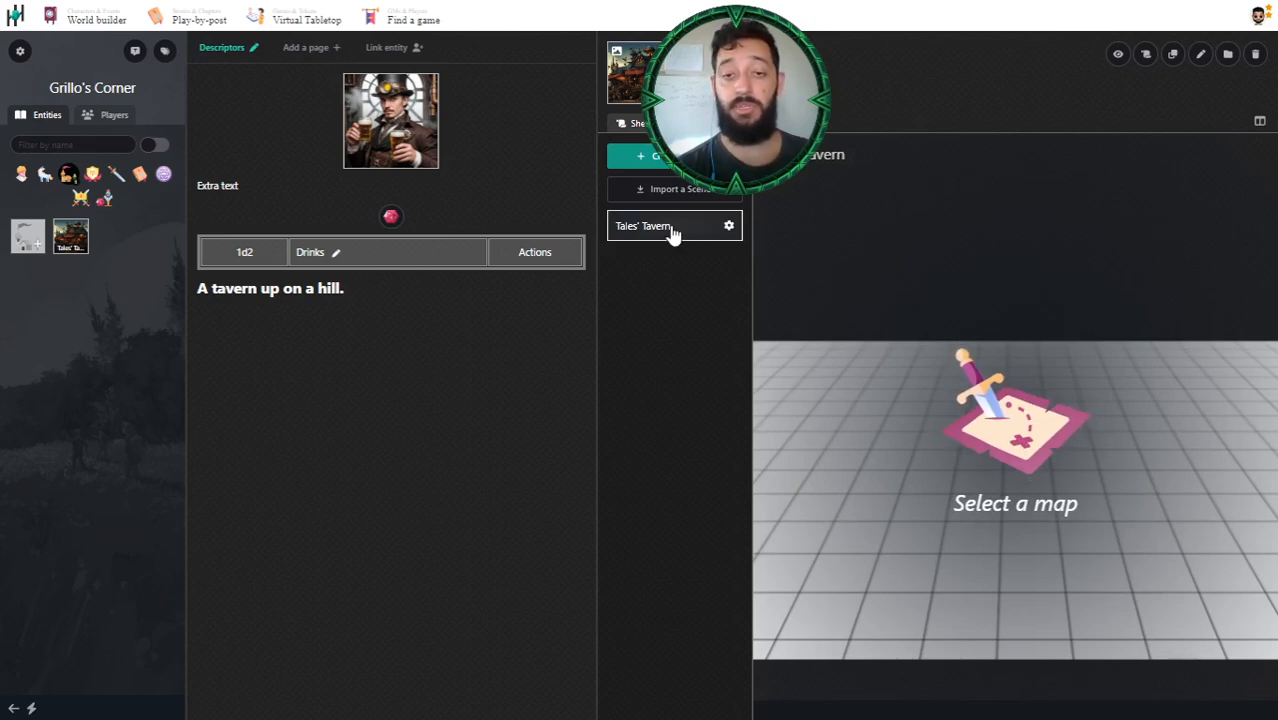
click(1013, 450)
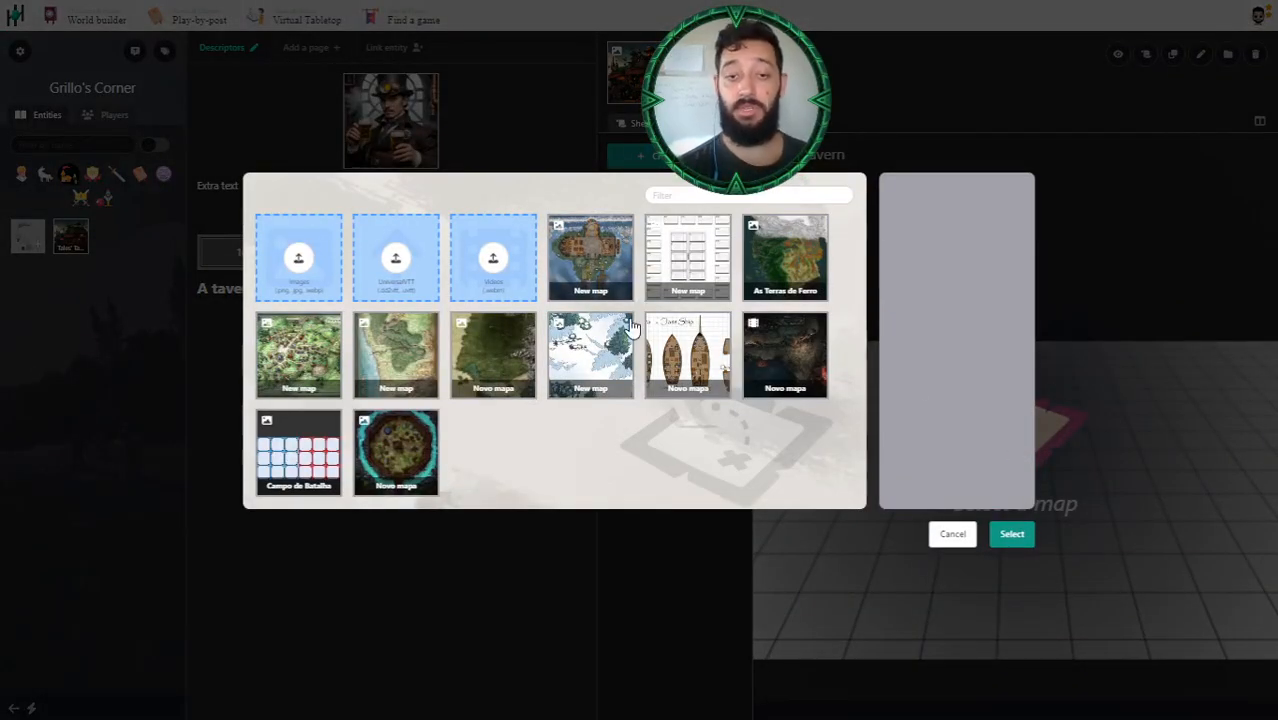
click(603, 276)
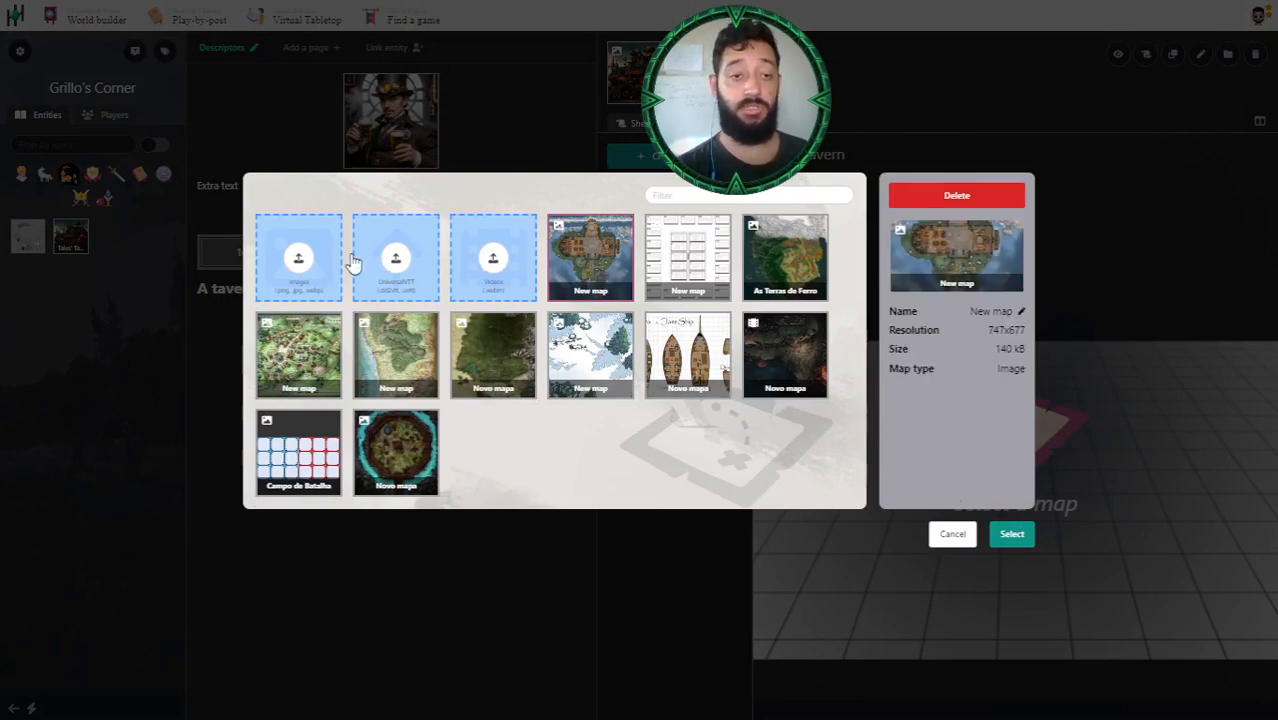
click(1012, 534)
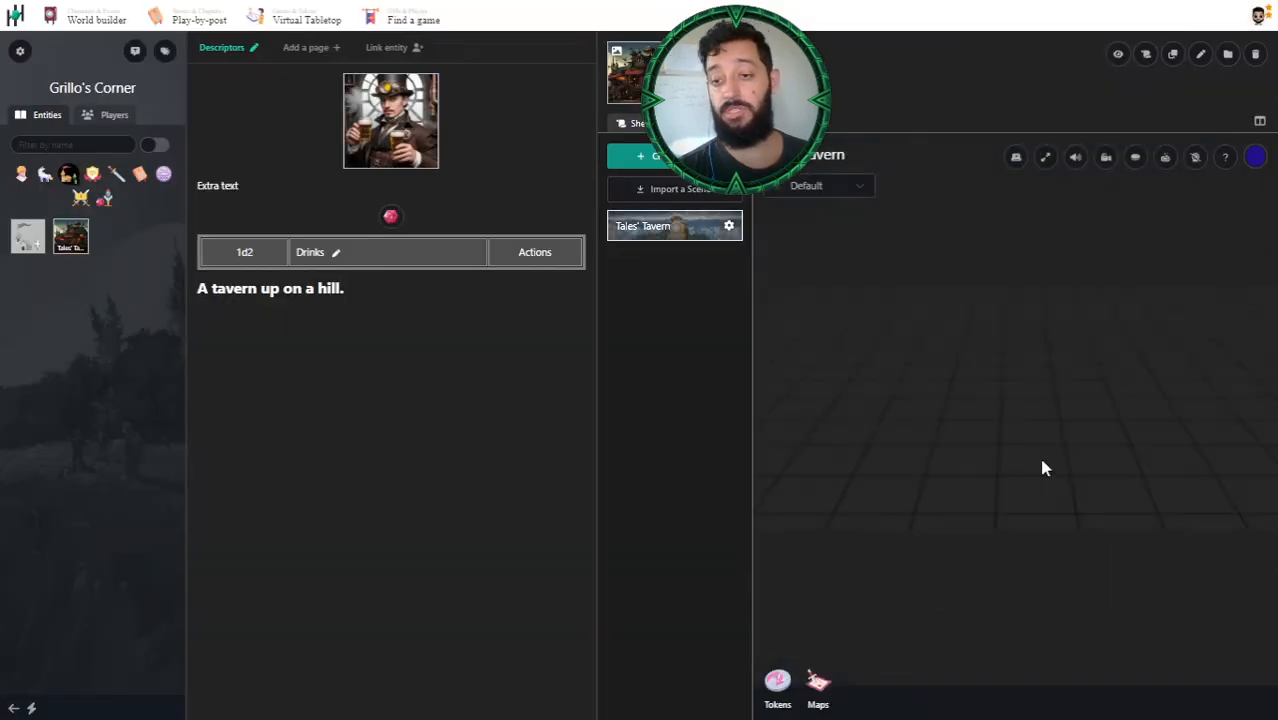
- Inspect the Tales' Tavern scene map up close from a raised angle and return to the place's sheet
scroll(981, 428, up, 5)
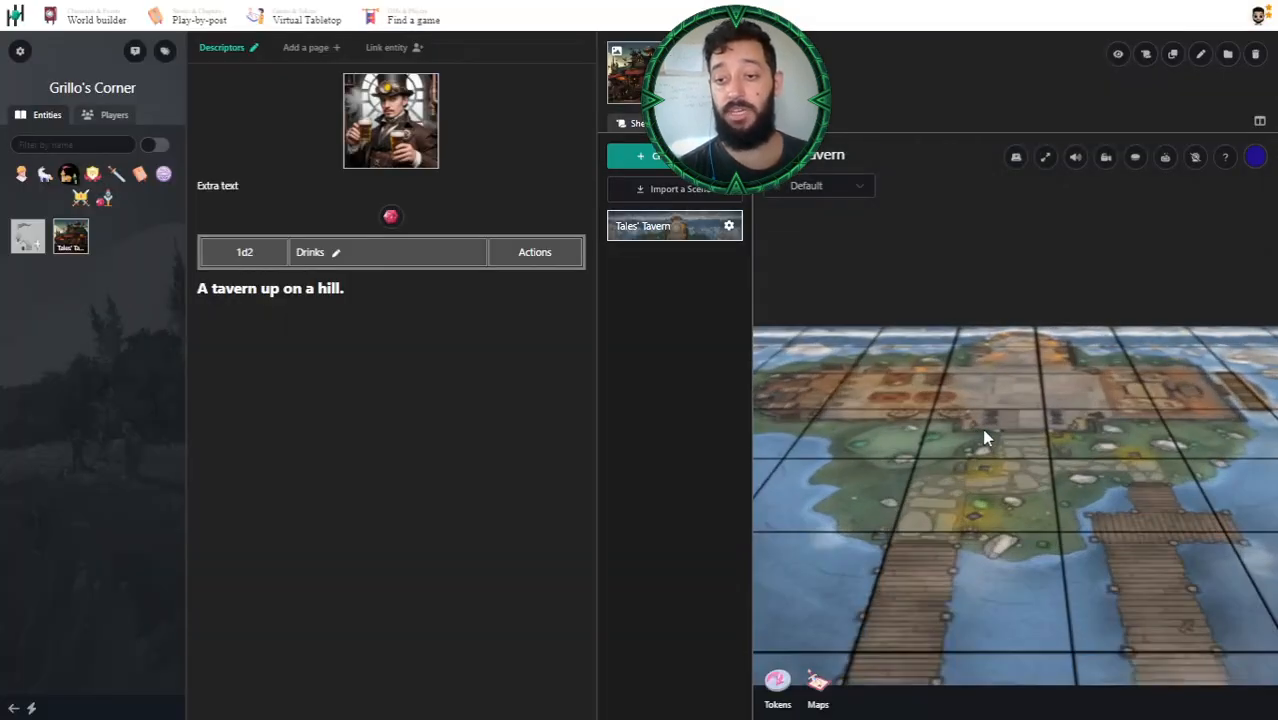
scroll(994, 355, up, 5)
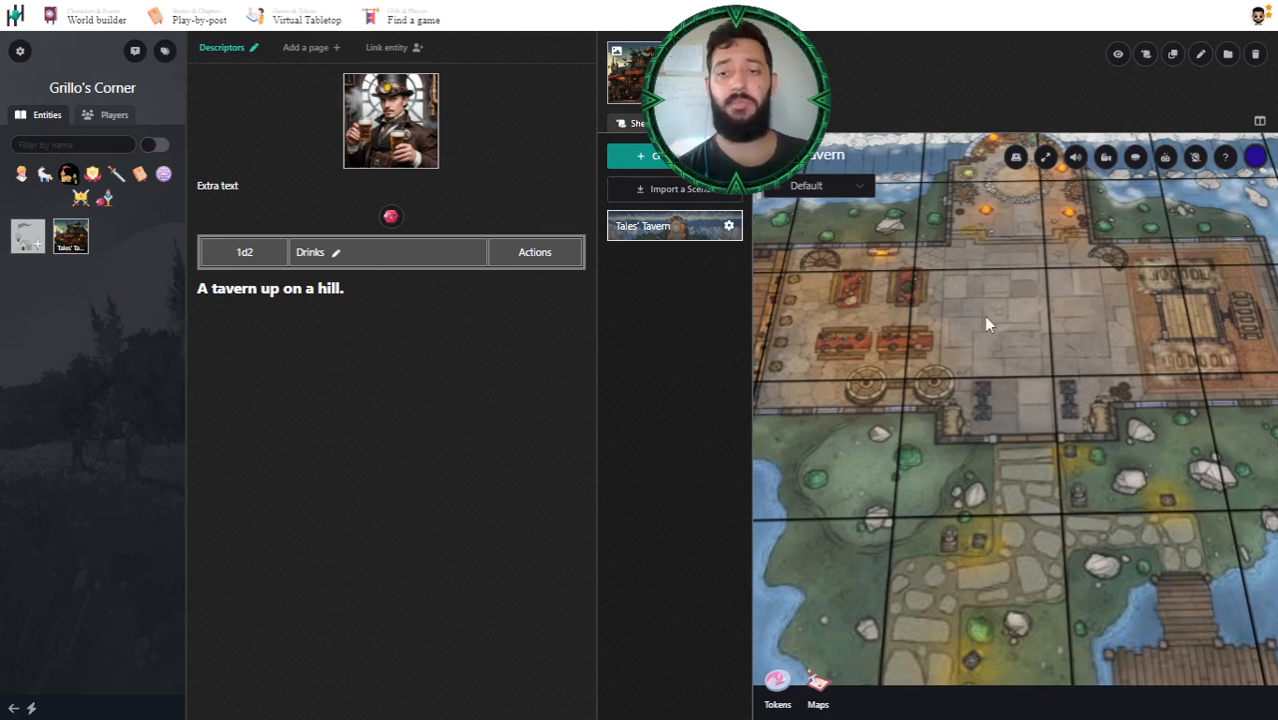
scroll(1019, 340, down, 2)
drag(1021, 337, 1006, 390)
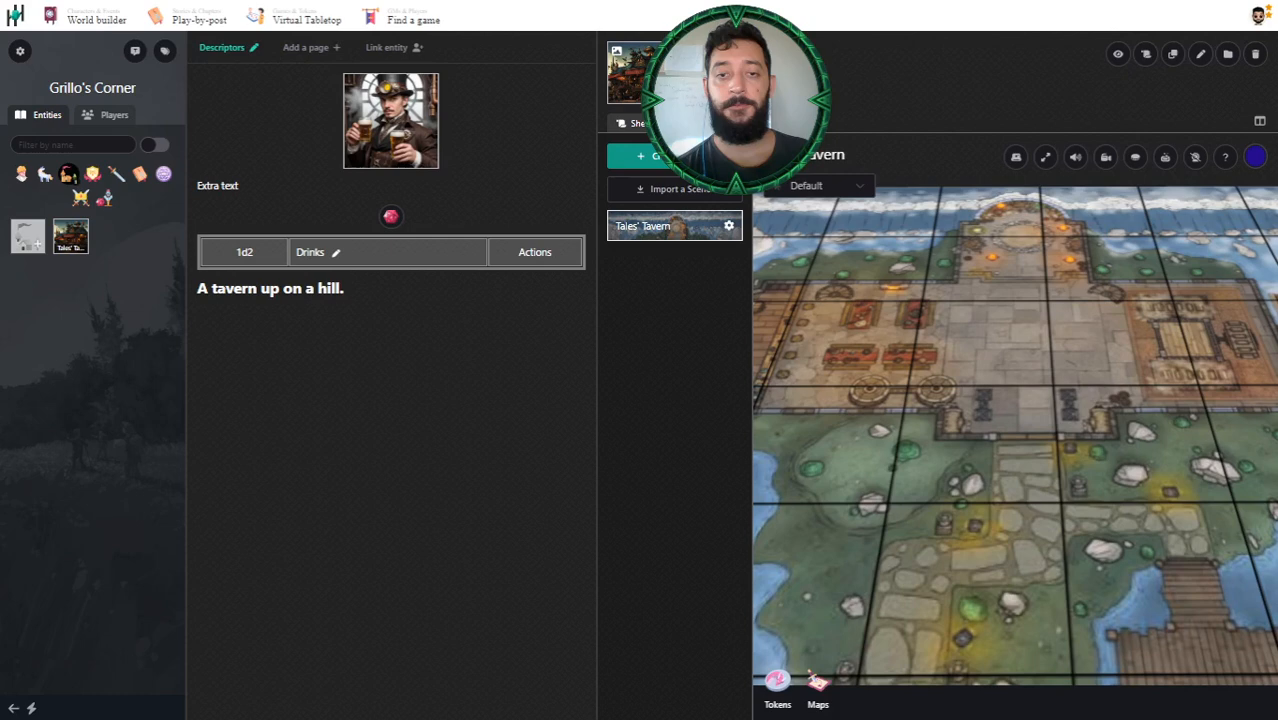
click(633, 124)
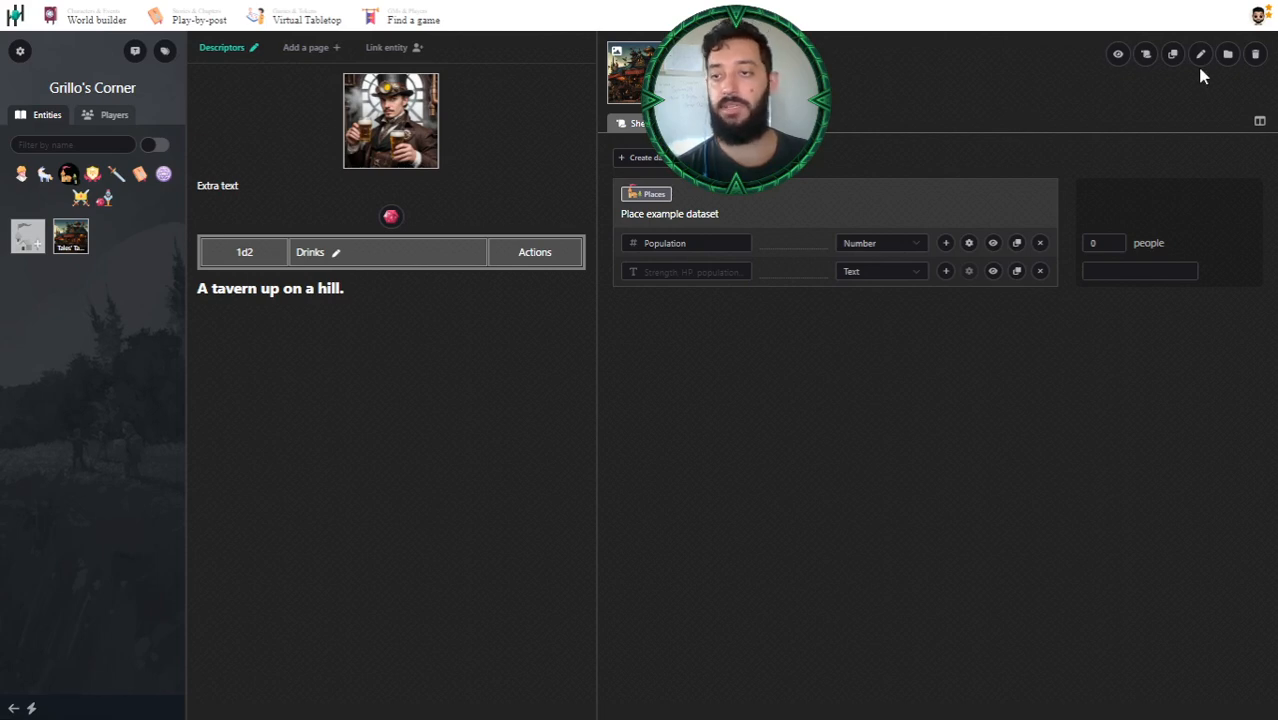
- Request removal of the Tales' Tavern entity and cancel it at the confirmation
click(1256, 56)
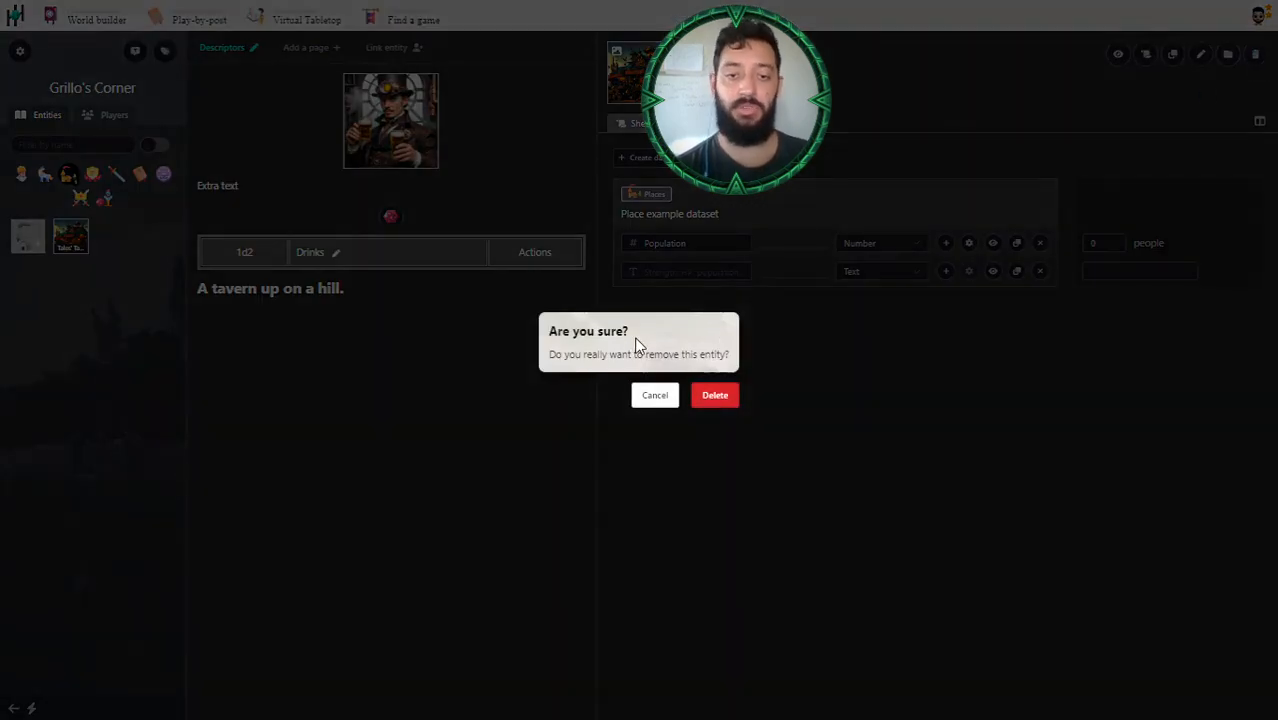
click(656, 396)
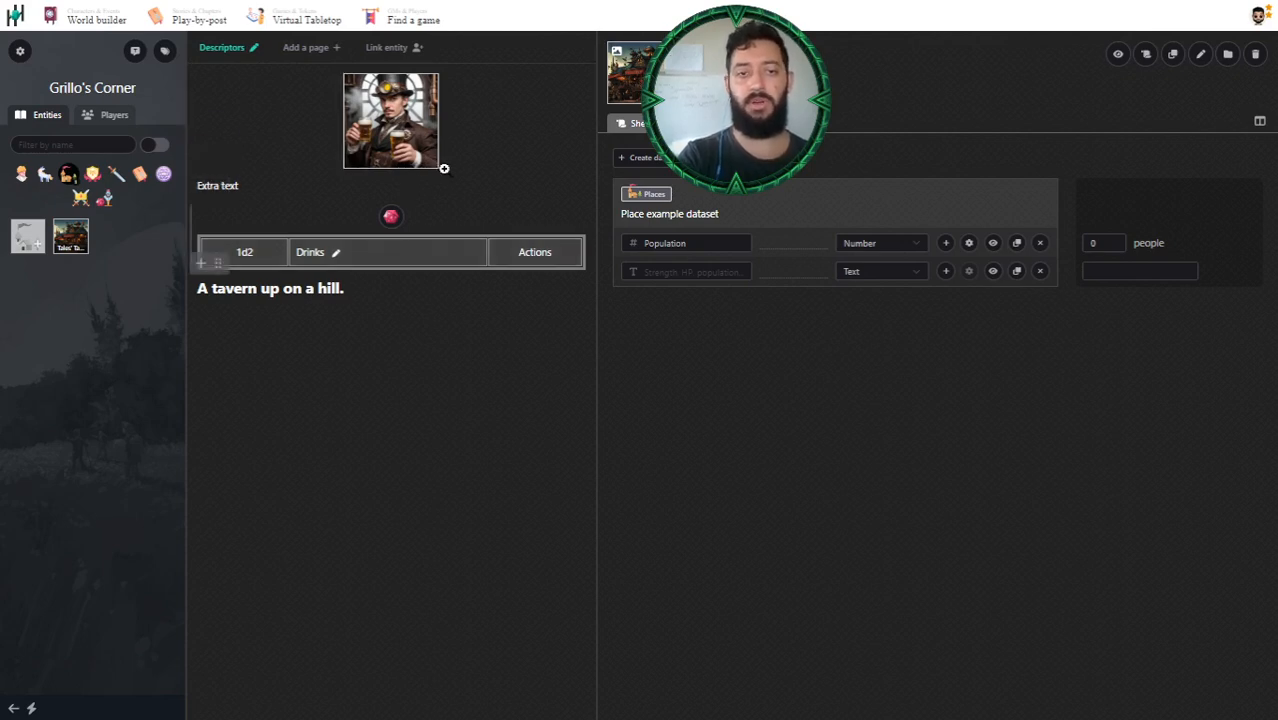
- Show the access controls for the Tales' Tavern place and allow Readers to see the entity
click(1117, 56)
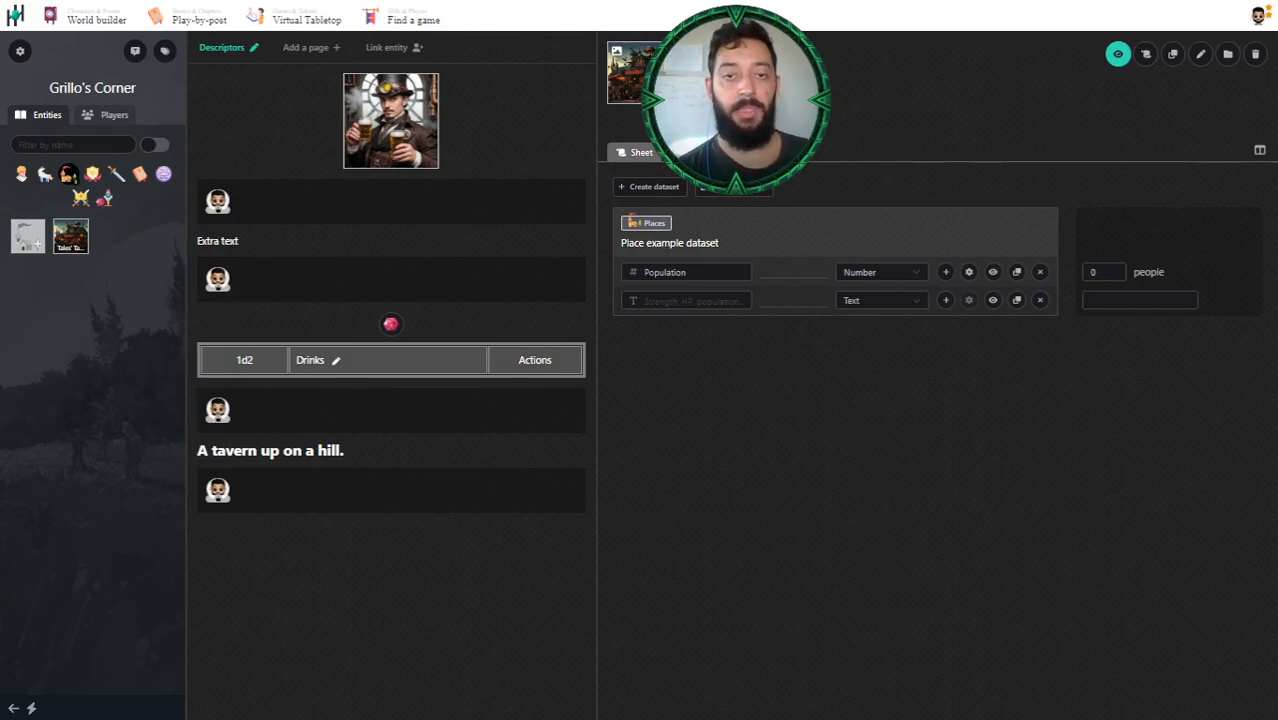
click(1118, 54)
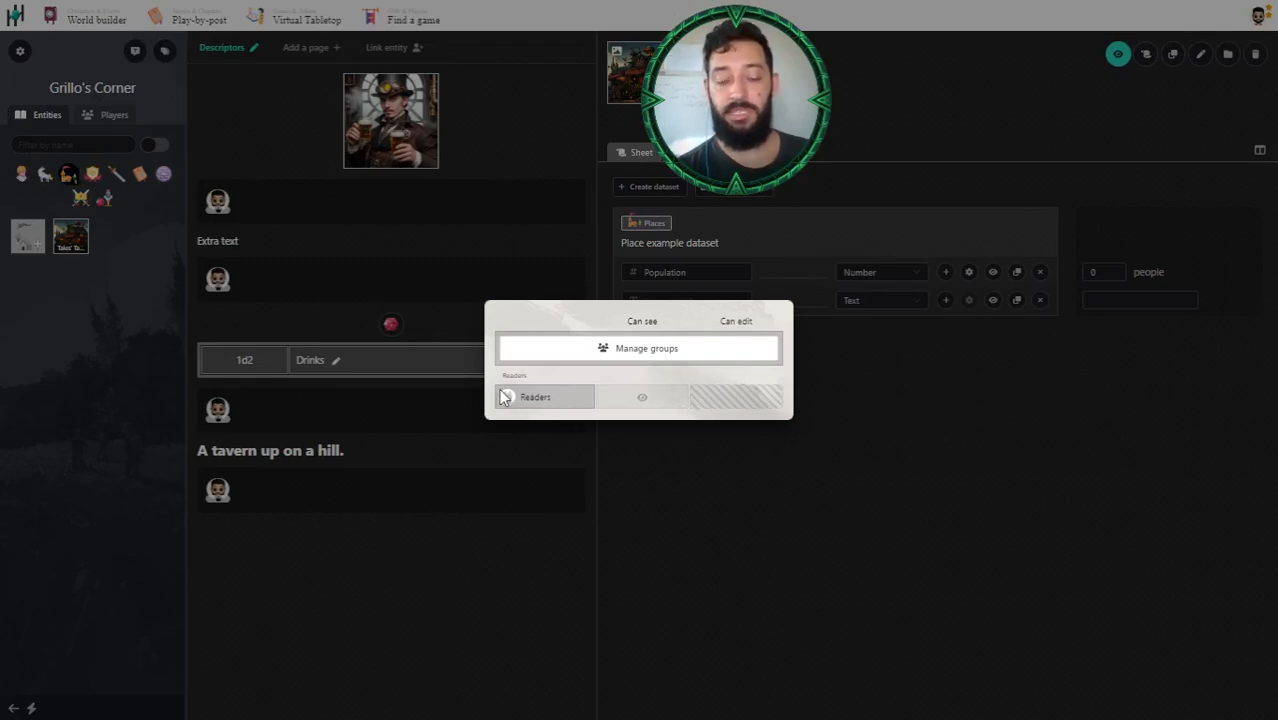
click(630, 399)
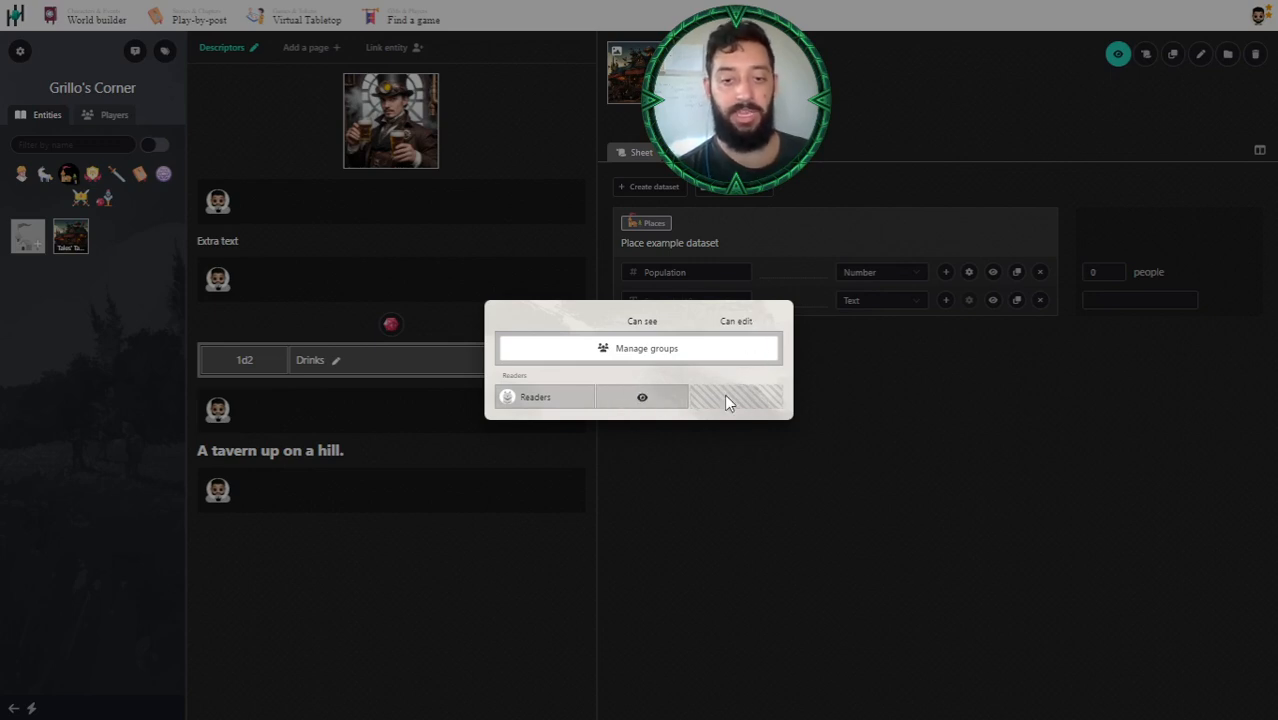
click(792, 183)
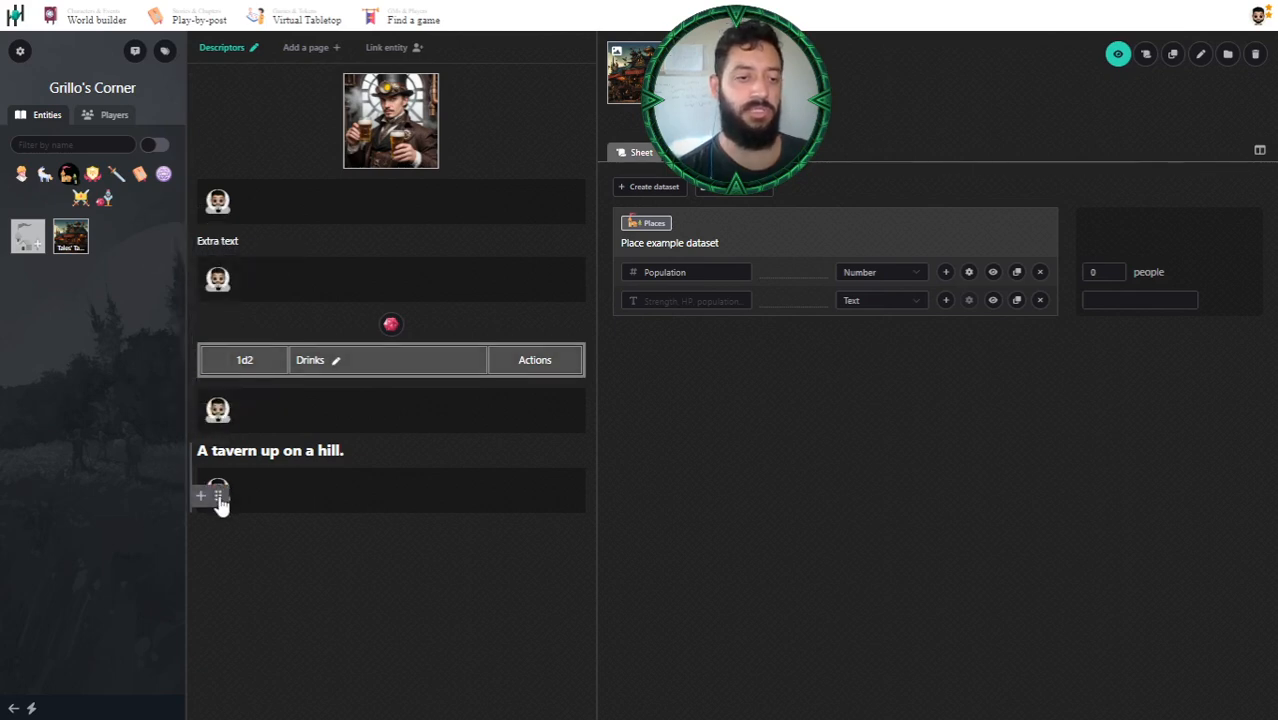
- Allow Readers to see the "A tavern up on a hill." heading block
click(218, 494)
click(235, 490)
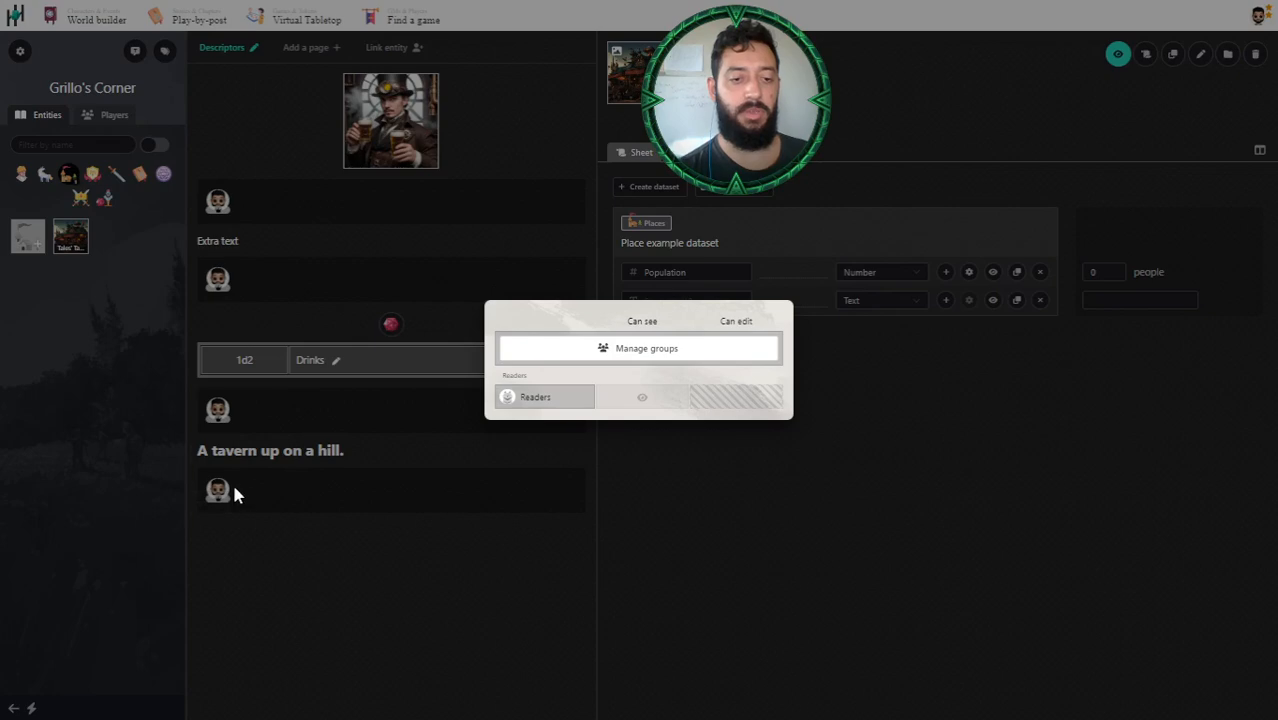
click(620, 400)
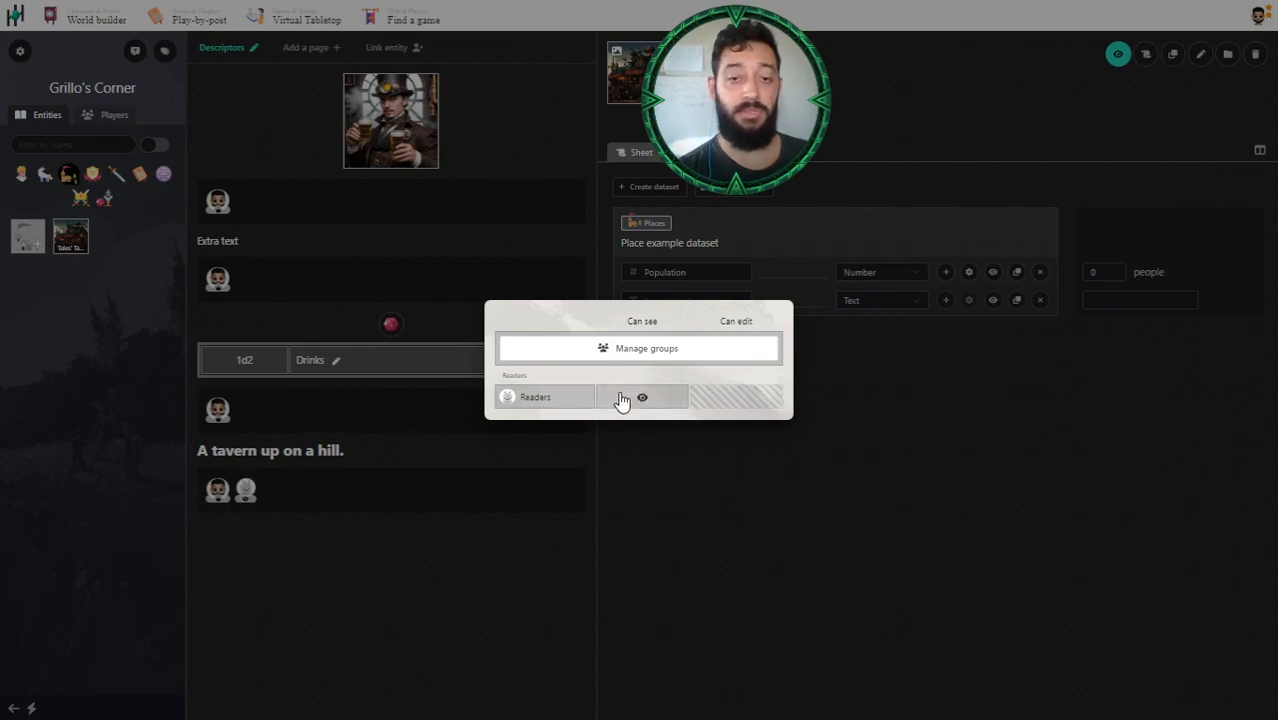
click(427, 574)
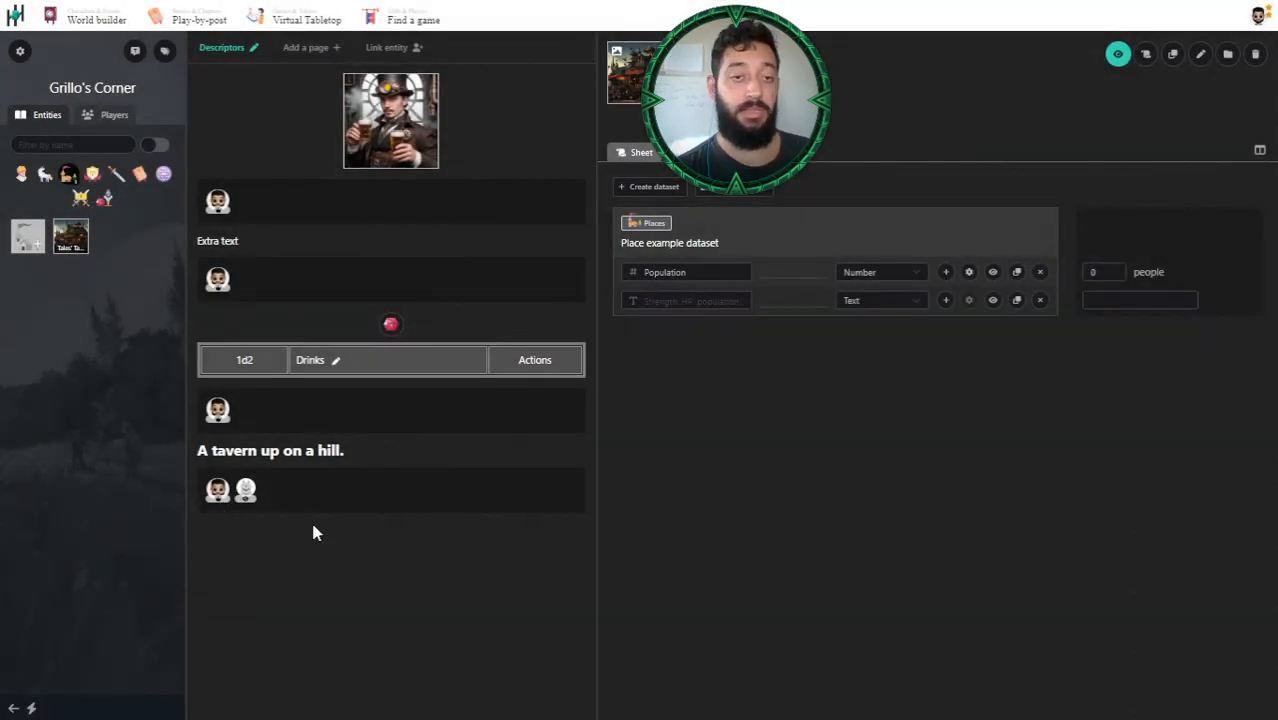
- Apply the place's Readers viewing access to all the blocks on its Descriptors page
mouse_move(369, 416)
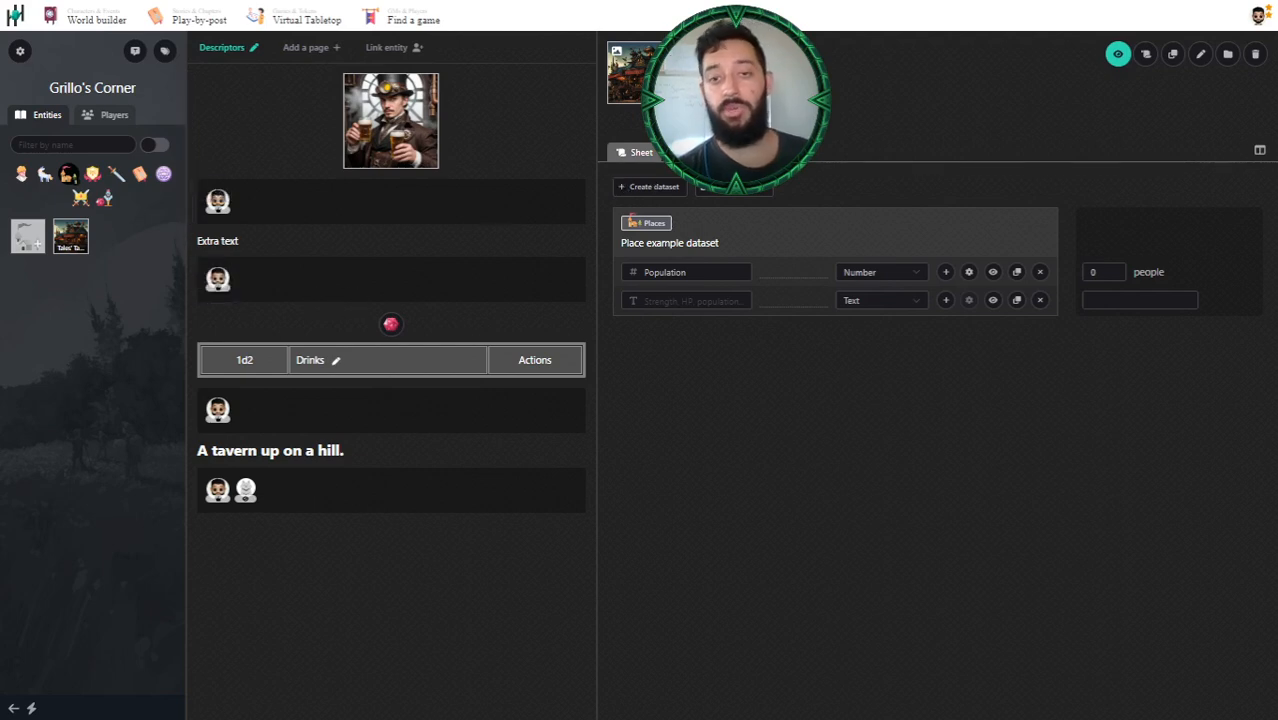
click(690, 90)
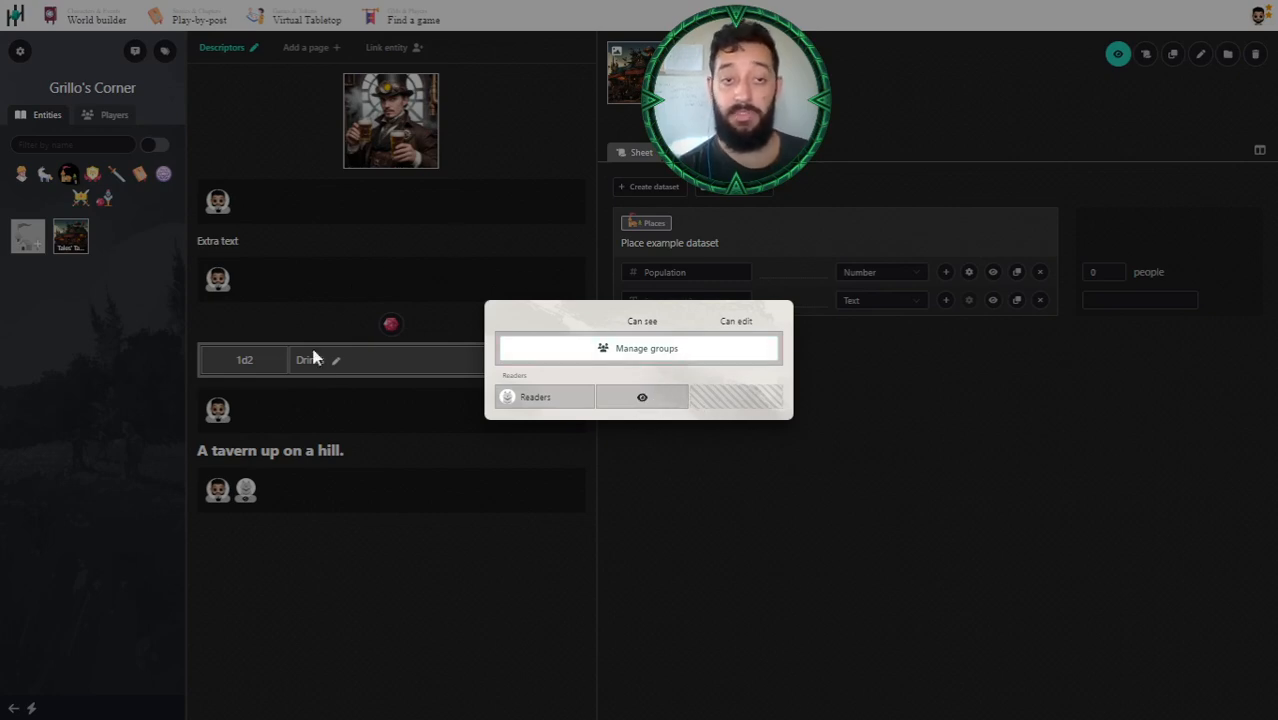
click(705, 140)
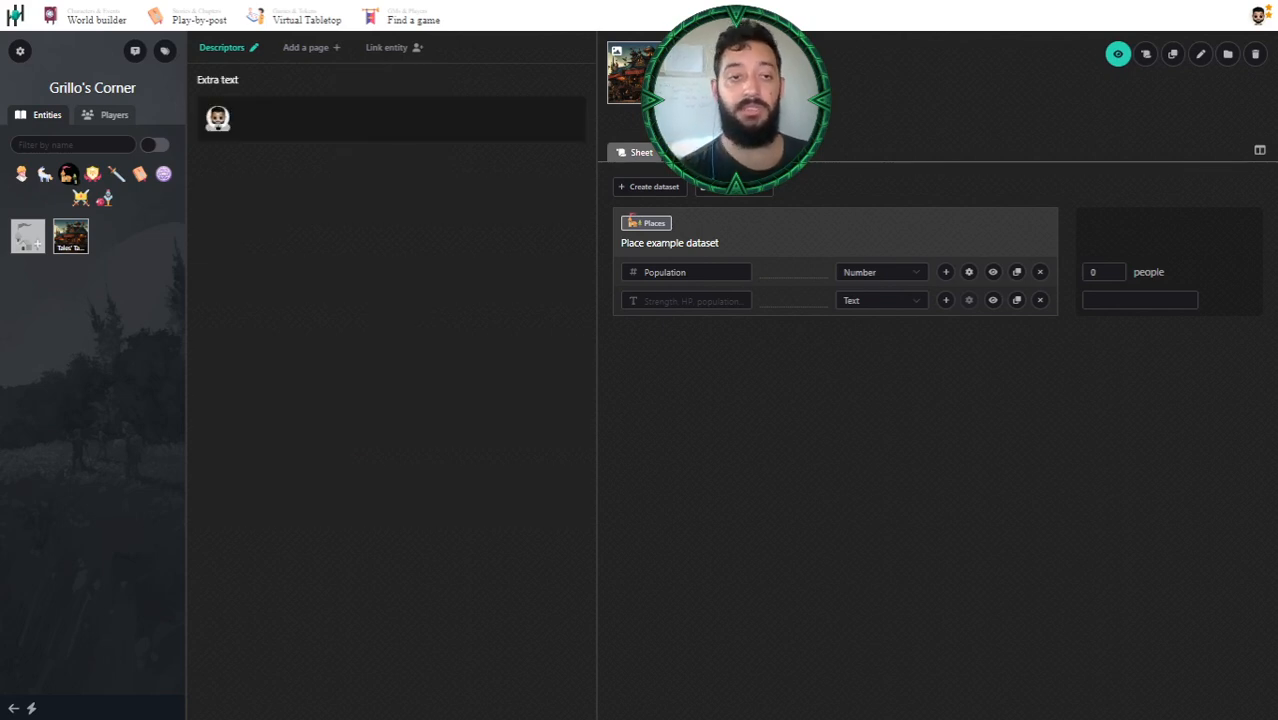
click(386, 120)
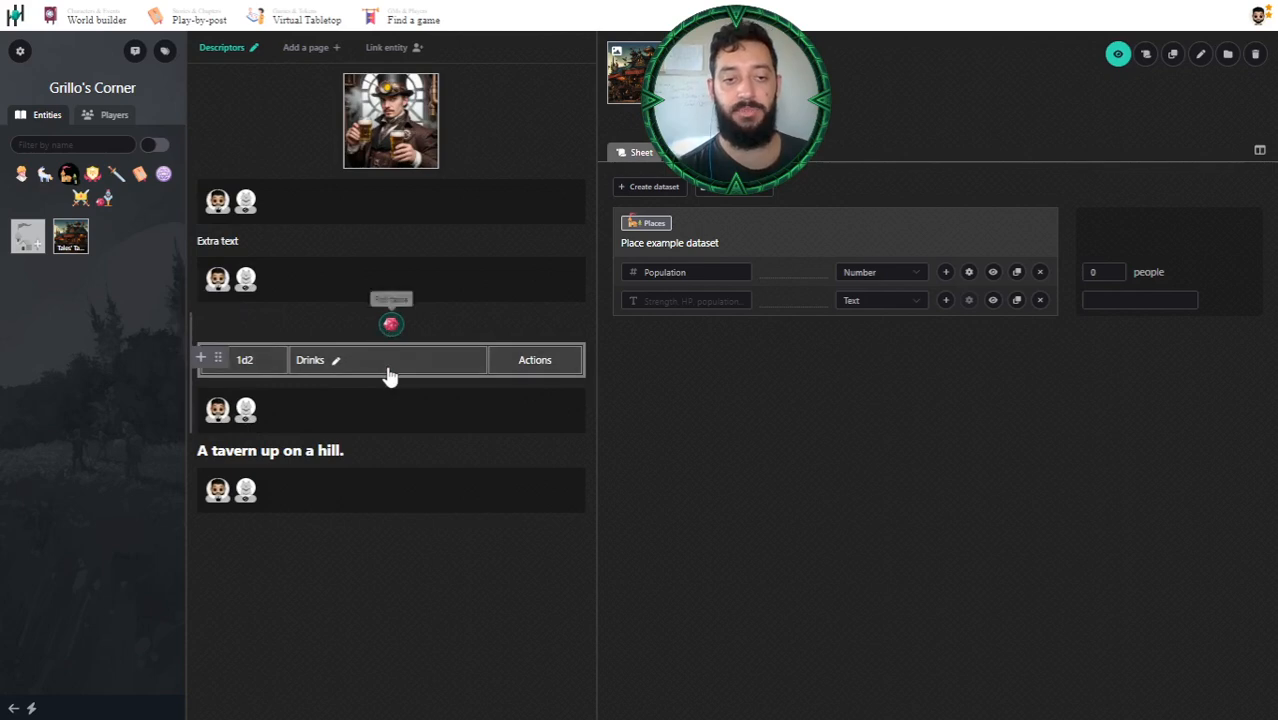
- Remove the Readers' viewing access from the Drinks table block
click(279, 416)
click(666, 401)
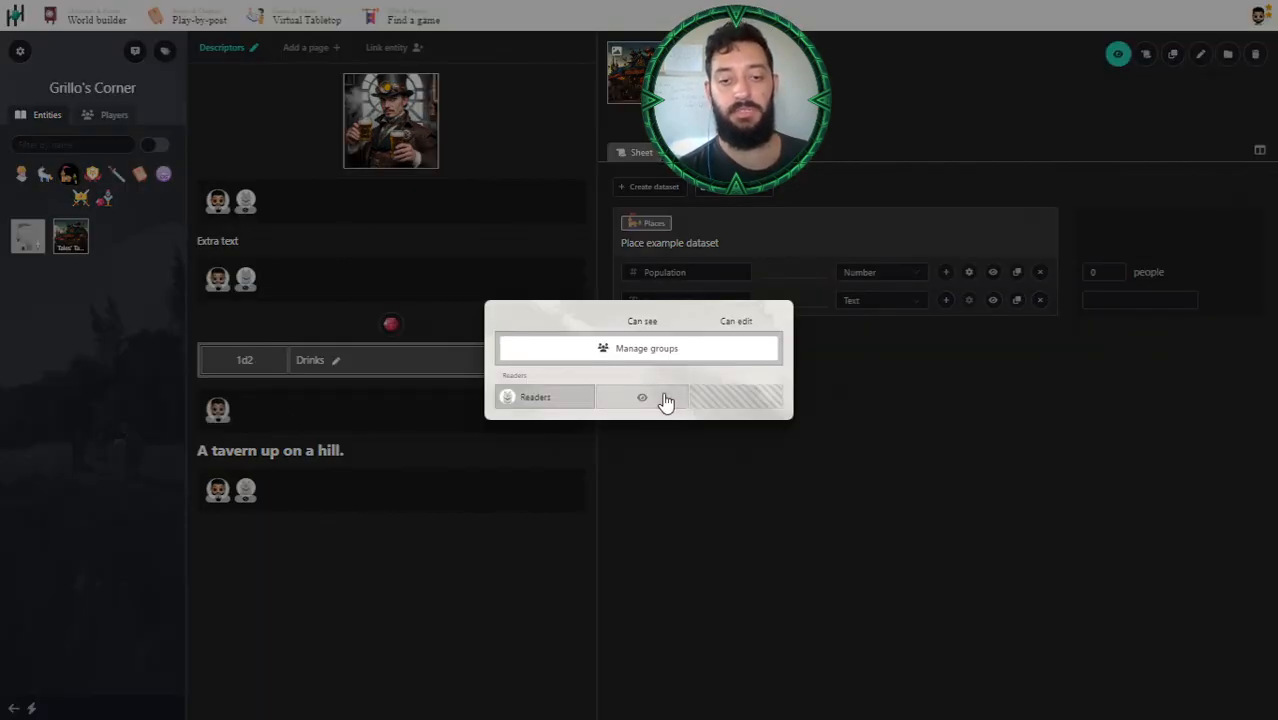
click(575, 239)
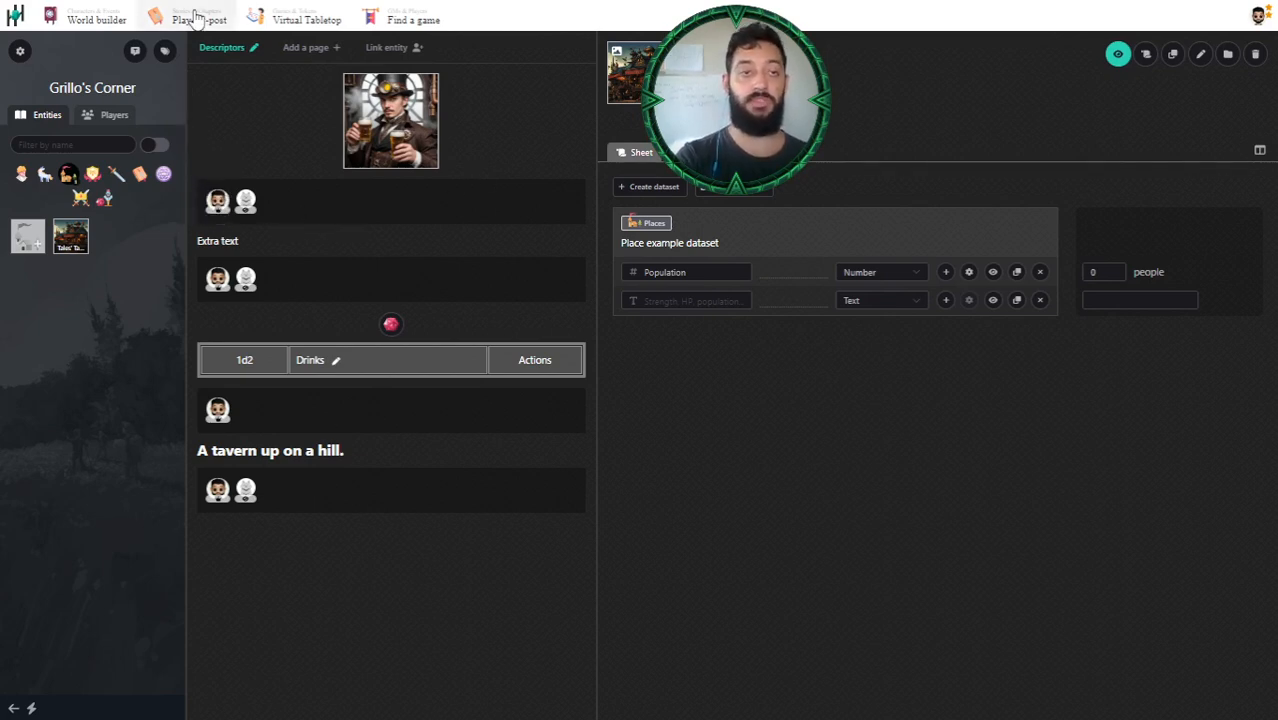
- Open the Força-Tarefa "Vigilantes" story and show the access controls of its Movimentos Básicos codex entry
click(165, 14)
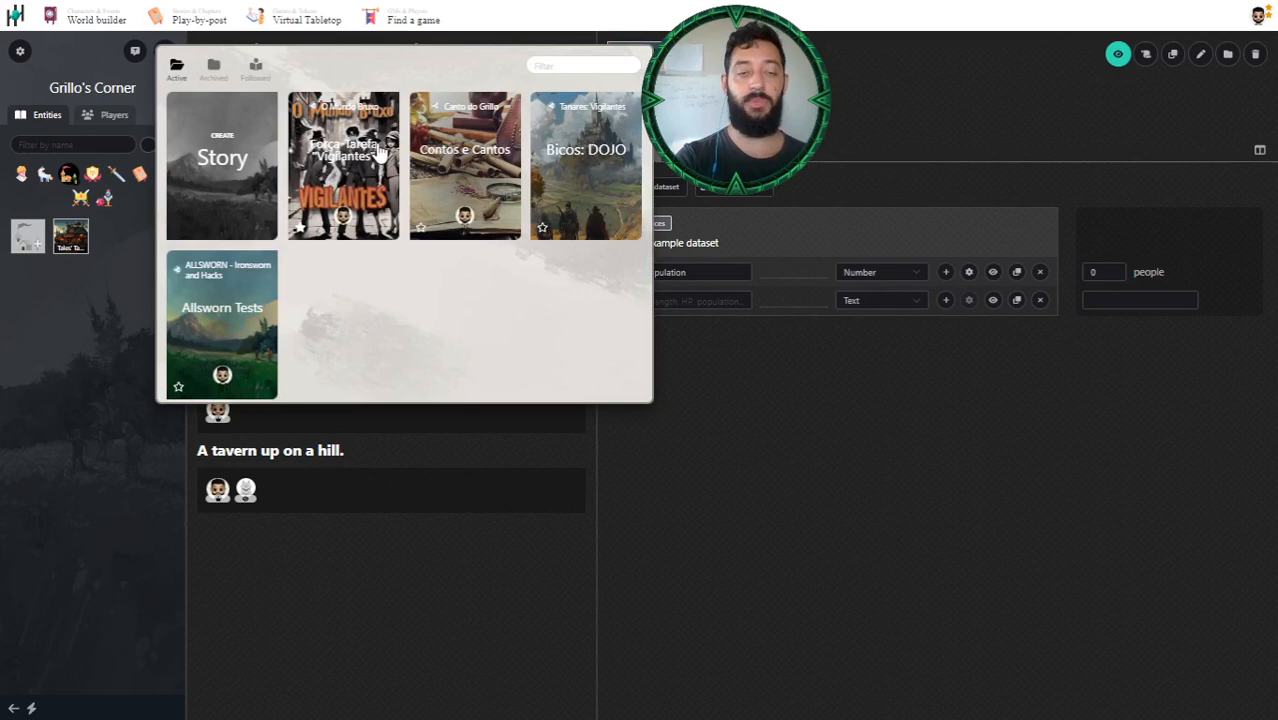
click(378, 150)
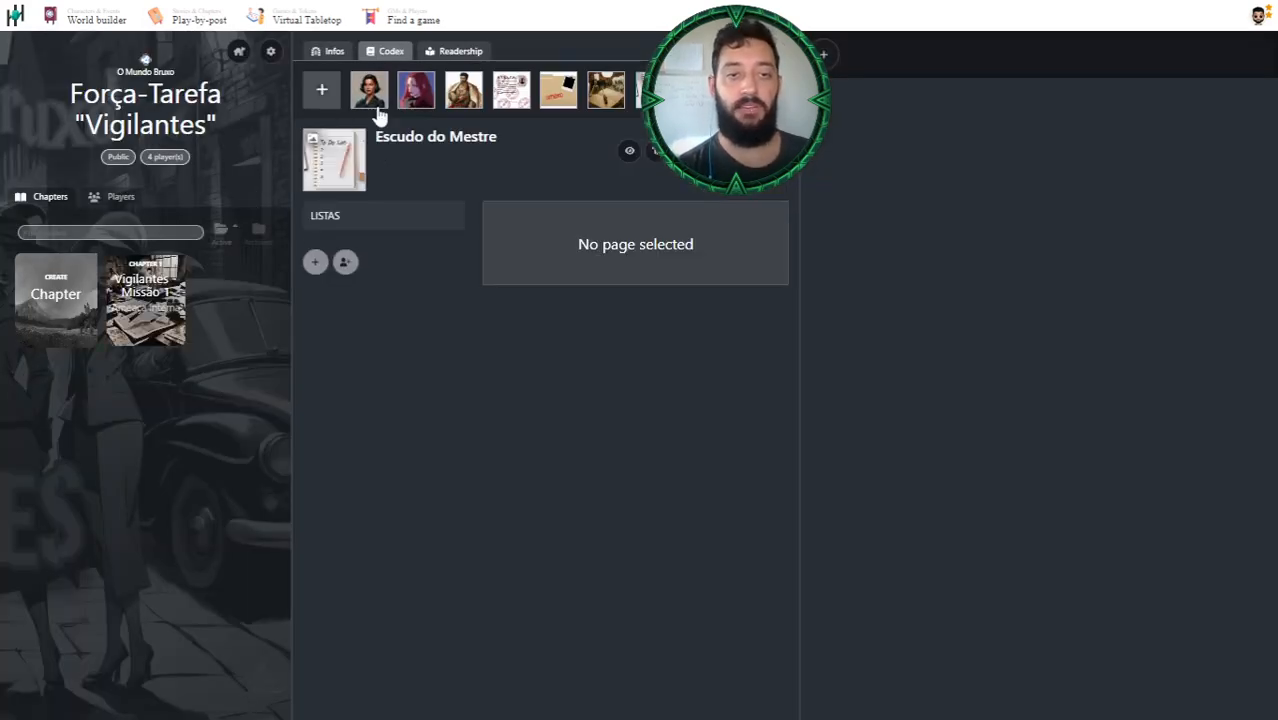
click(555, 97)
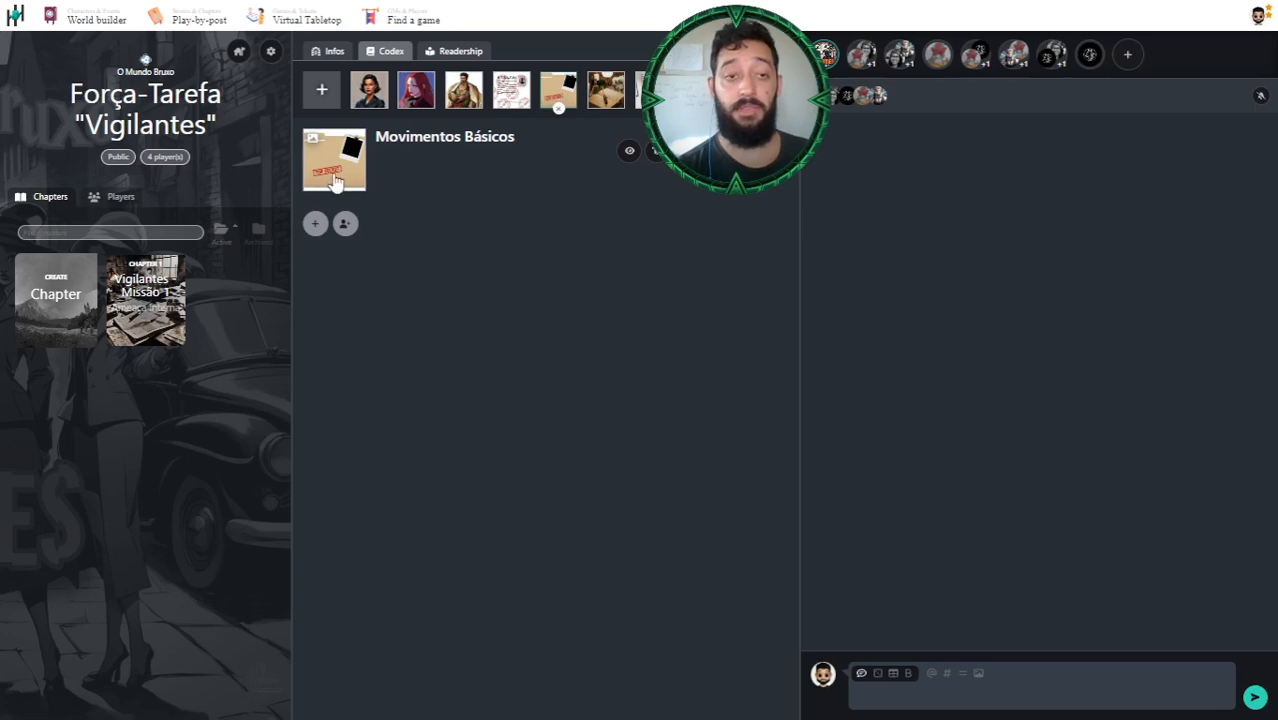
click(631, 153)
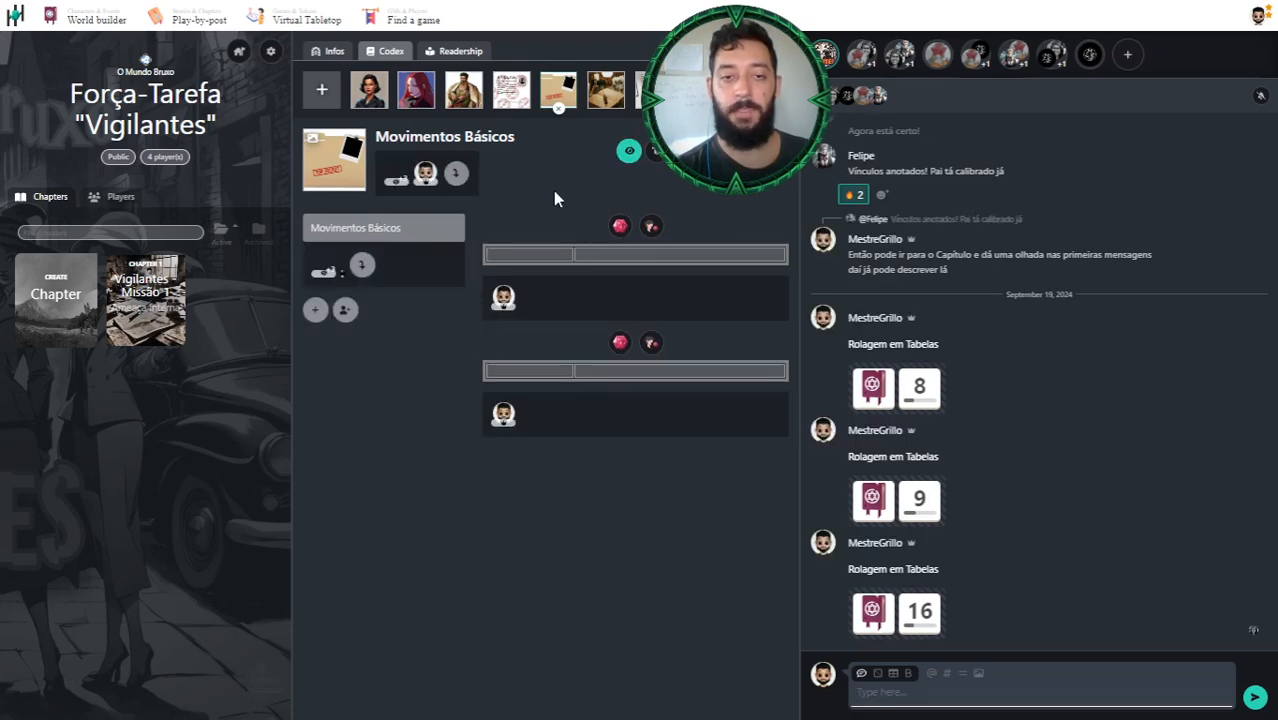
- Switch the Jogadores group's viewing access to the Movimentos Básicos entry off and back on, and look through its page
click(398, 178)
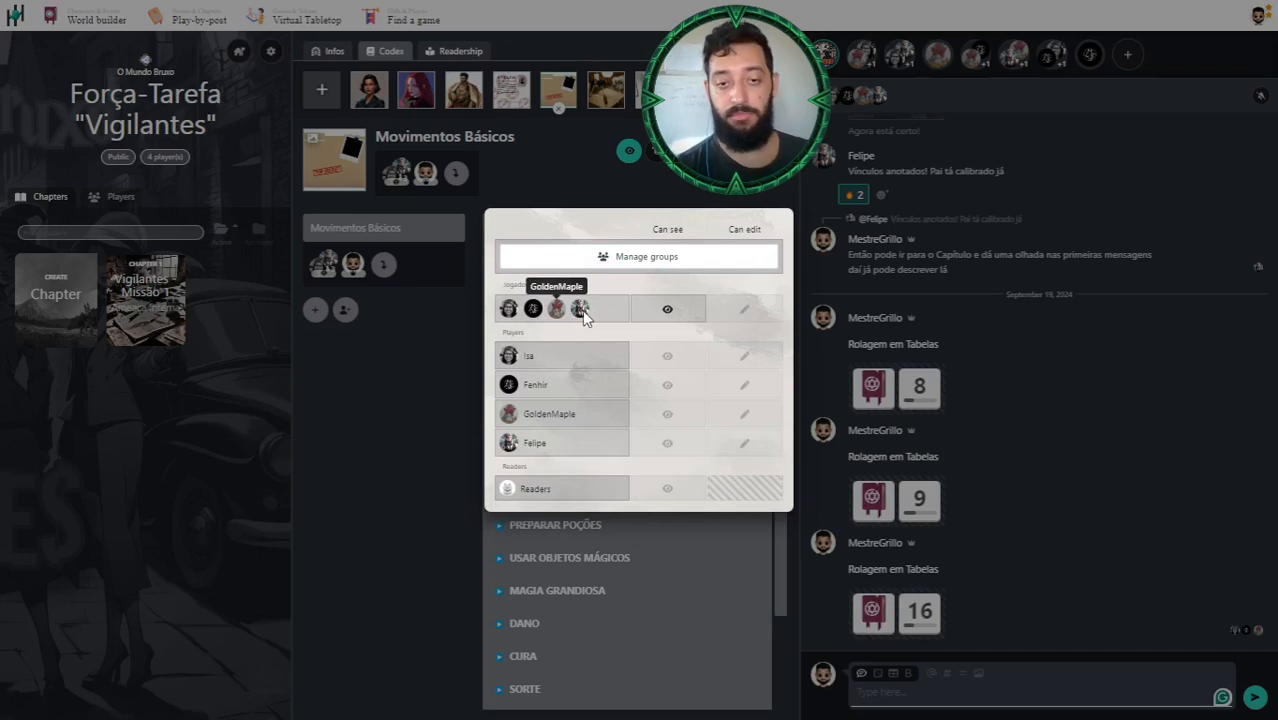
click(665, 312)
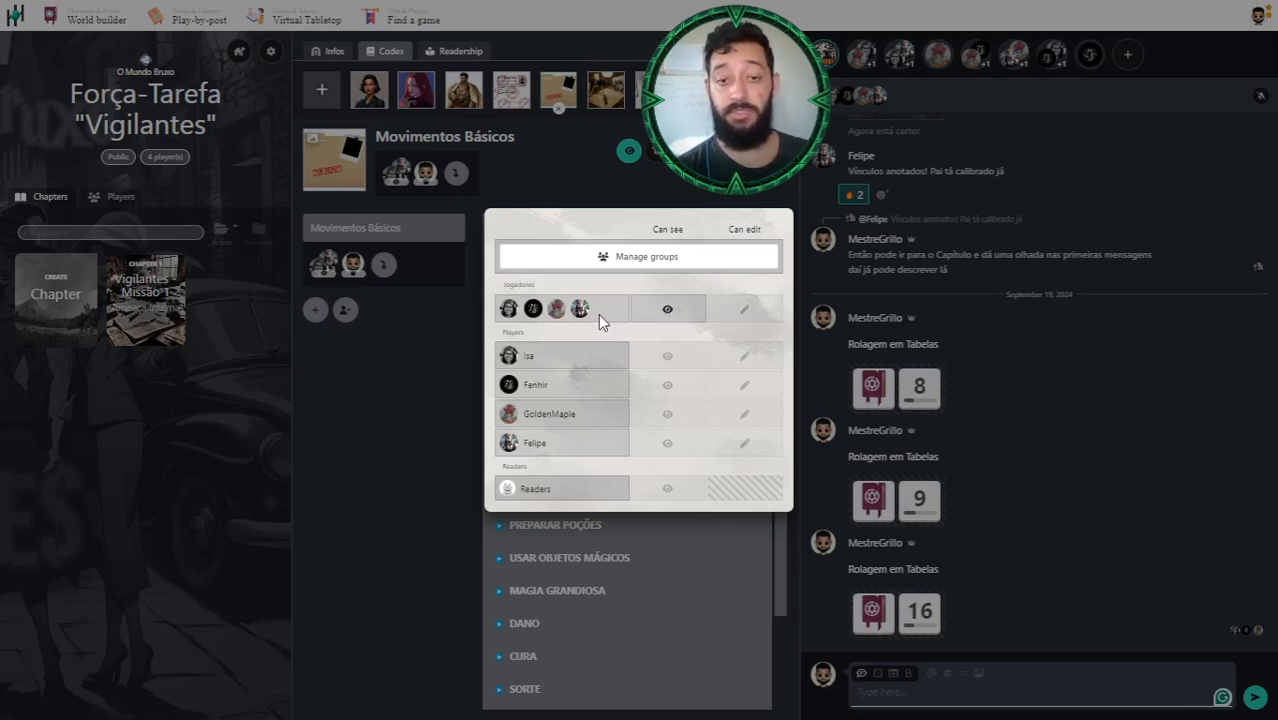
click(658, 318)
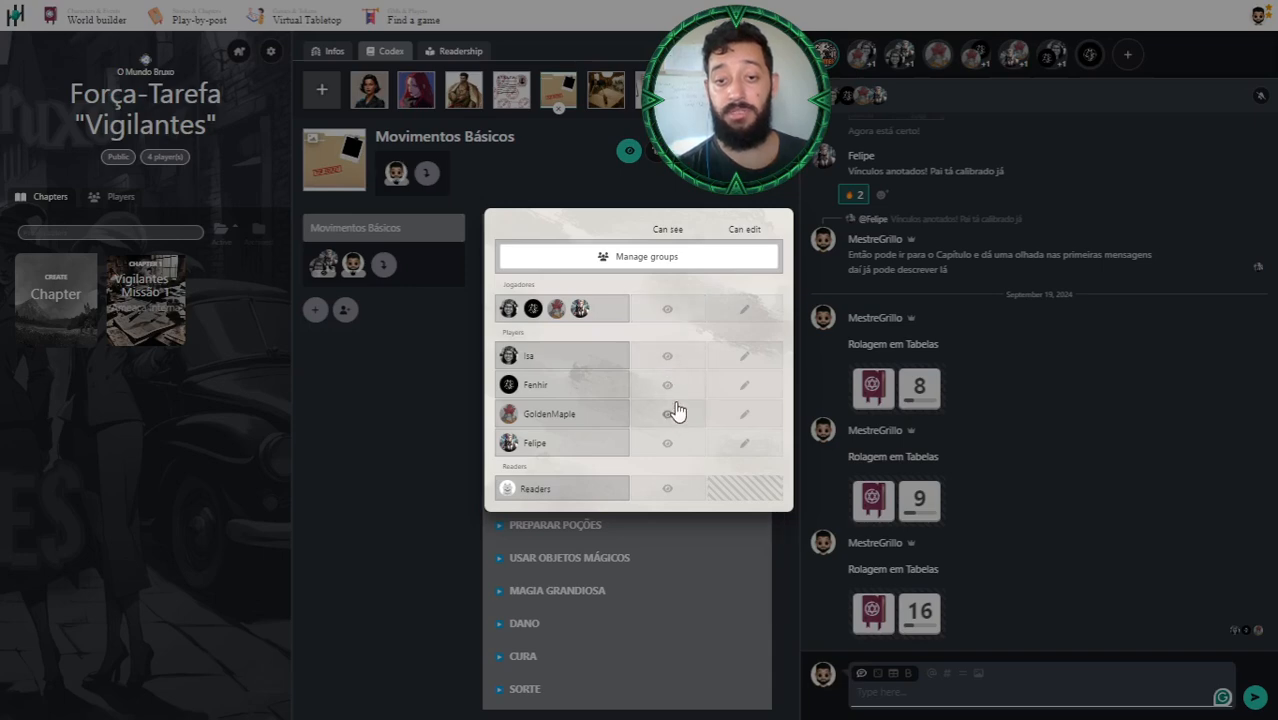
click(676, 316)
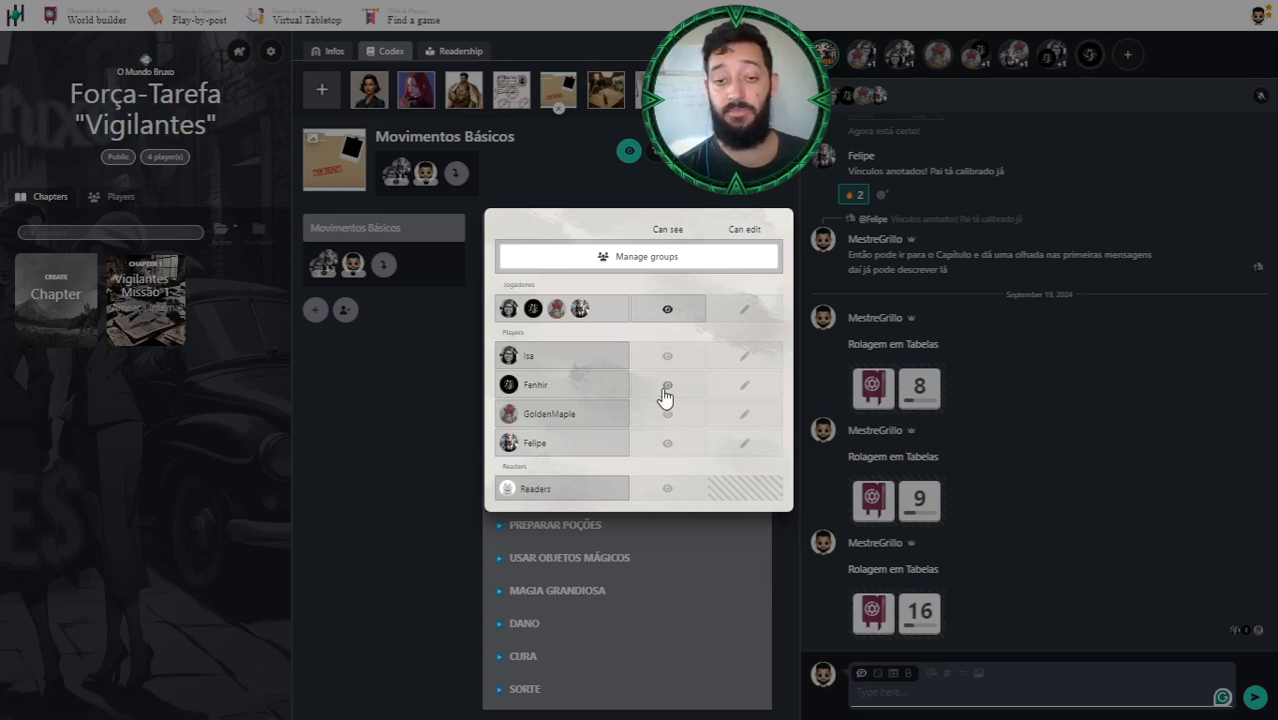
click(528, 178)
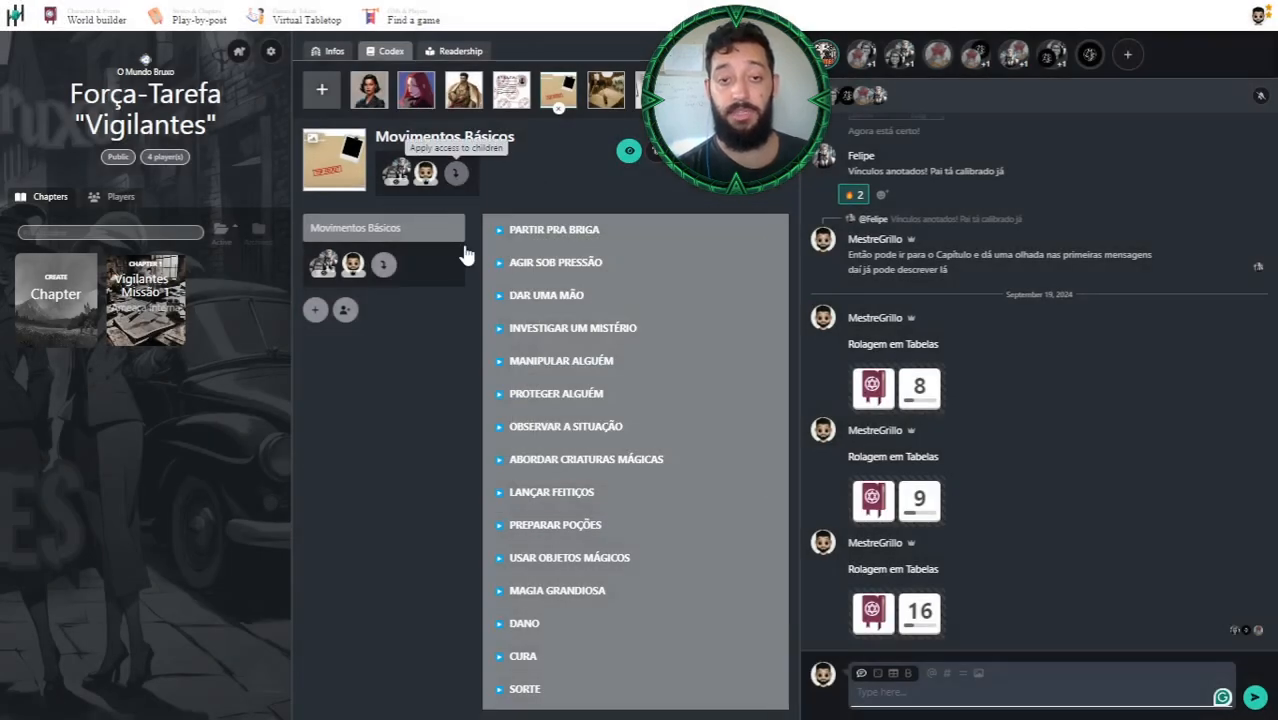
scroll(465, 245, down, 2)
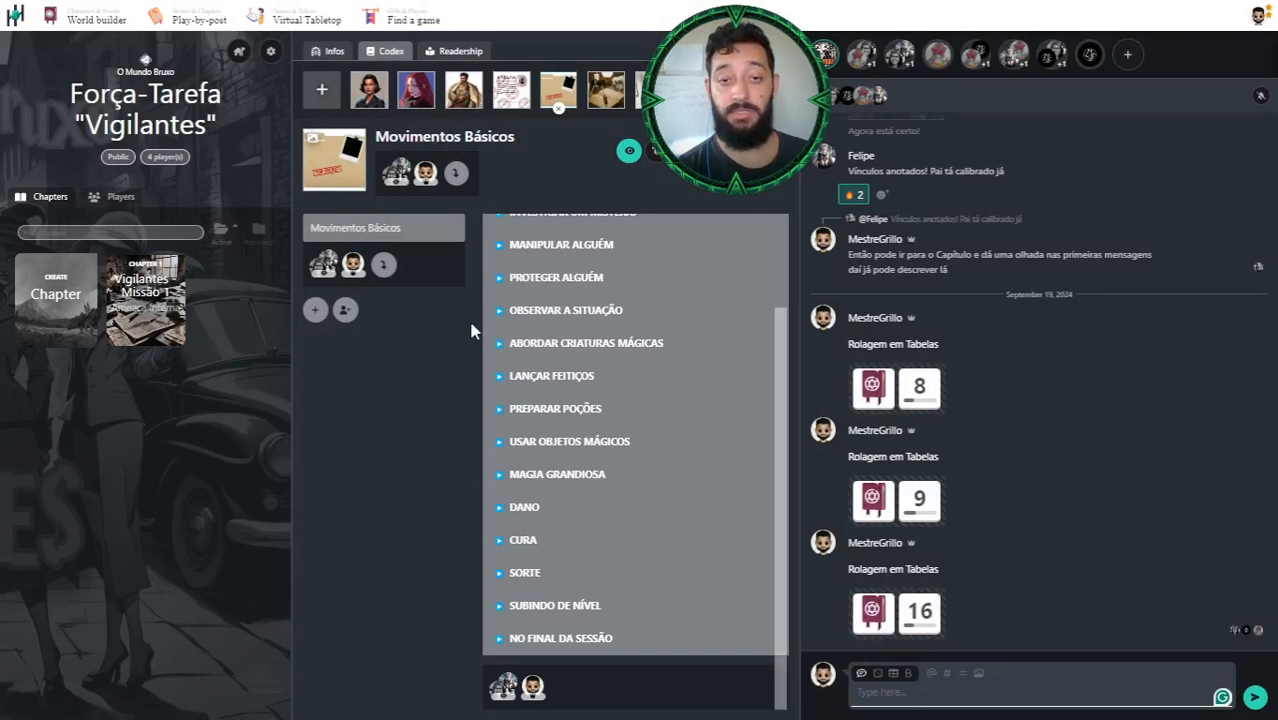
scroll(620, 315, up, 2)
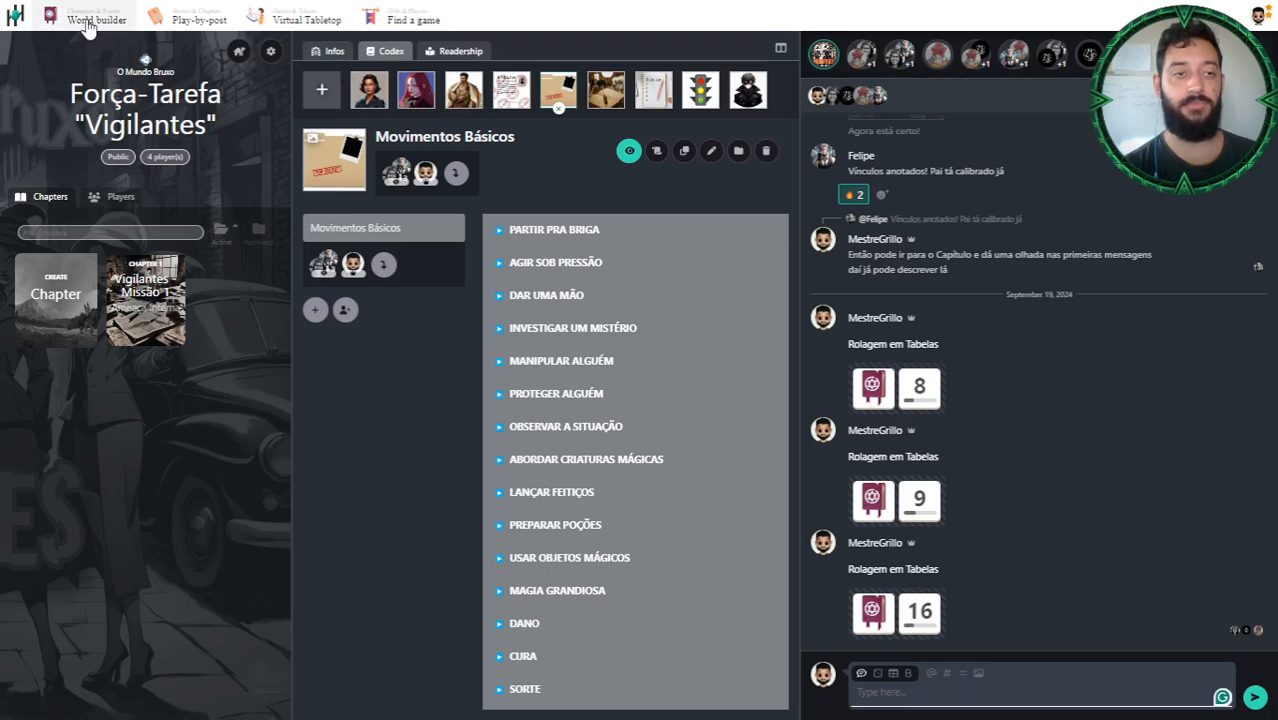
- Return to the Grillo's Corner world in the world builder
mouse_move(88, 25)
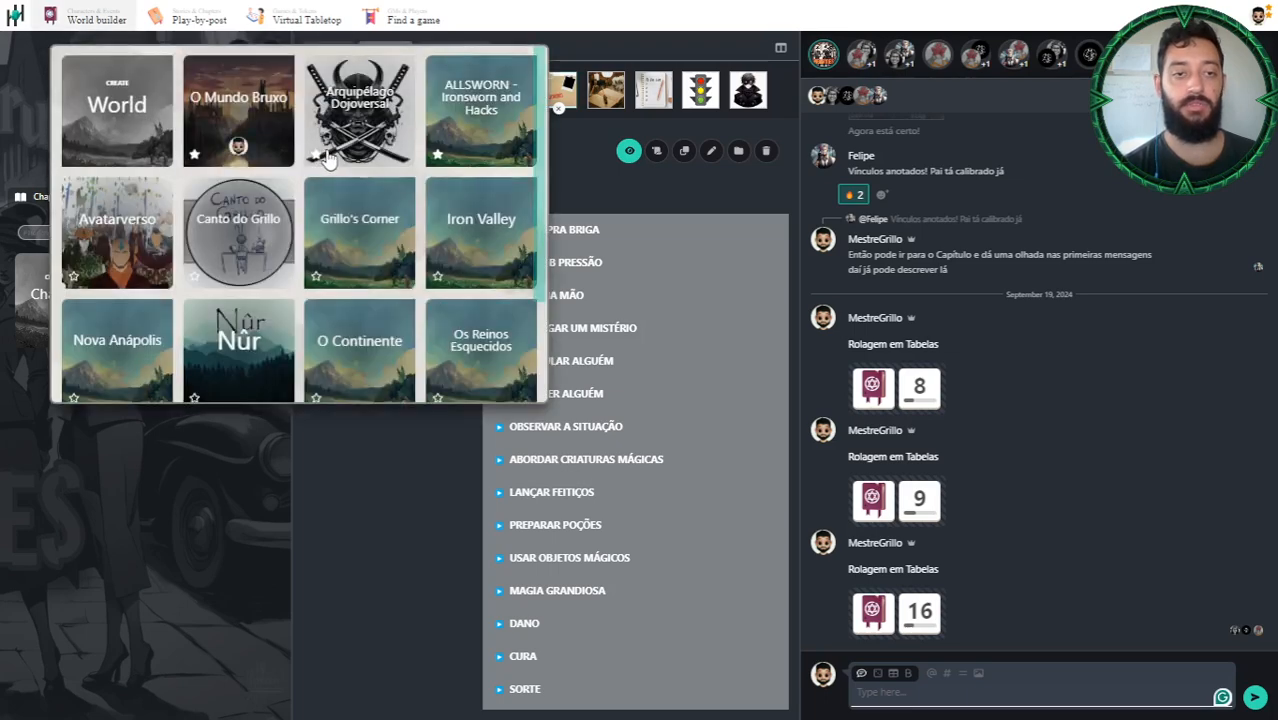
click(359, 234)
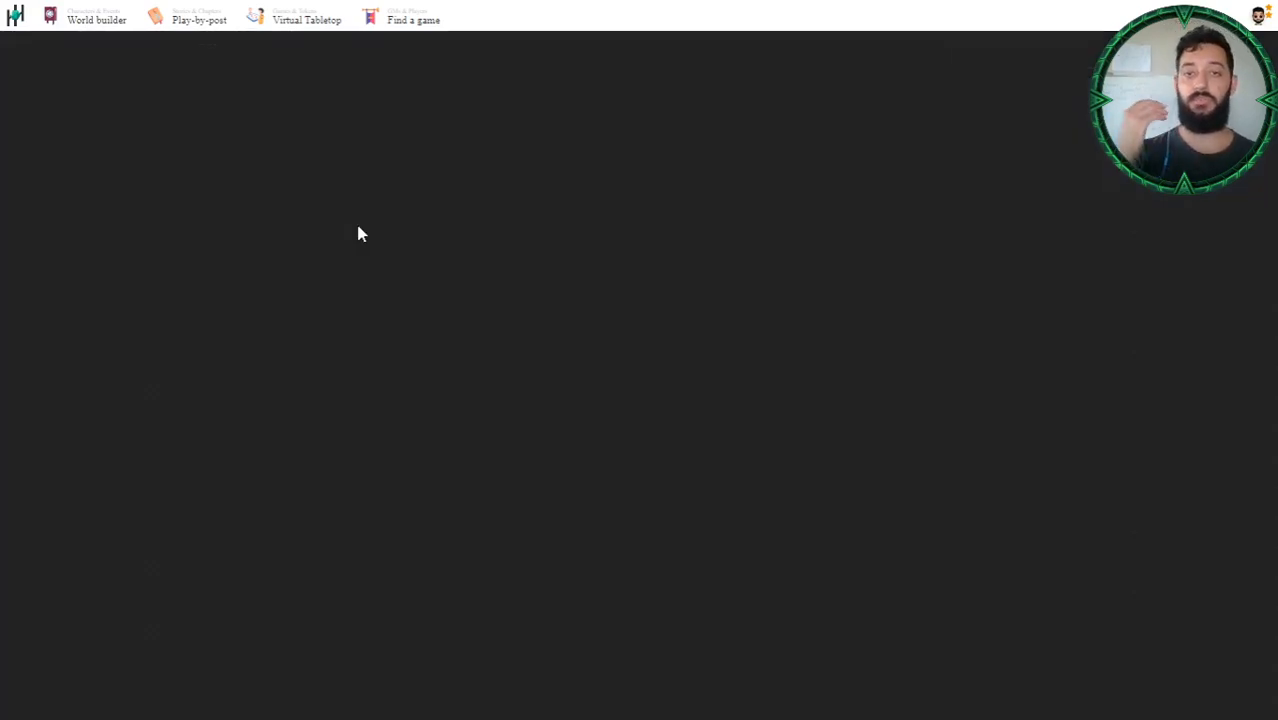